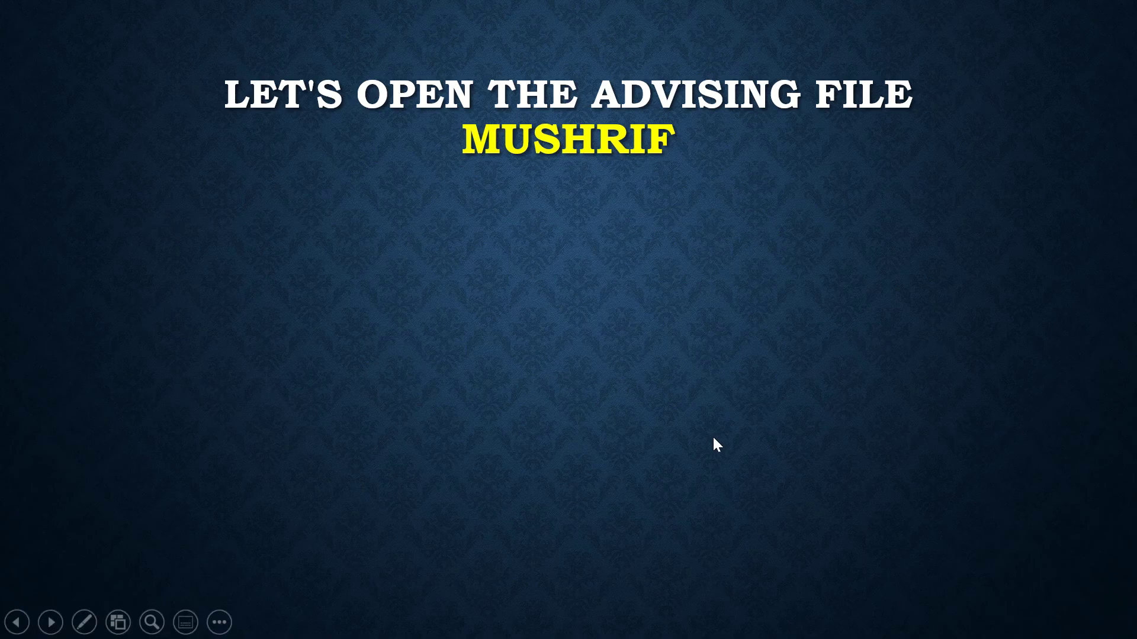
Exit the slide show, switch to File Explorer, open the Mushrif-APS workbook in Excel and maximize its window
key(Escape)
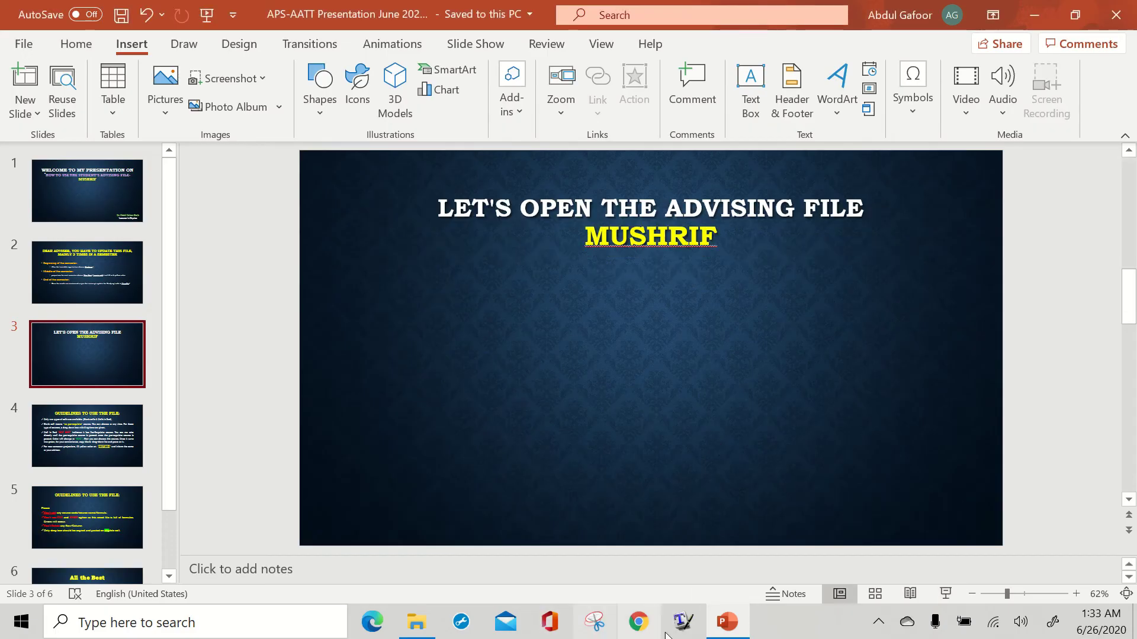
click(429, 634)
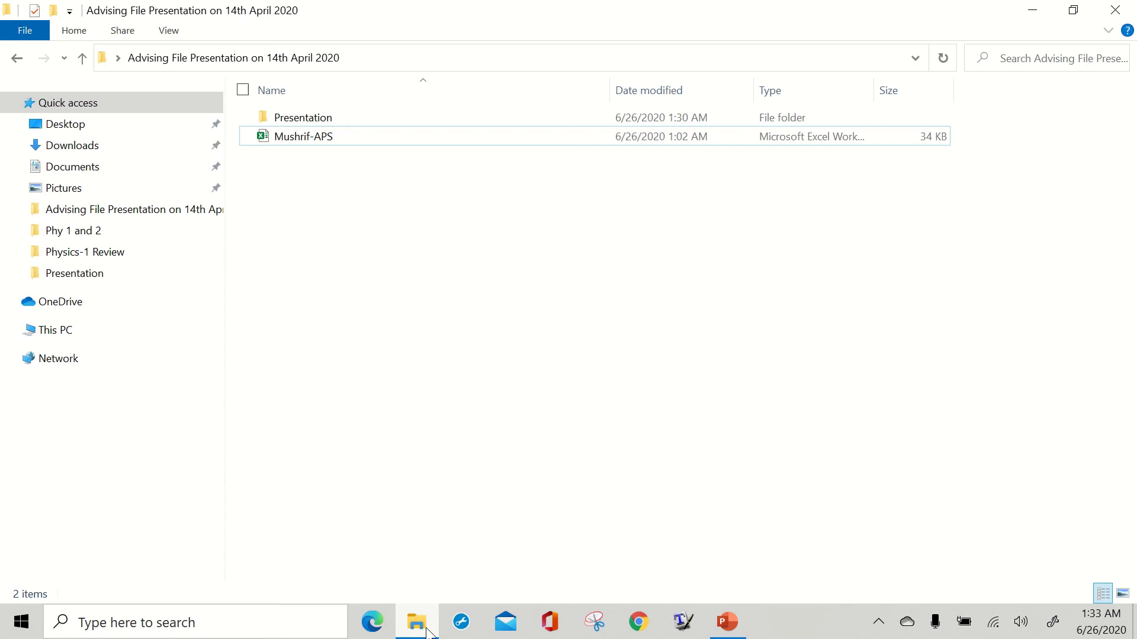
double_click(304, 137)
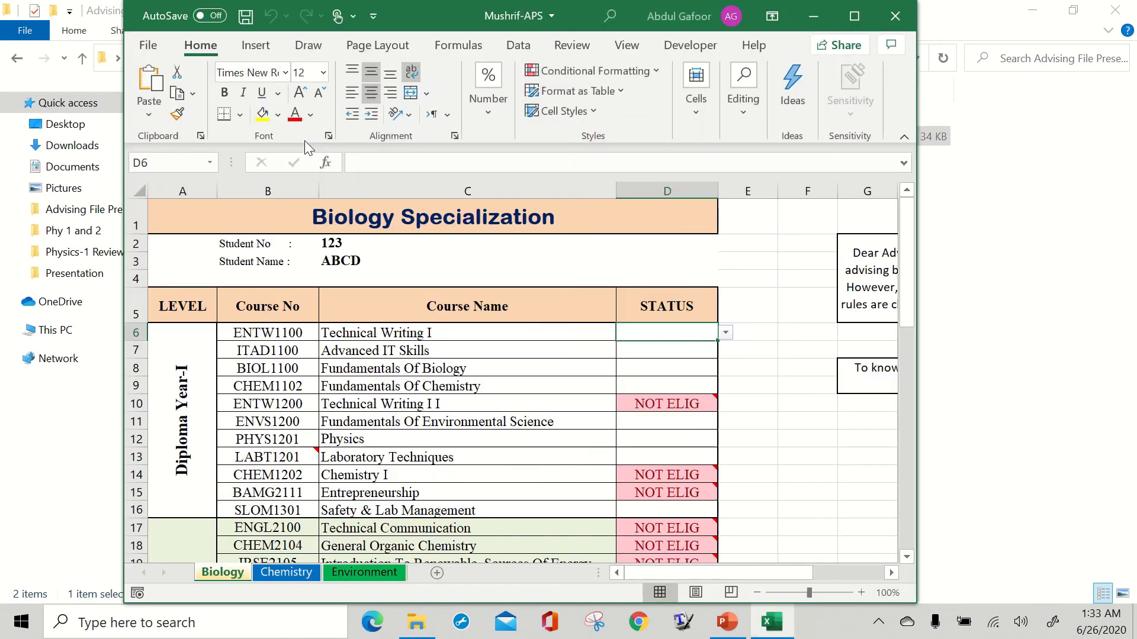
click(854, 15)
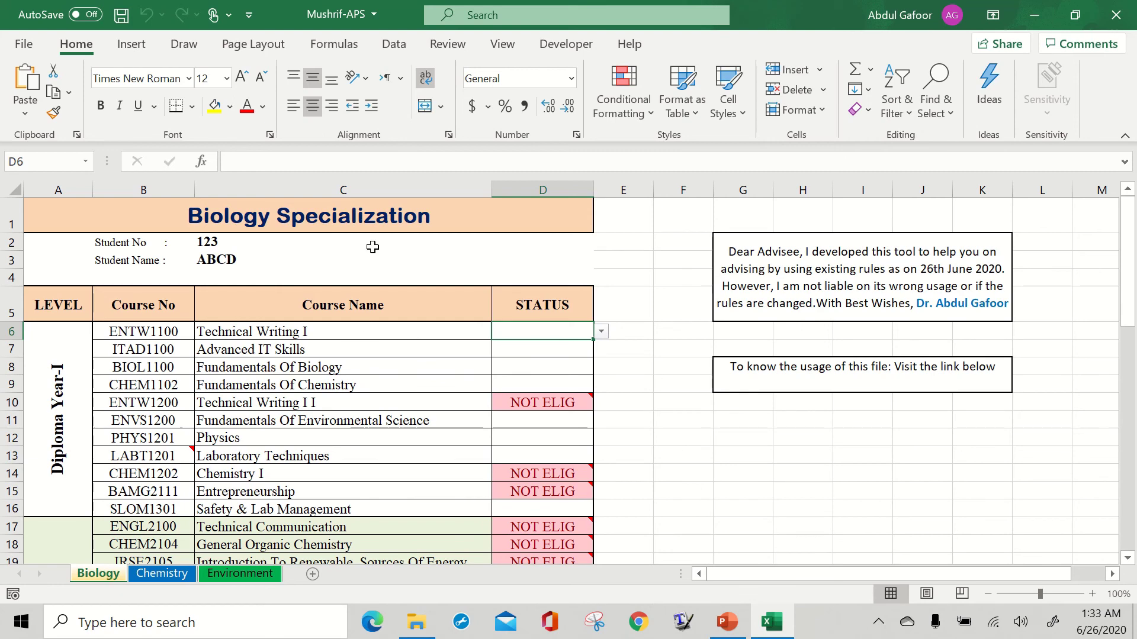
Look through the Biology, Chemistry and Environment specialization sheets, finishing with the full course list on the Biology sheet
click(347, 216)
click(169, 574)
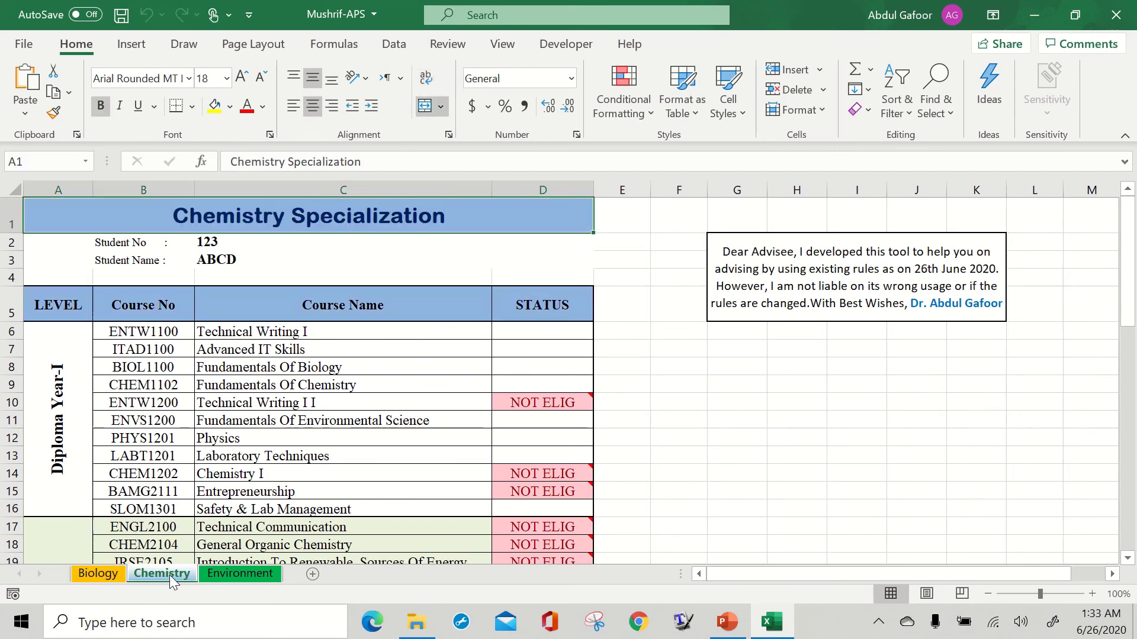
click(246, 575)
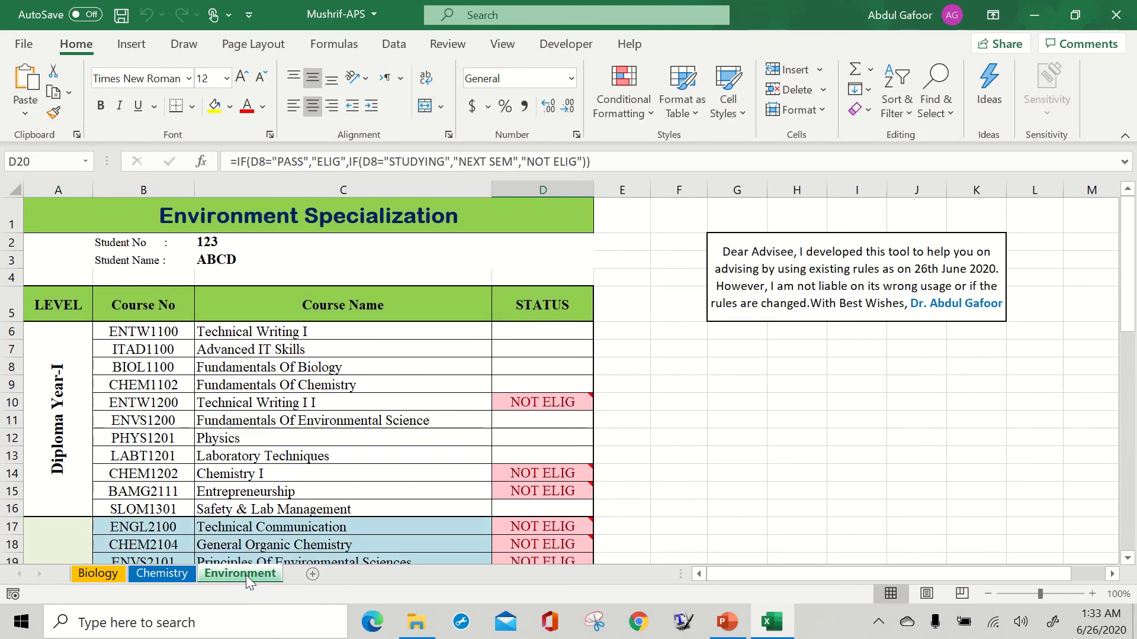
click(119, 576)
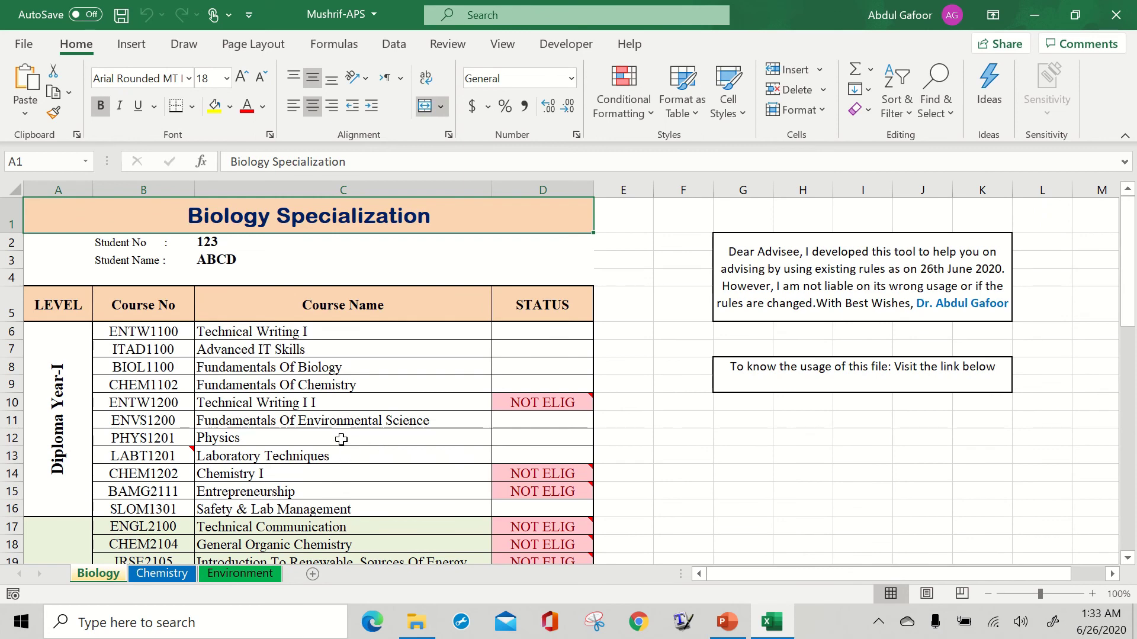
scroll(341, 440, down, 4)
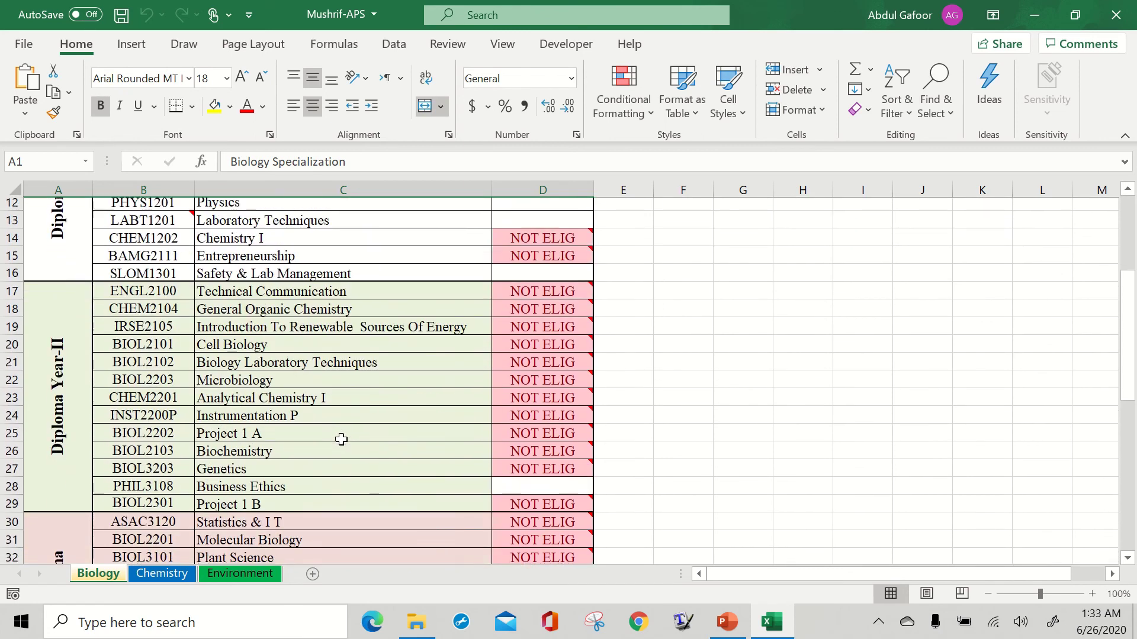
scroll(341, 439, down, 5)
scroll(341, 440, up, 3)
scroll(341, 439, up, 6)
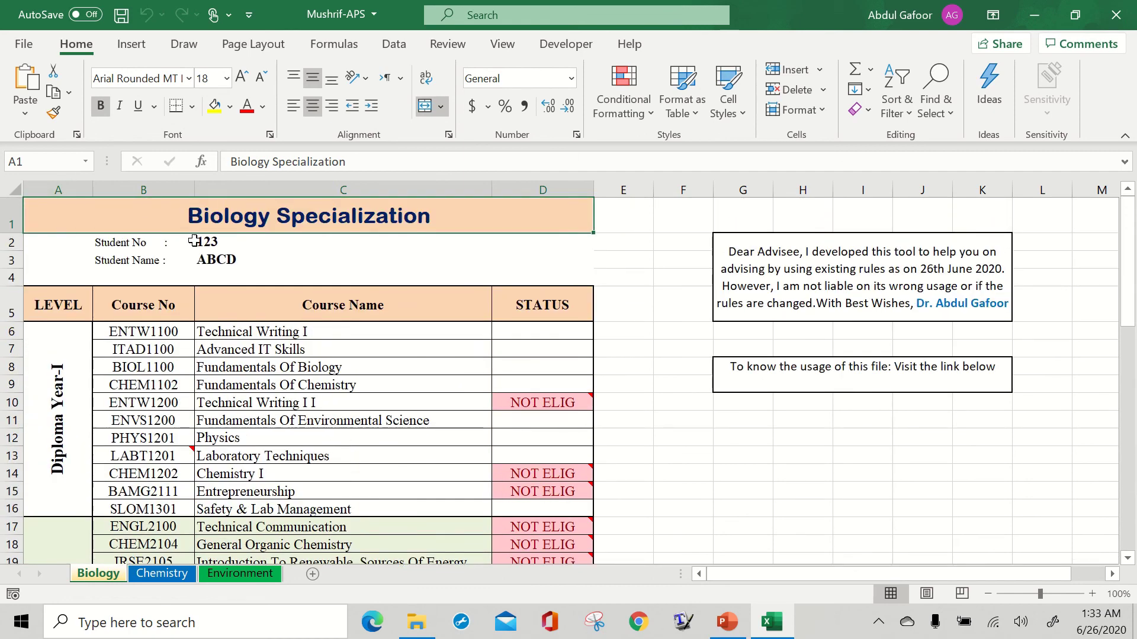
Examine the student number and name cells and the Level, Course No, Course Name and Status columns of the Biology sheet
click(212, 242)
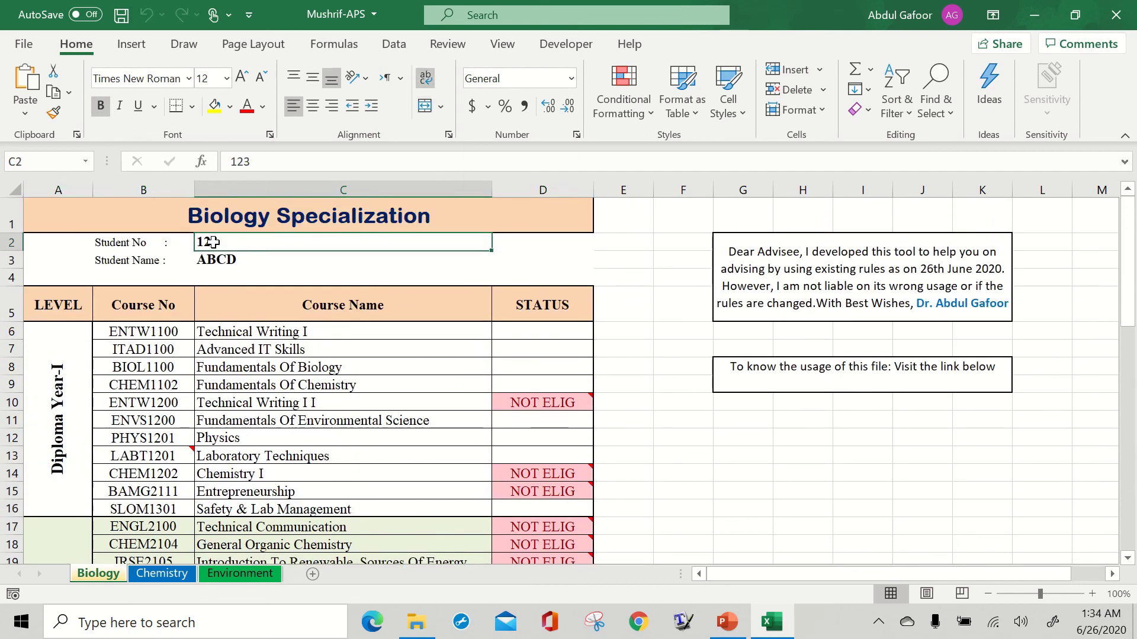
click(228, 261)
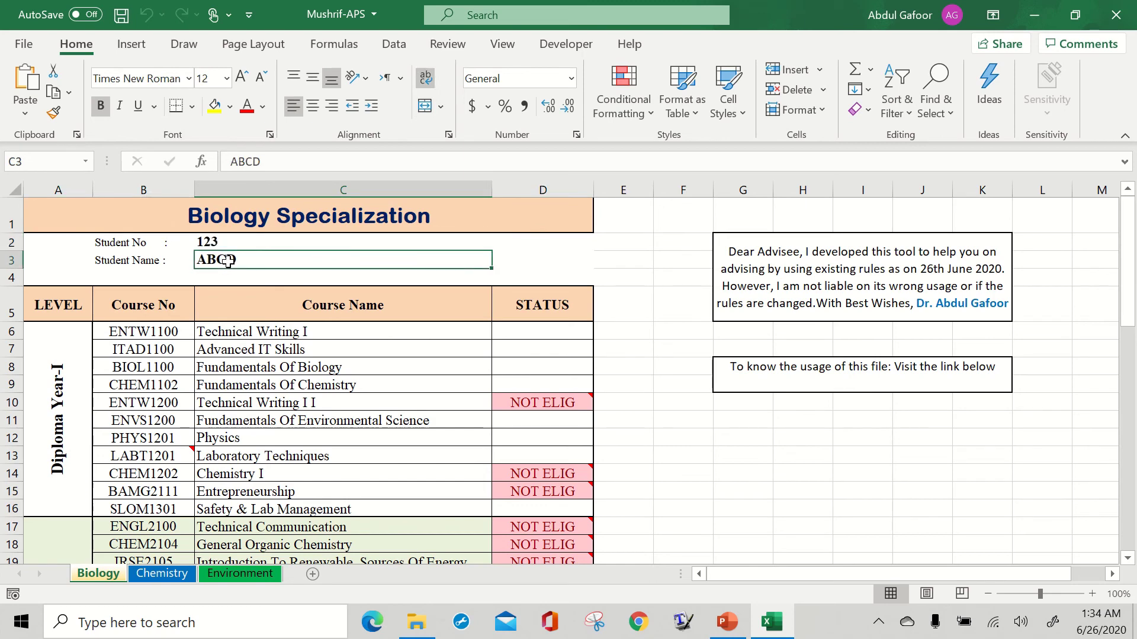
click(210, 332)
drag(69, 190, 535, 215)
click(380, 350)
click(72, 188)
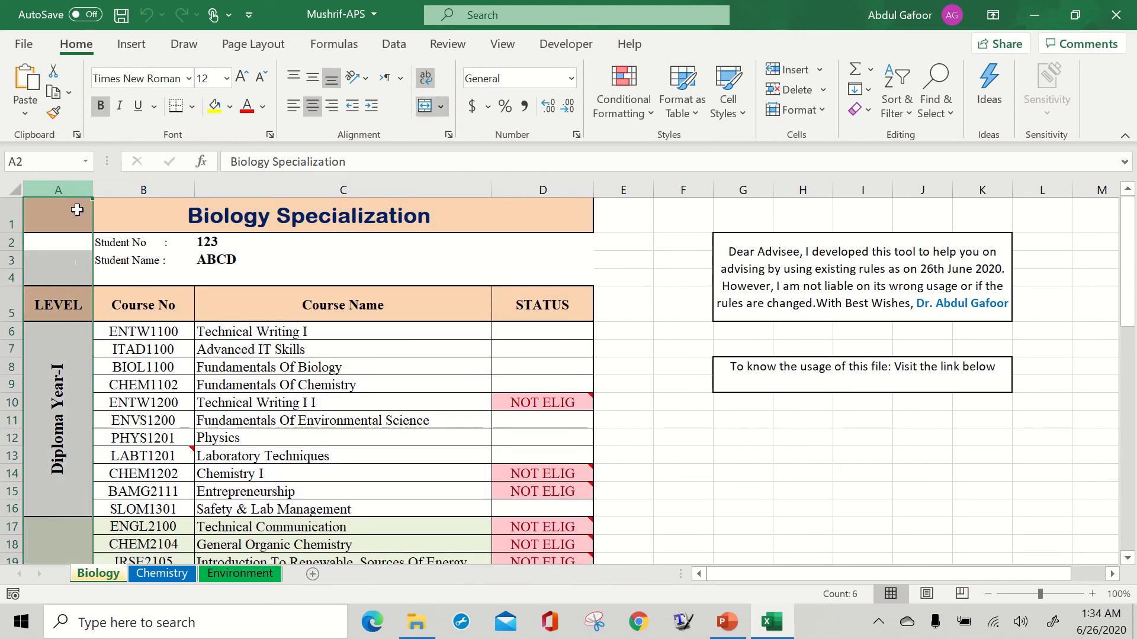
click(152, 180)
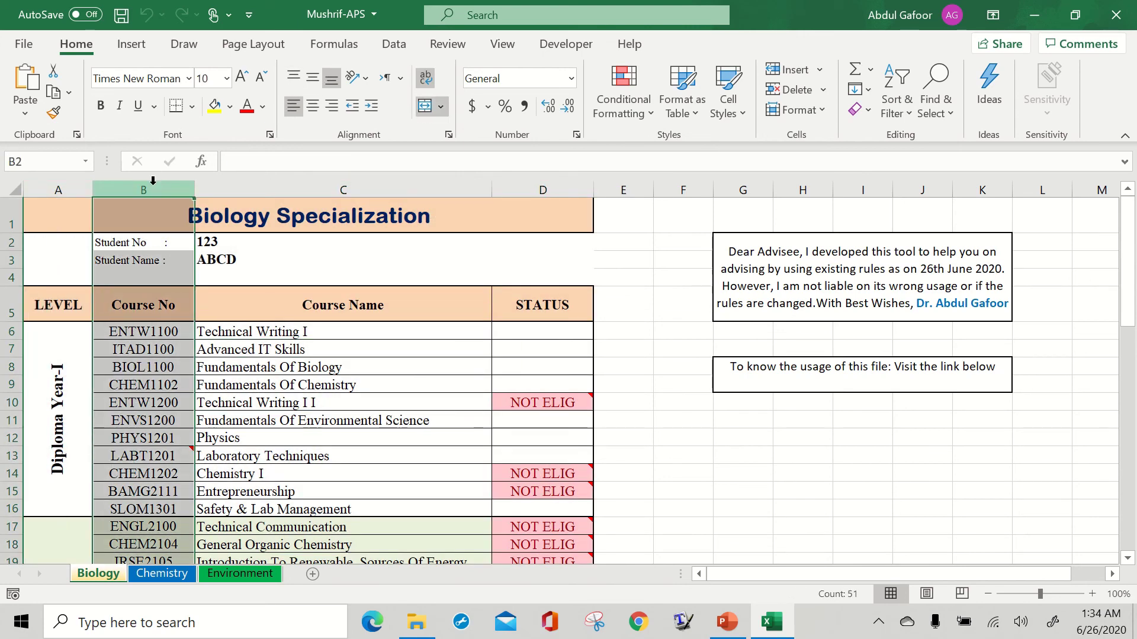
click(264, 187)
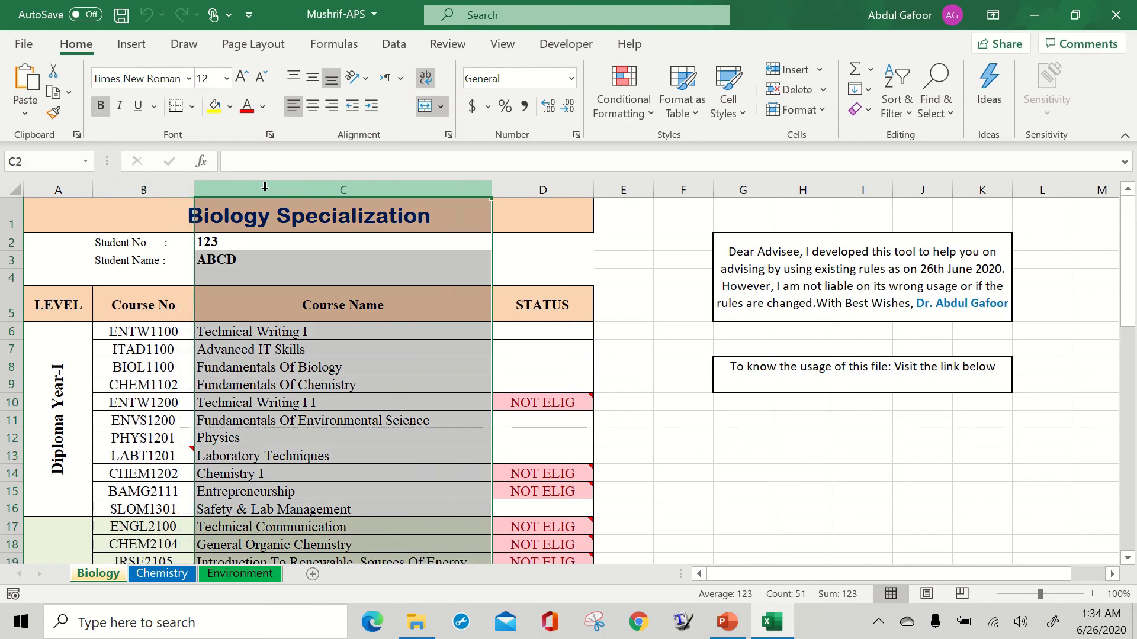
click(538, 187)
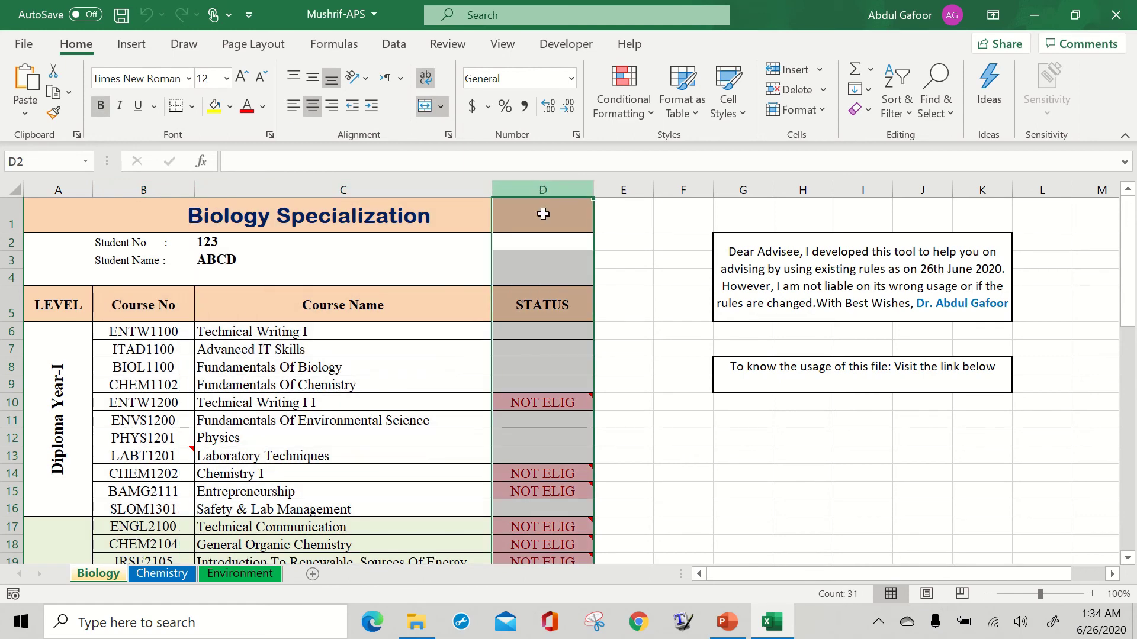
click(562, 380)
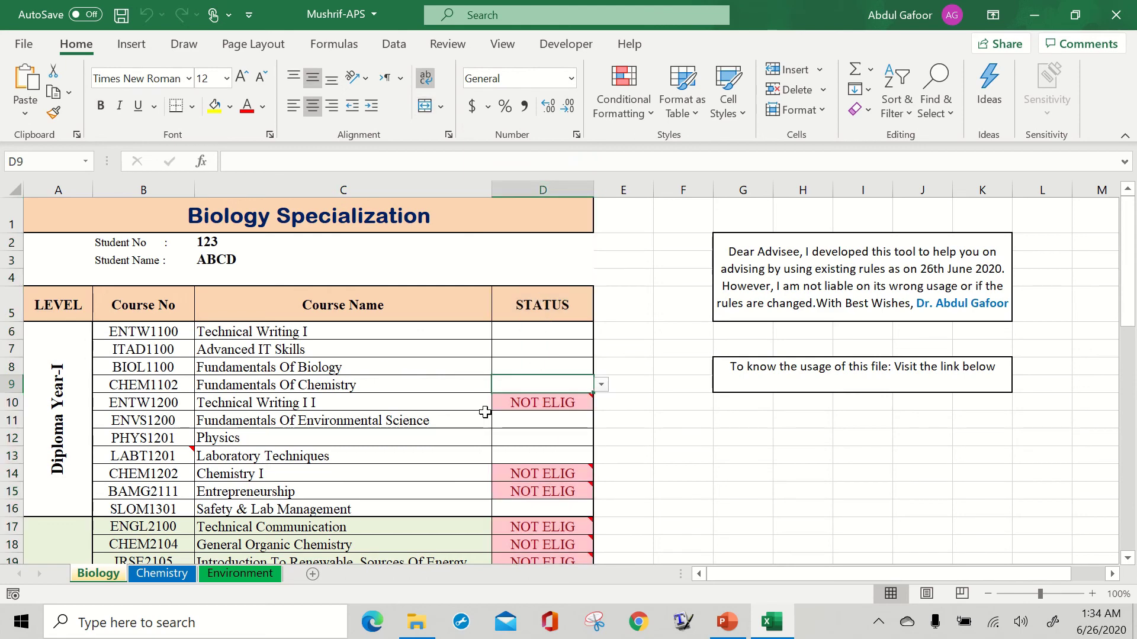
Highlight each level's block of courses on the Biology sheet in turn, from Diploma Year-I through Advanced Diploma to B.Tech
drag(59, 421, 521, 461)
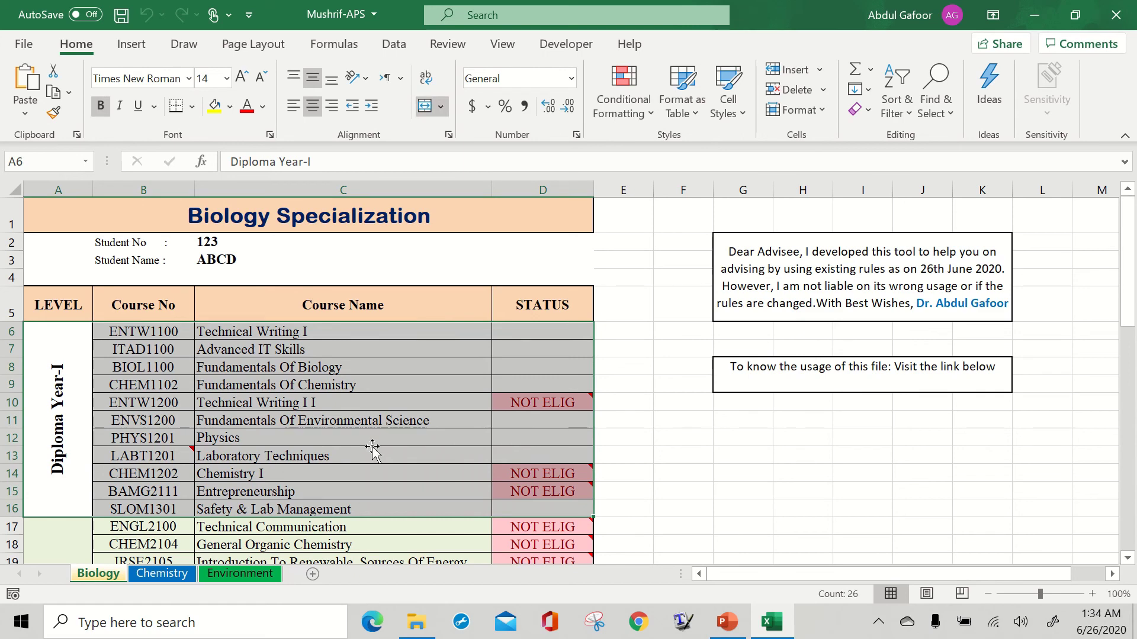
scroll(372, 446, down, 2)
scroll(372, 446, down, 1)
drag(62, 451, 521, 488)
scroll(406, 452, down, 4)
drag(60, 456, 520, 484)
scroll(393, 444, down, 4)
drag(84, 459, 520, 487)
scroll(324, 449, up, 10)
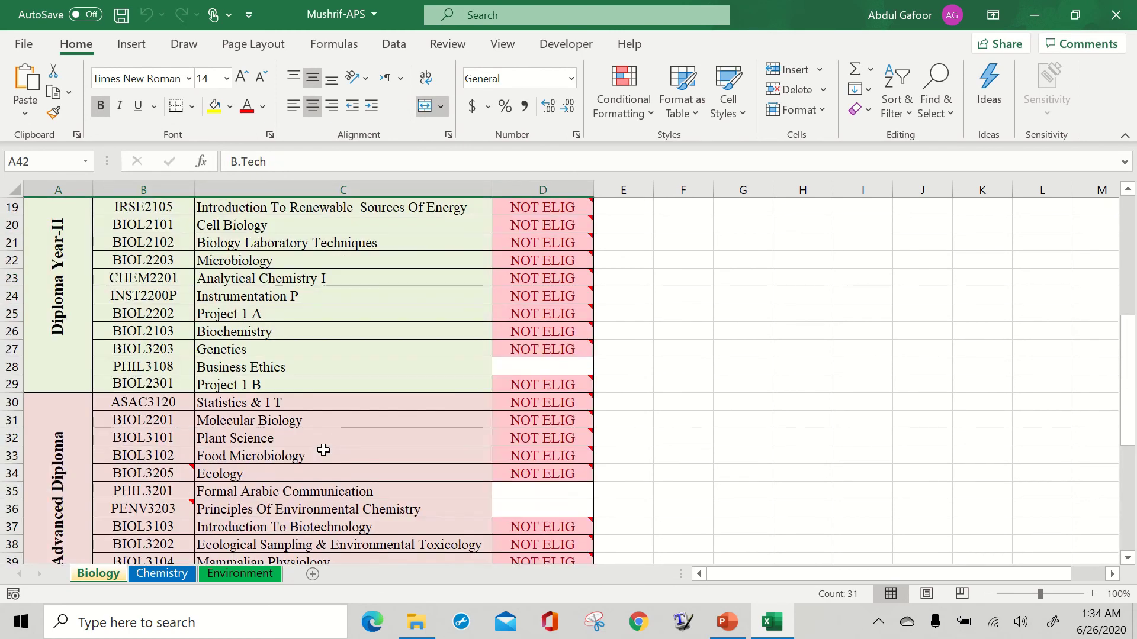
scroll(323, 448, up, 2)
Examine the Status column on the Biology sheet, checking the cells of the first four Diploma Year-I courses one by one
click(505, 365)
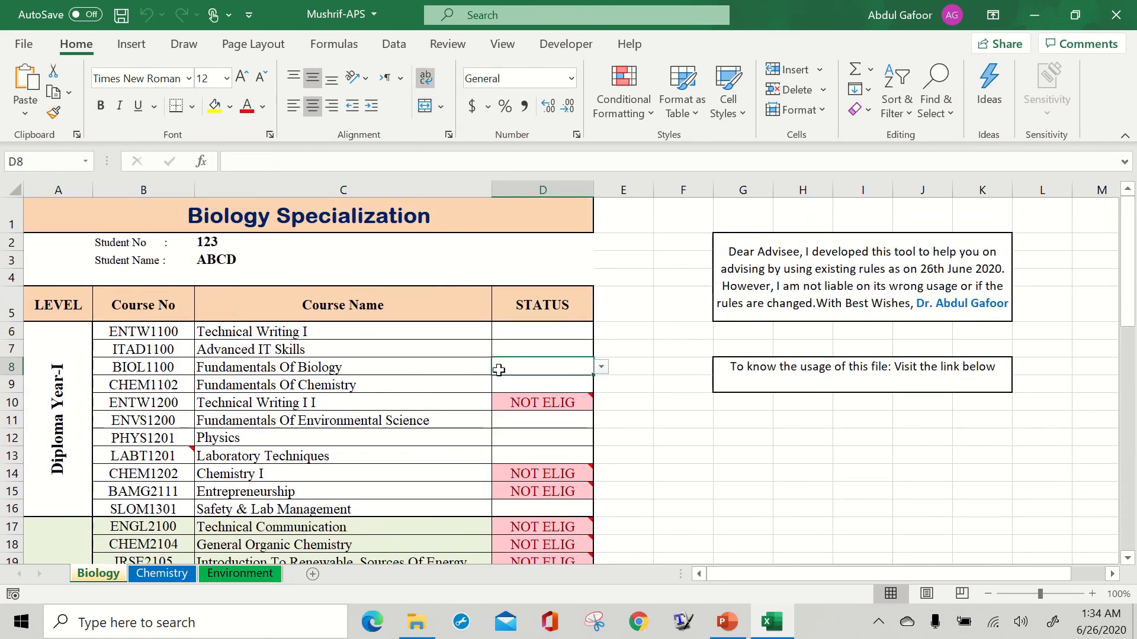
drag(548, 345, 553, 524)
scroll(553, 453, up, 11)
click(555, 344)
click(544, 330)
click(543, 348)
click(543, 366)
click(543, 379)
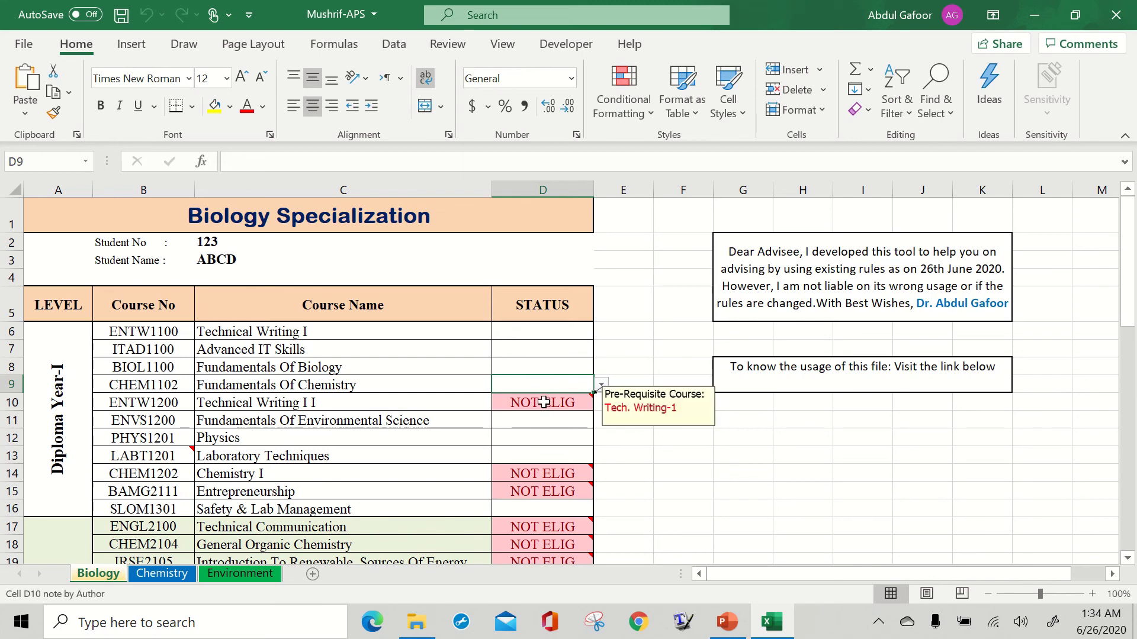
Inspect the Status formula of Technical Writing II and the prerequisite notes on the Technical Writing II and Entrepreneurship statuses
click(544, 403)
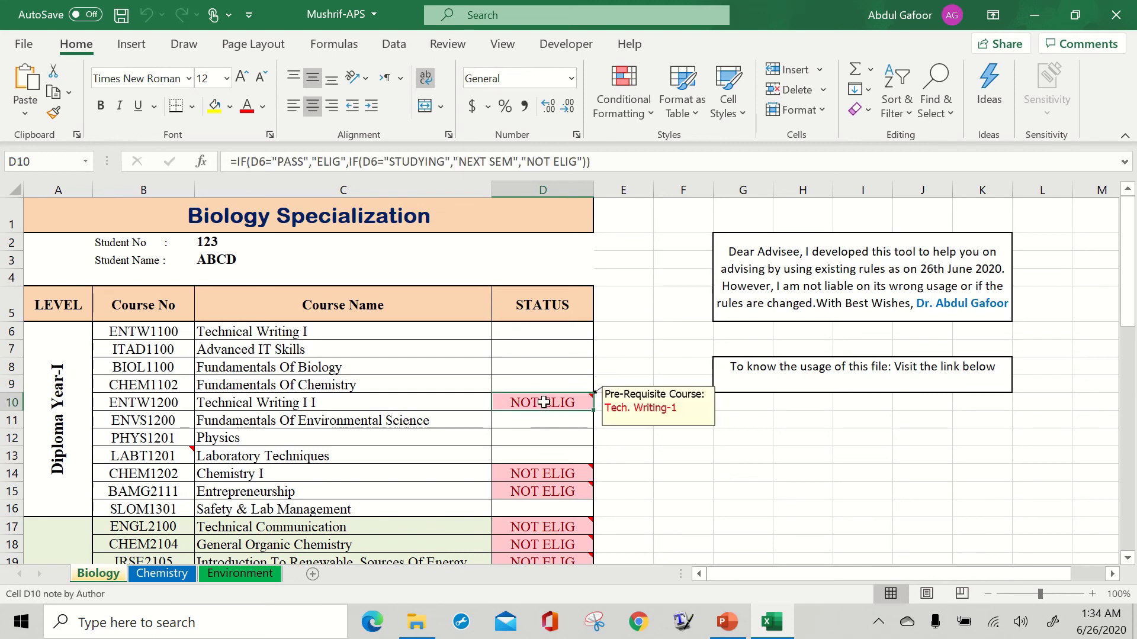
mouse_move(547, 493)
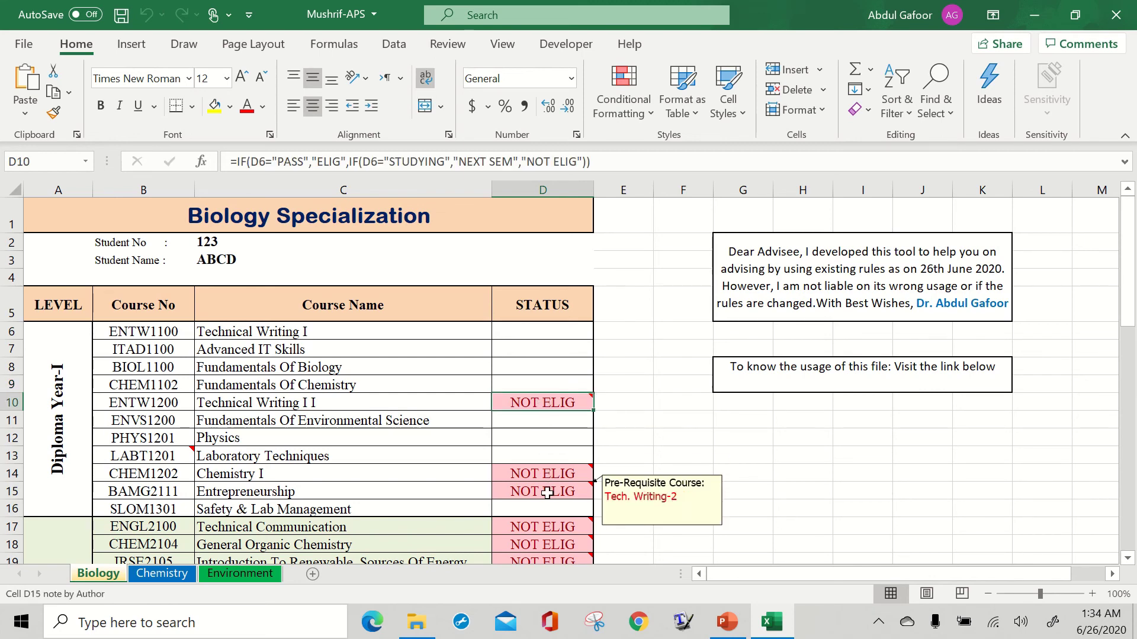
scroll(533, 480, down, 2)
scroll(515, 462, up, 2)
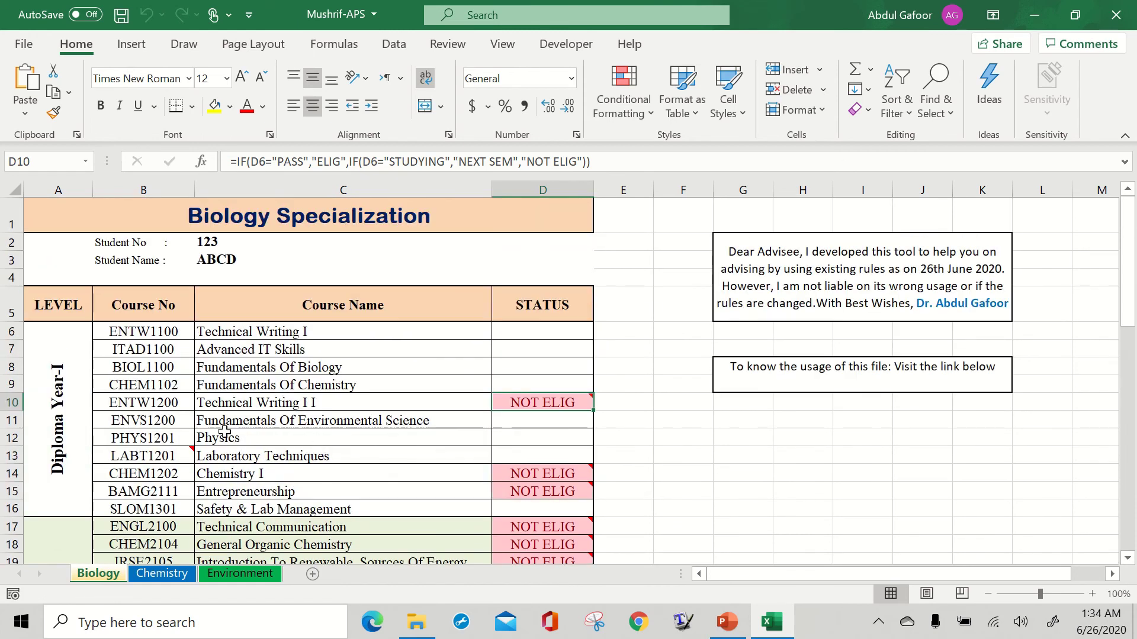
Highlight the Diploma Year-I block and review its NOT ELIG statuses for Technical Writing II, Chemistry I and Entrepreneurship
drag(59, 431, 558, 481)
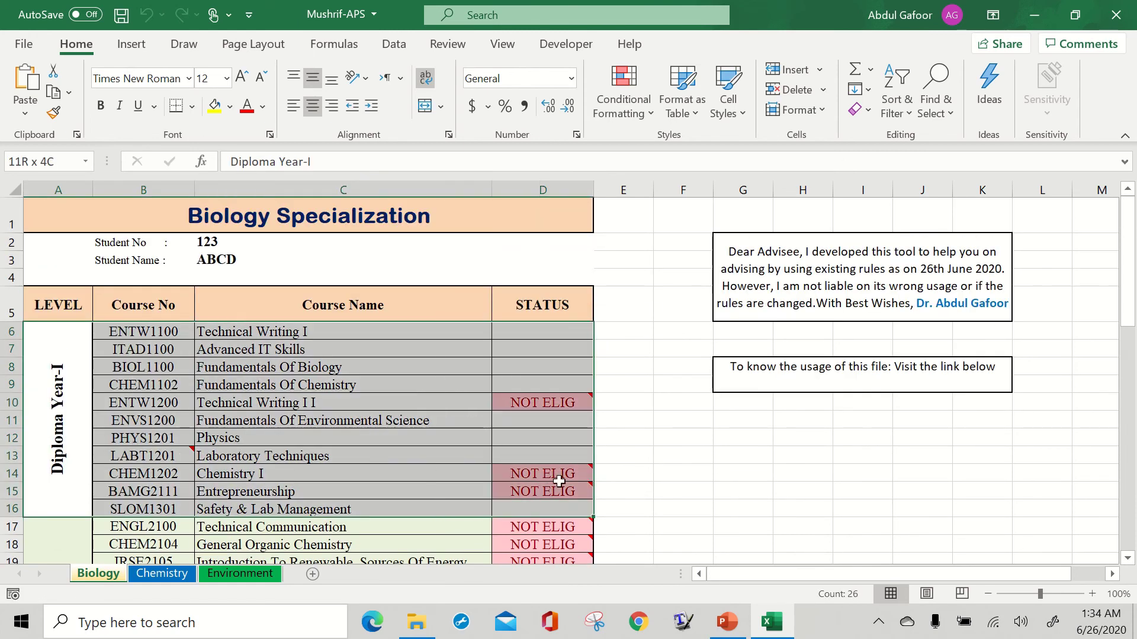
mouse_move(559, 481)
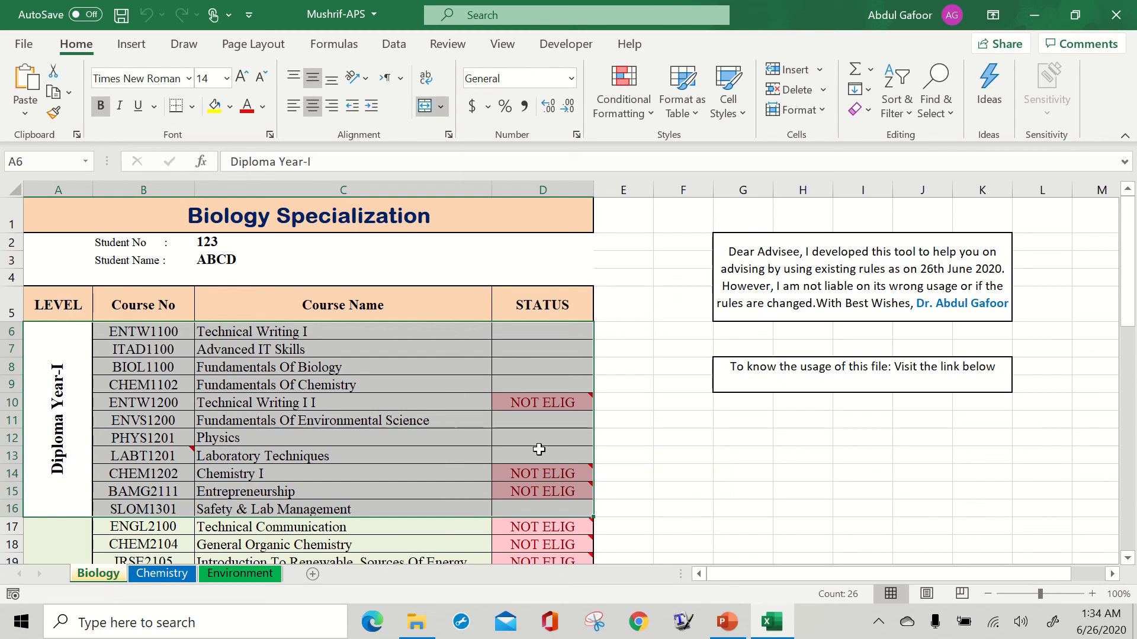
click(560, 409)
click(557, 474)
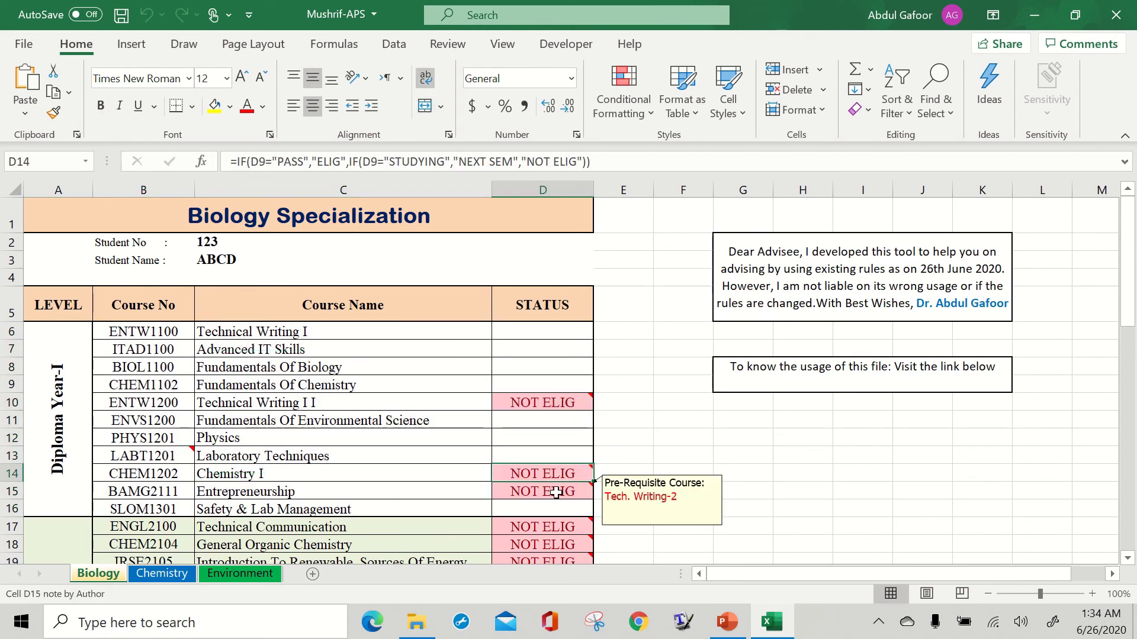
click(554, 488)
click(544, 407)
click(545, 475)
click(543, 492)
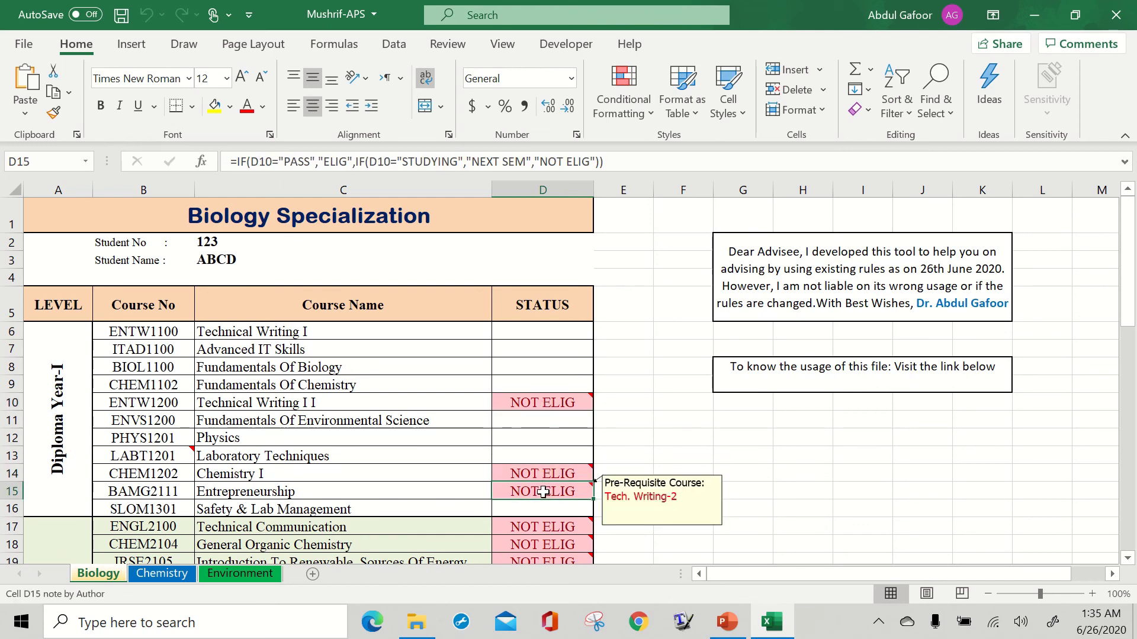
click(447, 408)
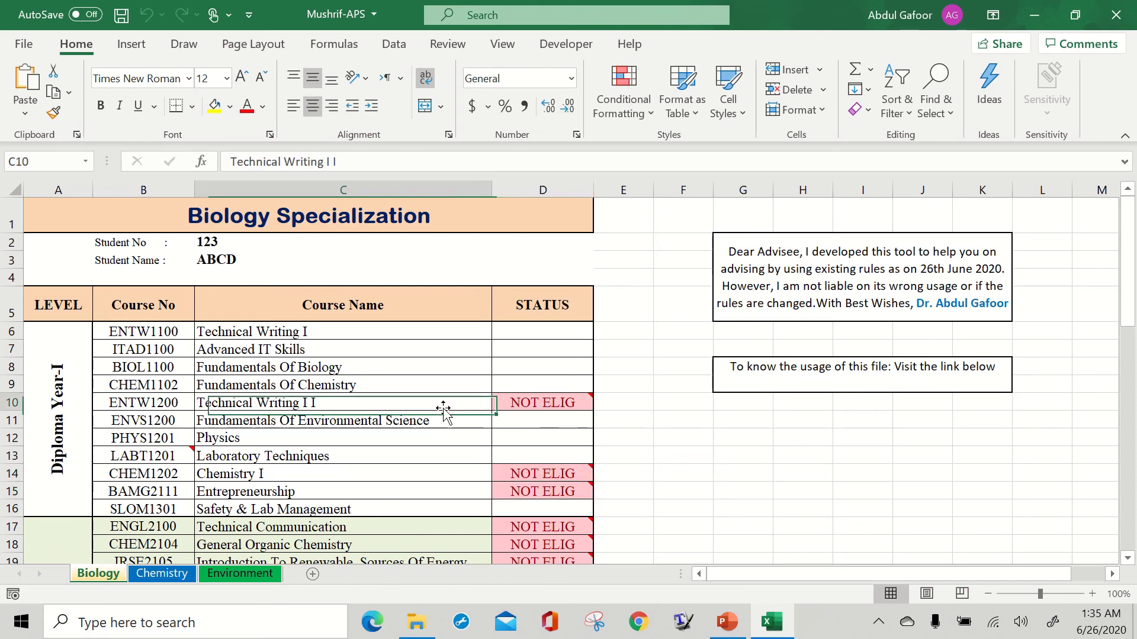
click(534, 402)
click(543, 473)
click(546, 493)
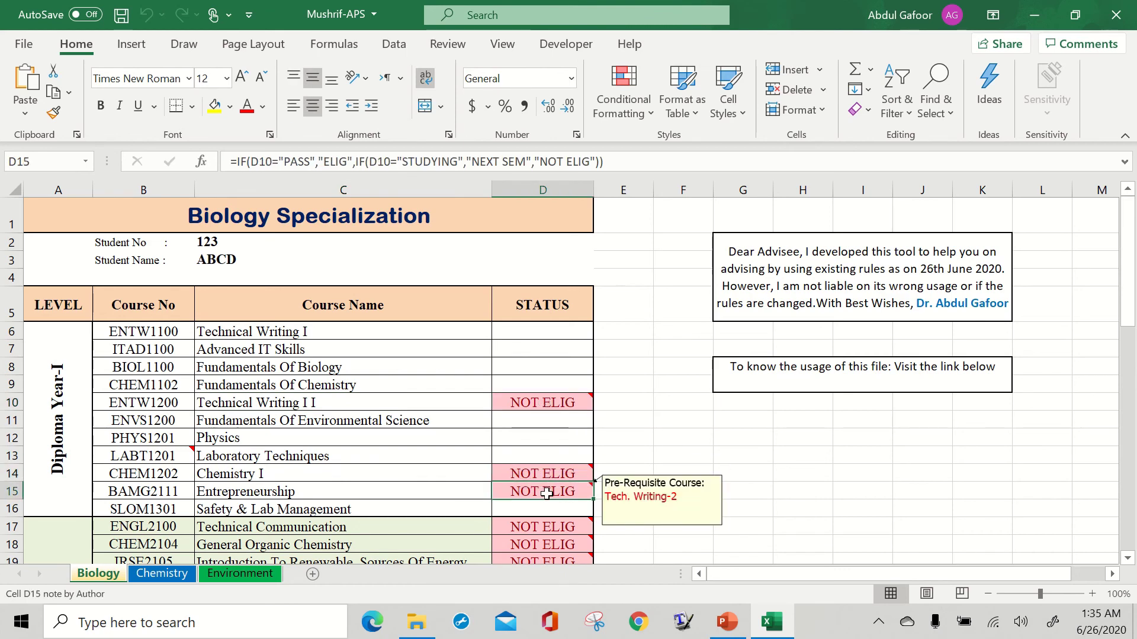
Check the prerequisite notes for Technical Writing II and Chemistry I, and locate Fundamentals Of Chemistry in the course list
click(322, 407)
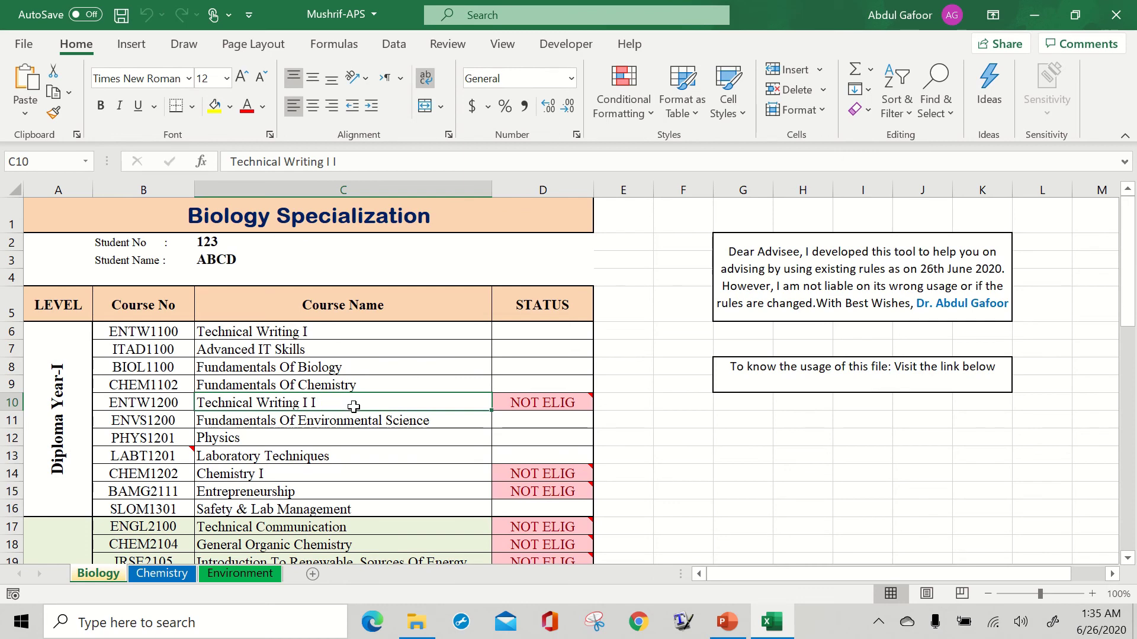
mouse_move(542, 405)
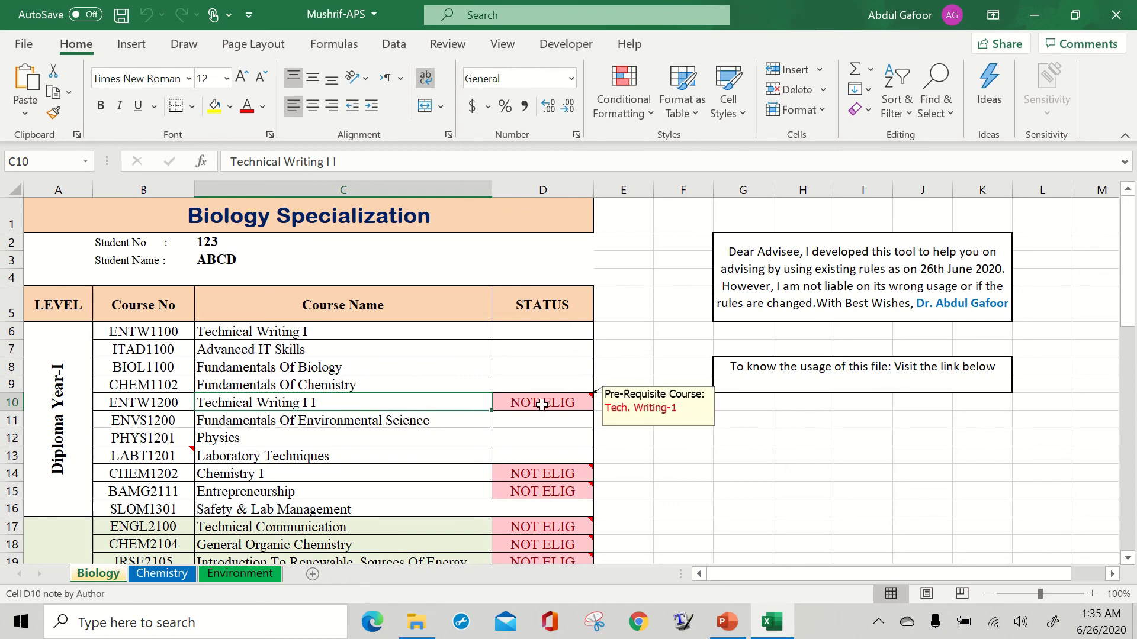
click(542, 405)
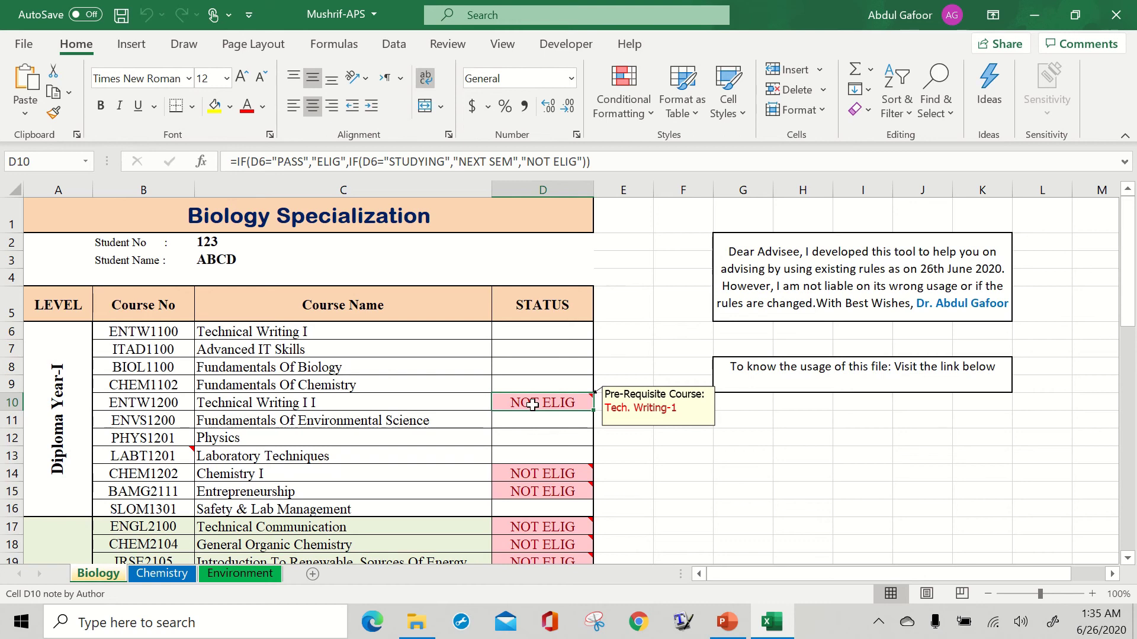
click(543, 478)
mouse_move(535, 472)
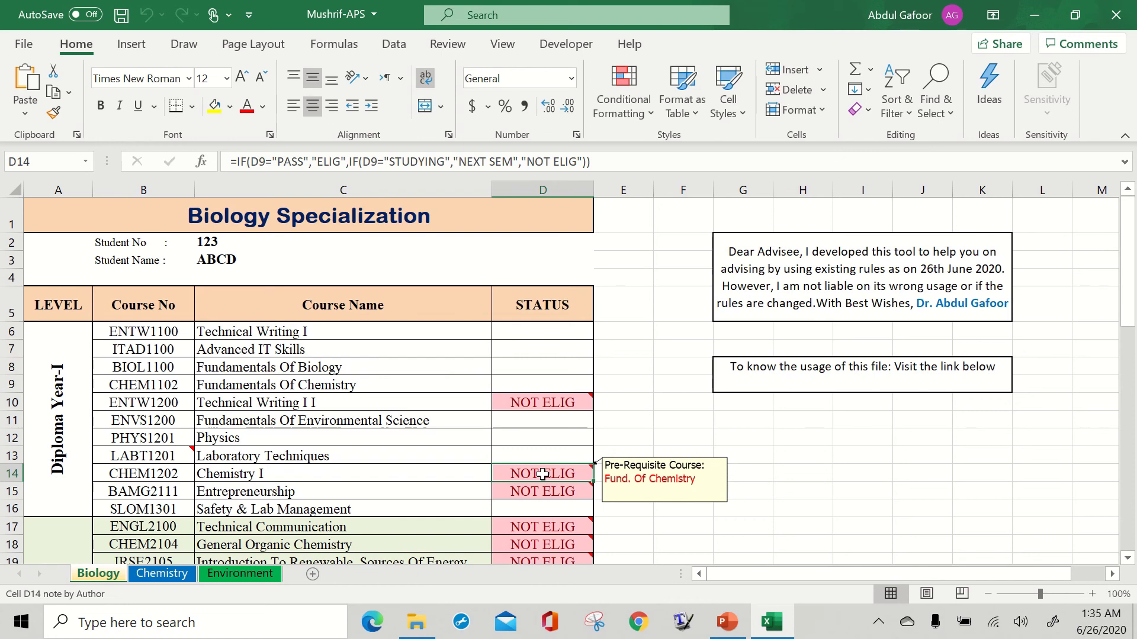
click(362, 382)
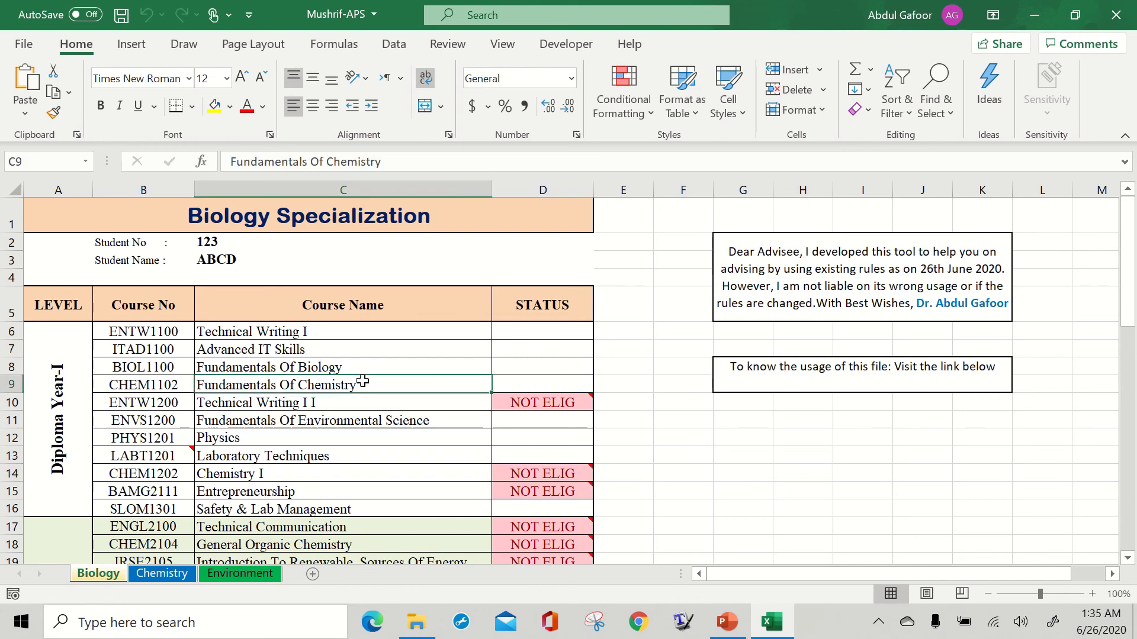
click(524, 472)
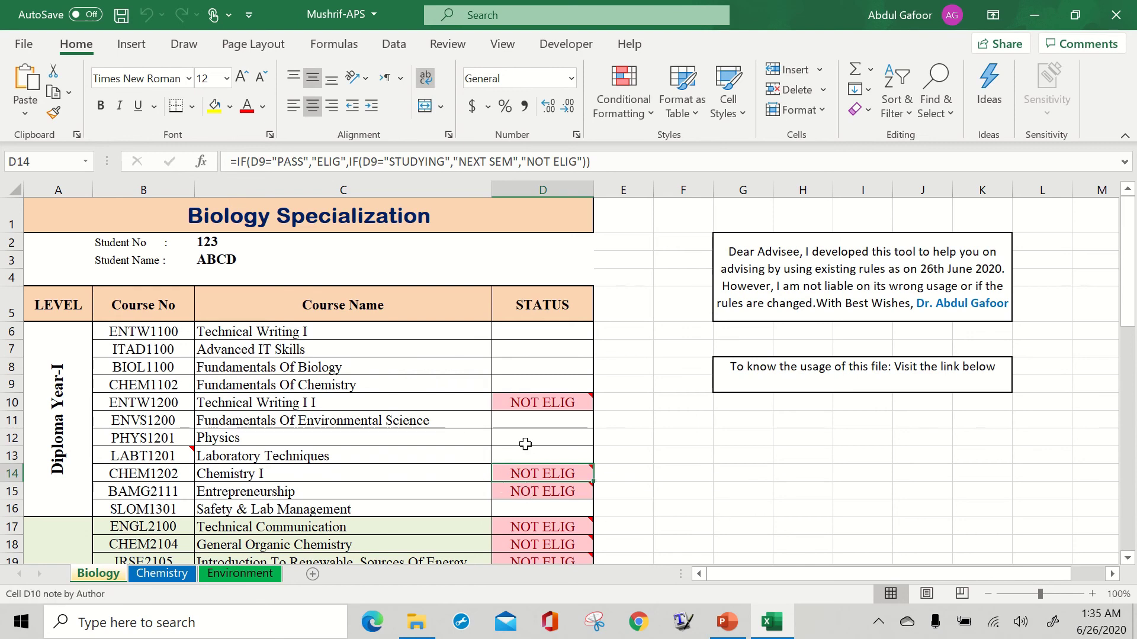
Inspect the prerequisite note and the Status formula of Technical Writing II, leaving the formula as it is
mouse_move(540, 470)
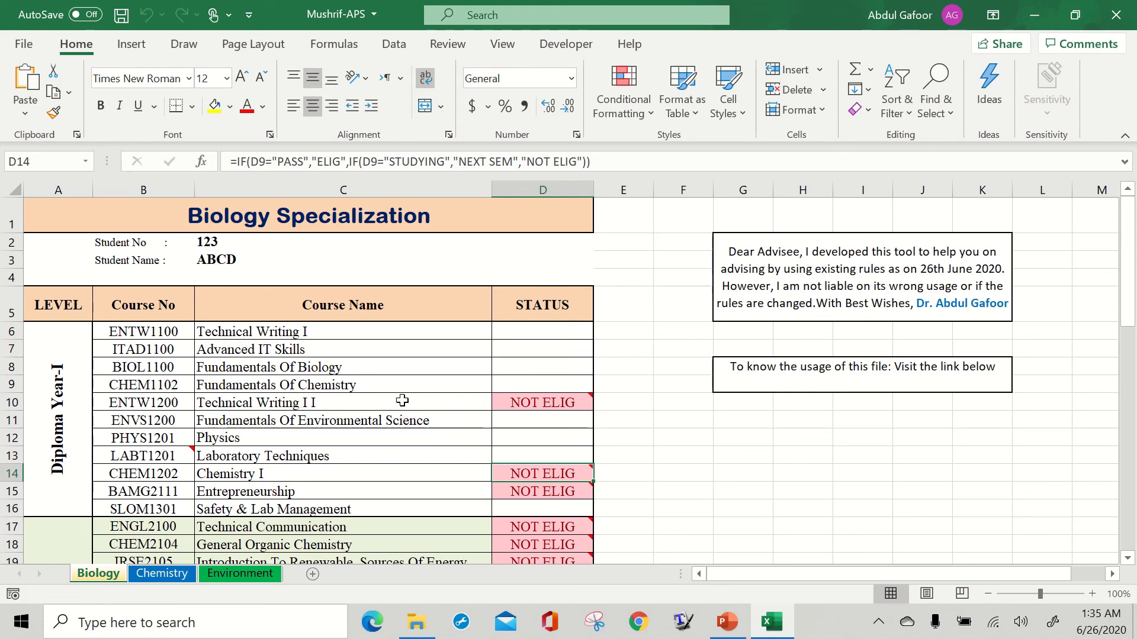
mouse_move(537, 405)
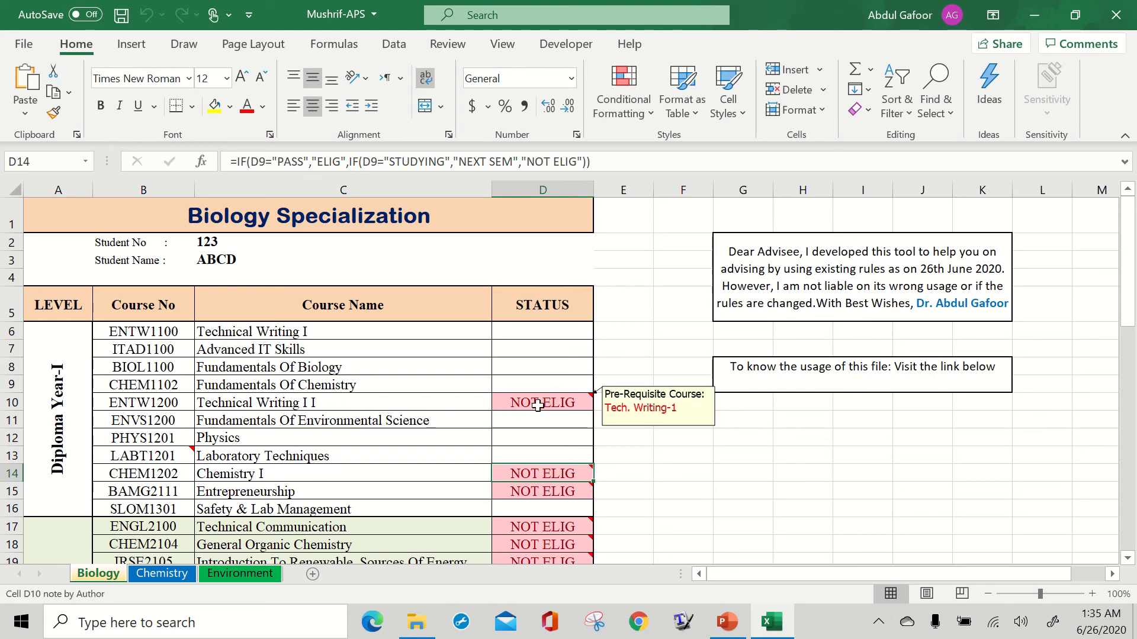
click(539, 402)
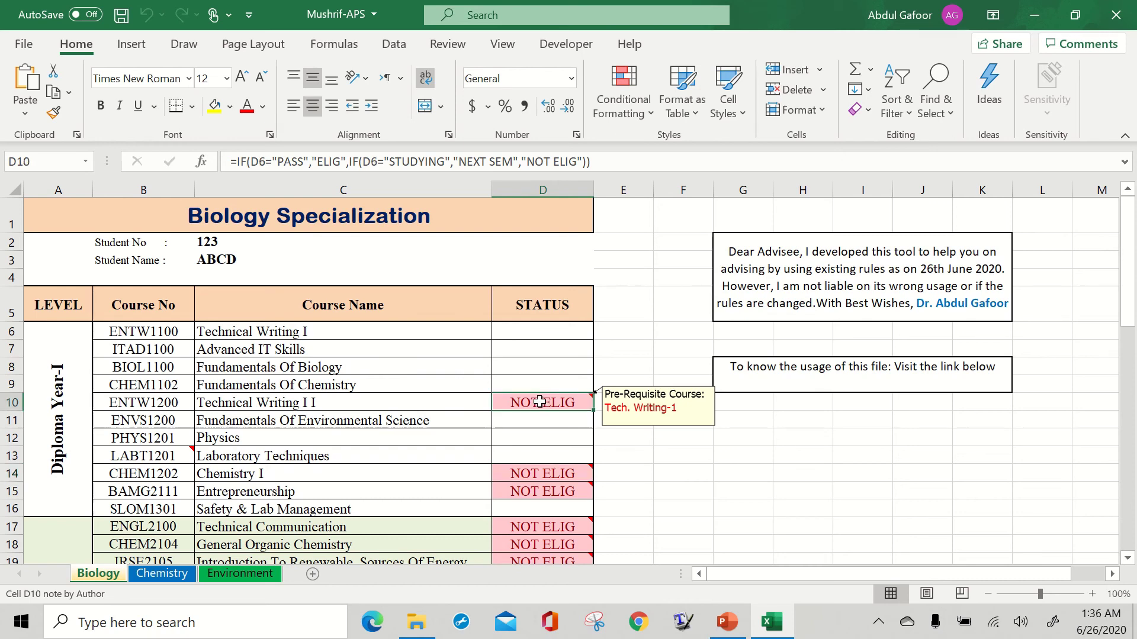
double_click(540, 402)
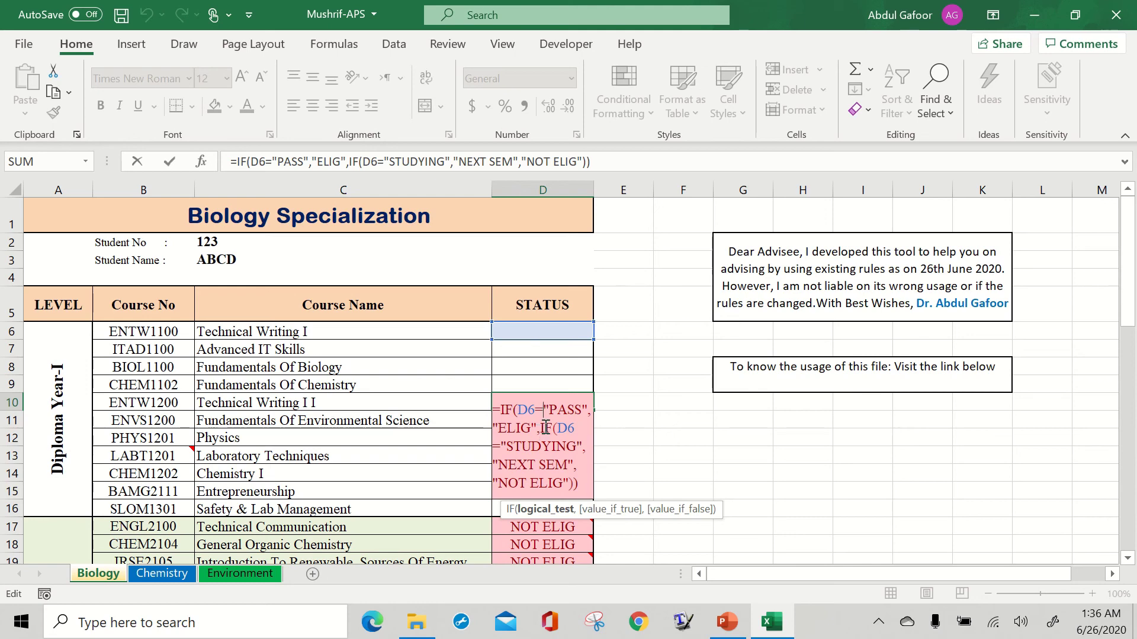
key(ctrl+Return)
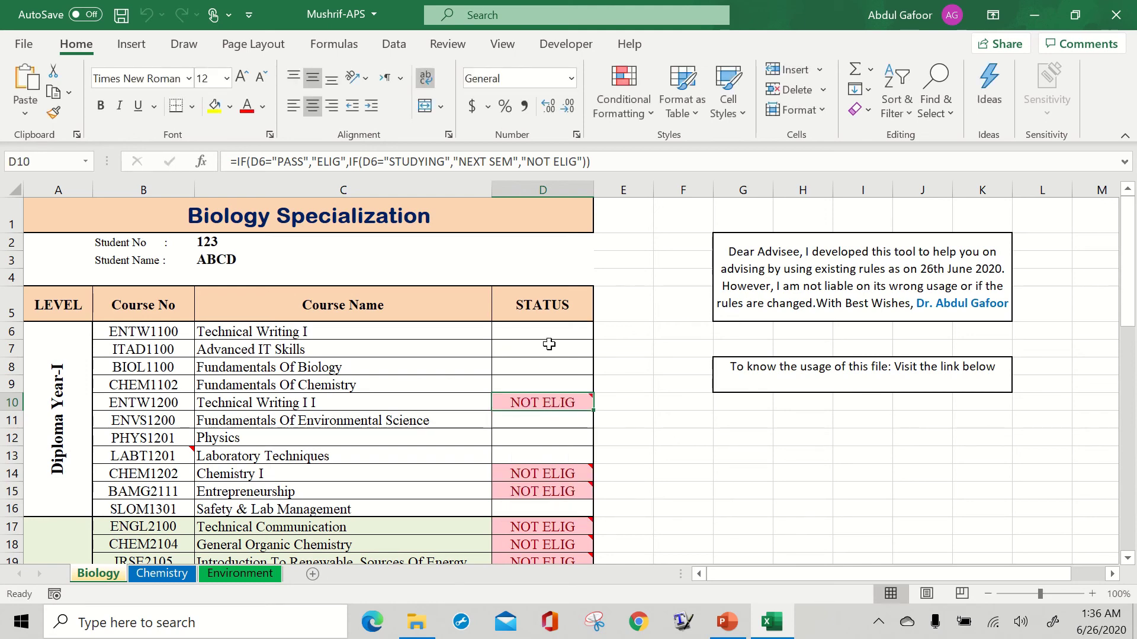
Check the Status cells of the first four Diploma Year-I courses, from Technical Writing I to Fundamentals Of Chemistry
click(535, 330)
click(536, 349)
click(530, 367)
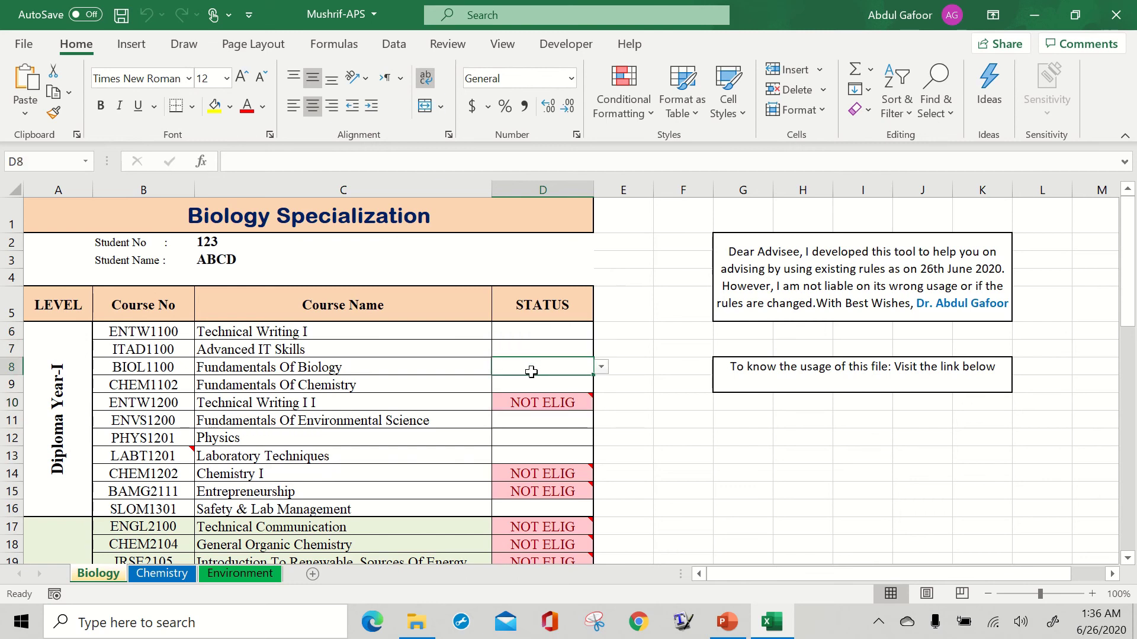
click(527, 385)
click(530, 335)
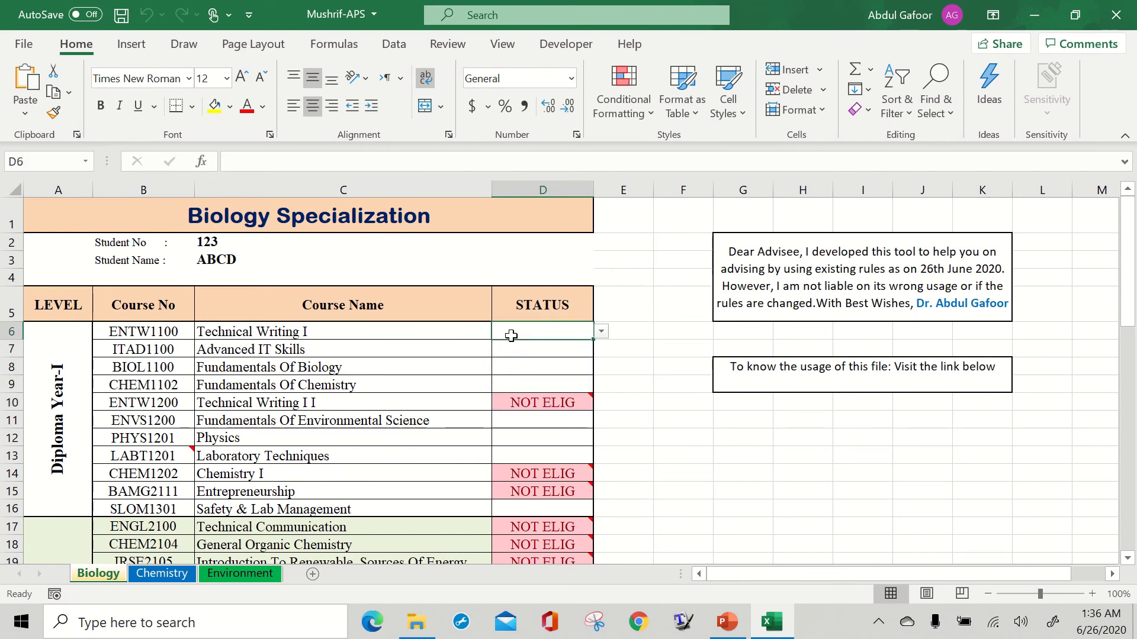
click(373, 334)
click(535, 332)
click(526, 348)
click(527, 367)
Review the list of status options available for Technical Writing I without choosing one
click(537, 332)
click(601, 332)
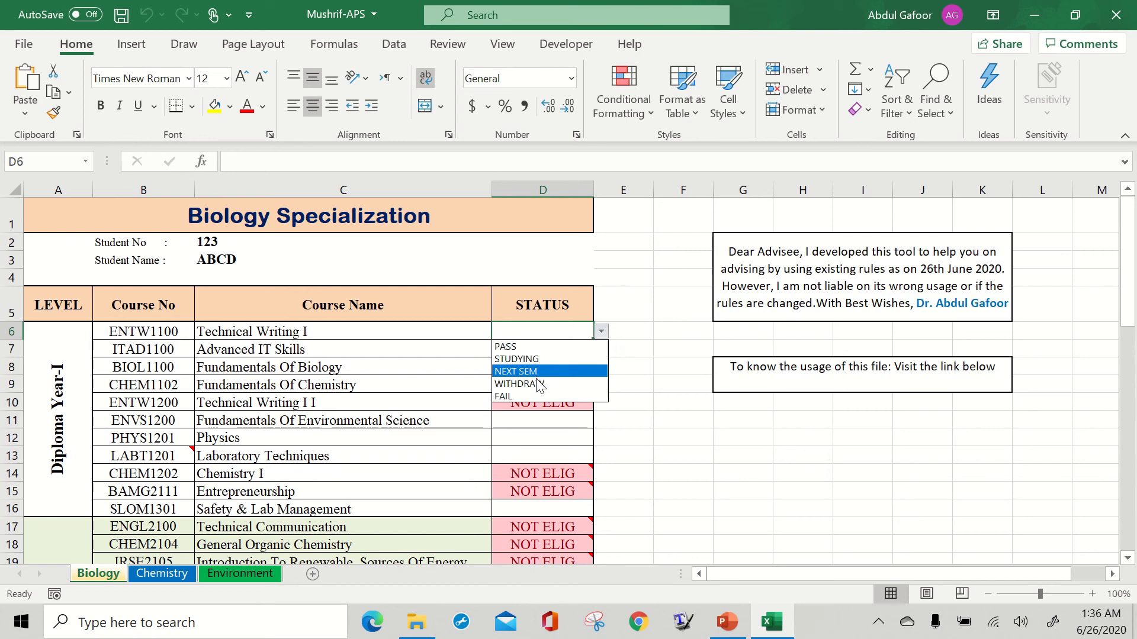
click(540, 332)
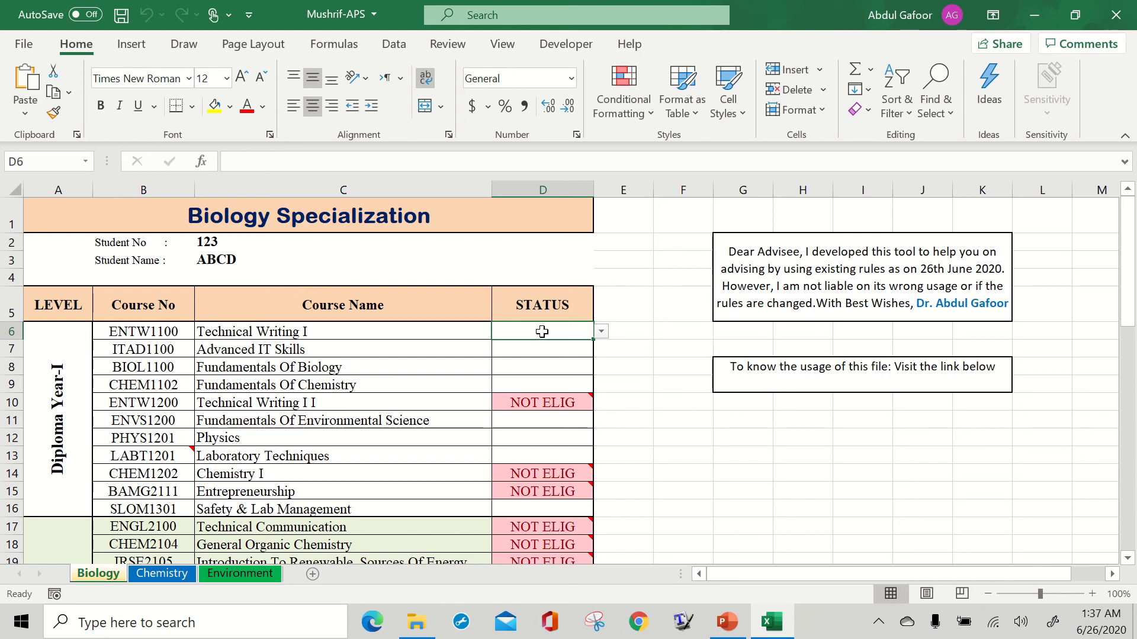
Set the status of Technical Writing I to STUDYING and check the resulting status of Technical Writing II
click(601, 332)
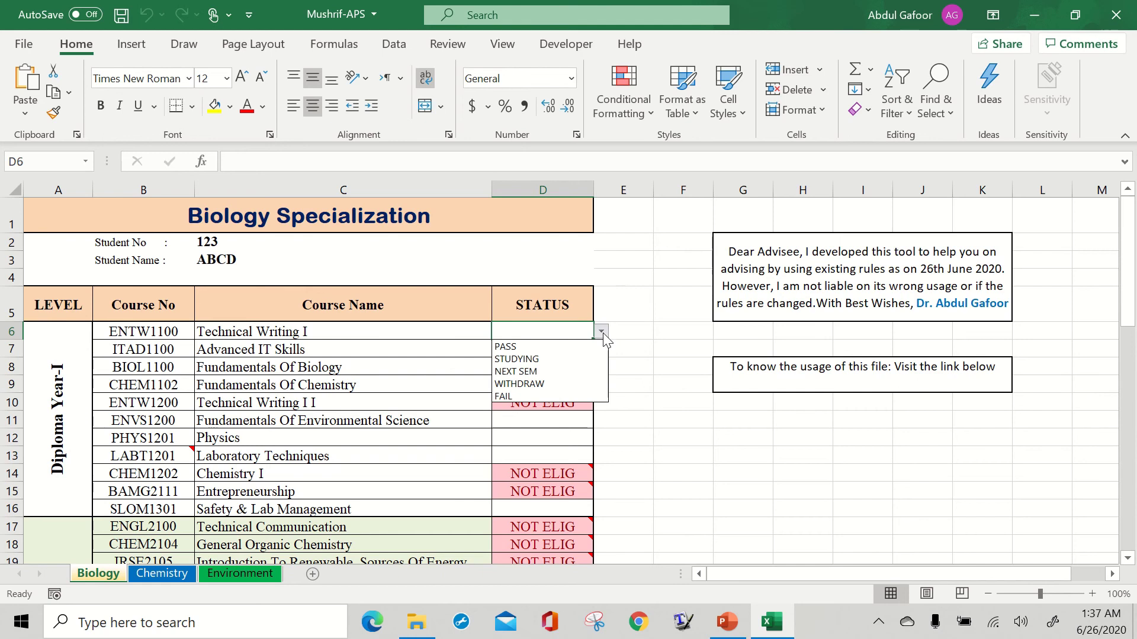
click(549, 359)
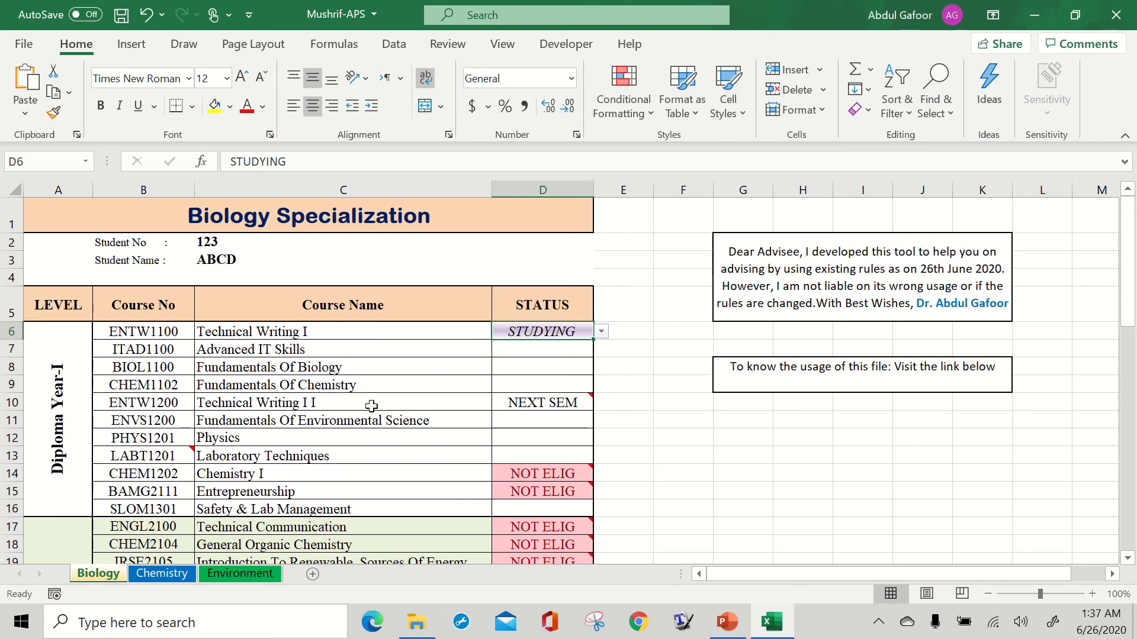
click(540, 408)
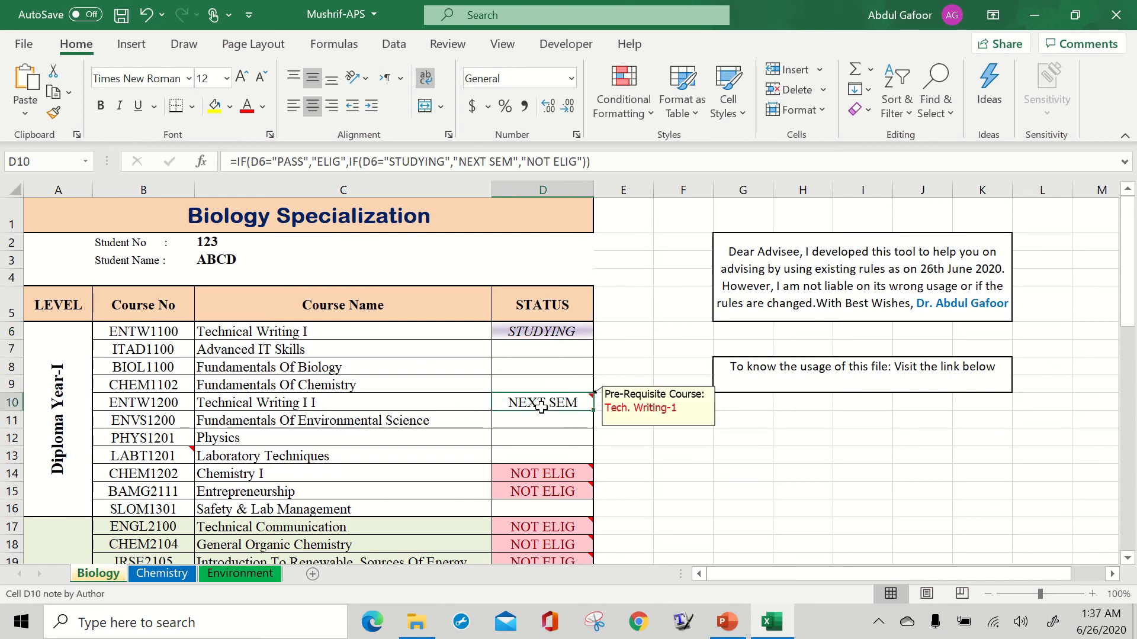
Clear the status of Technical Writing I and check the Technical Writing II status again
click(553, 332)
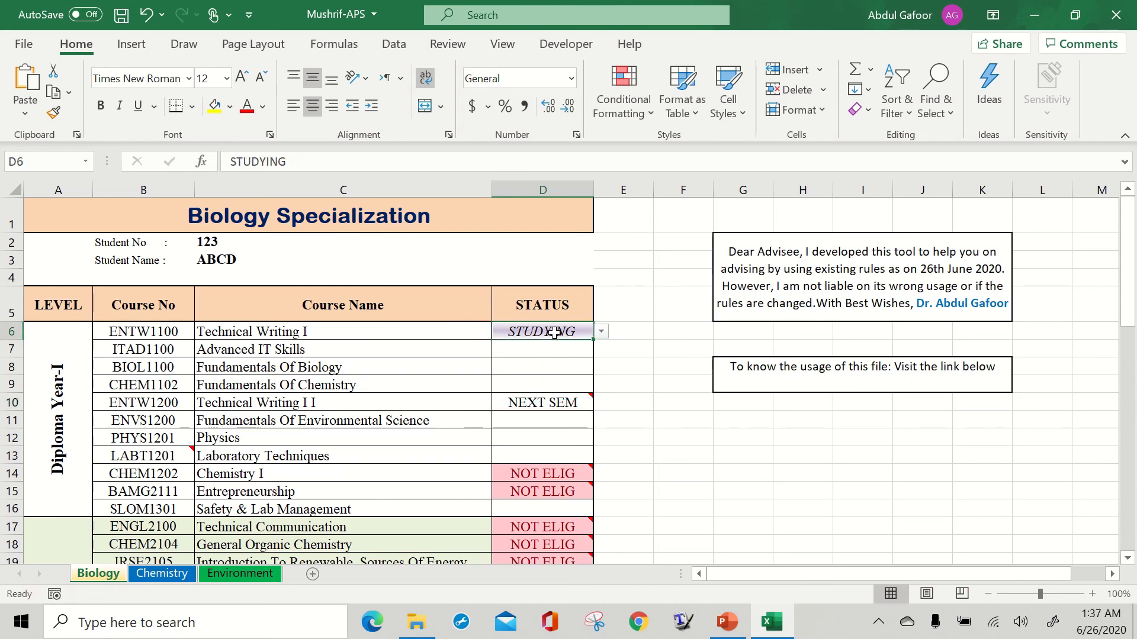
key(Delete)
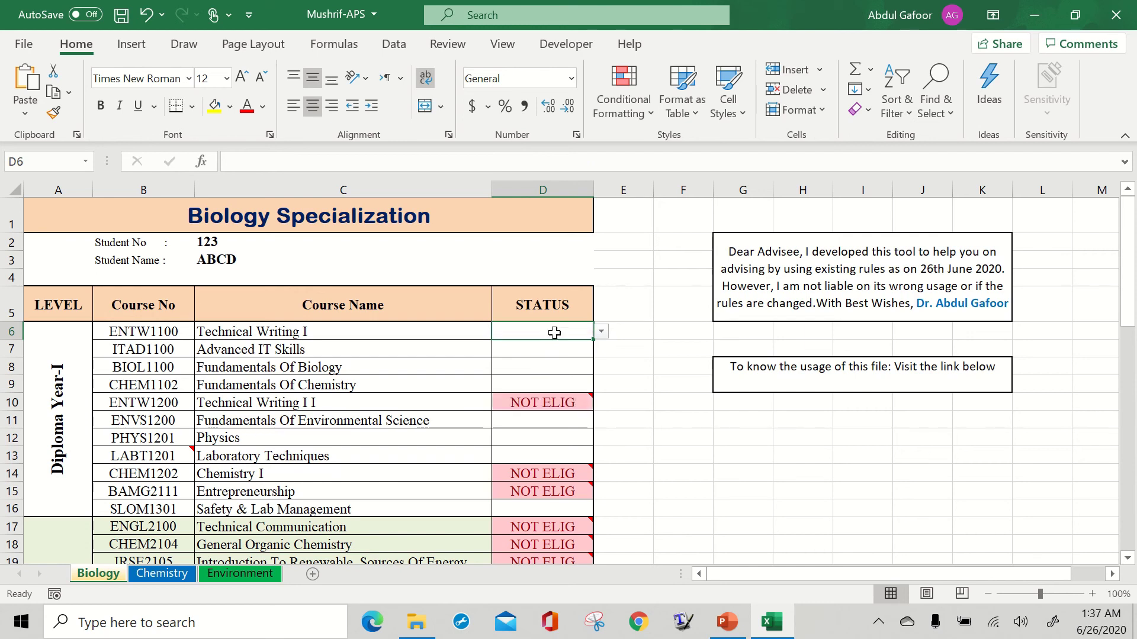
click(551, 402)
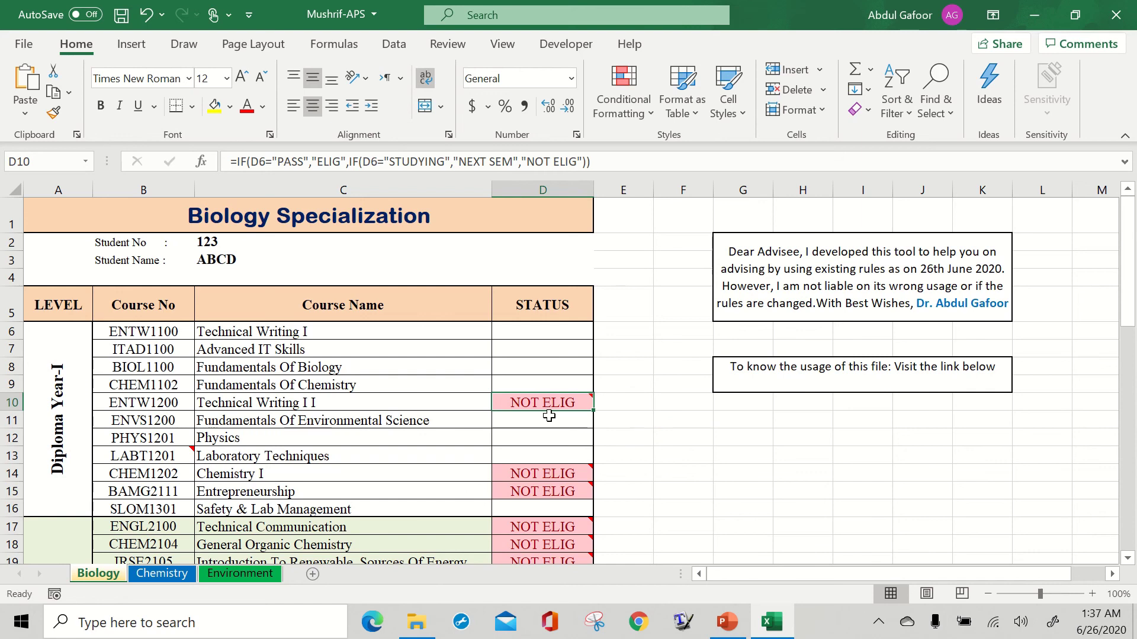
Set Technical Writing I back to STUDYING and compare its status with that of Technical Writing II
click(563, 332)
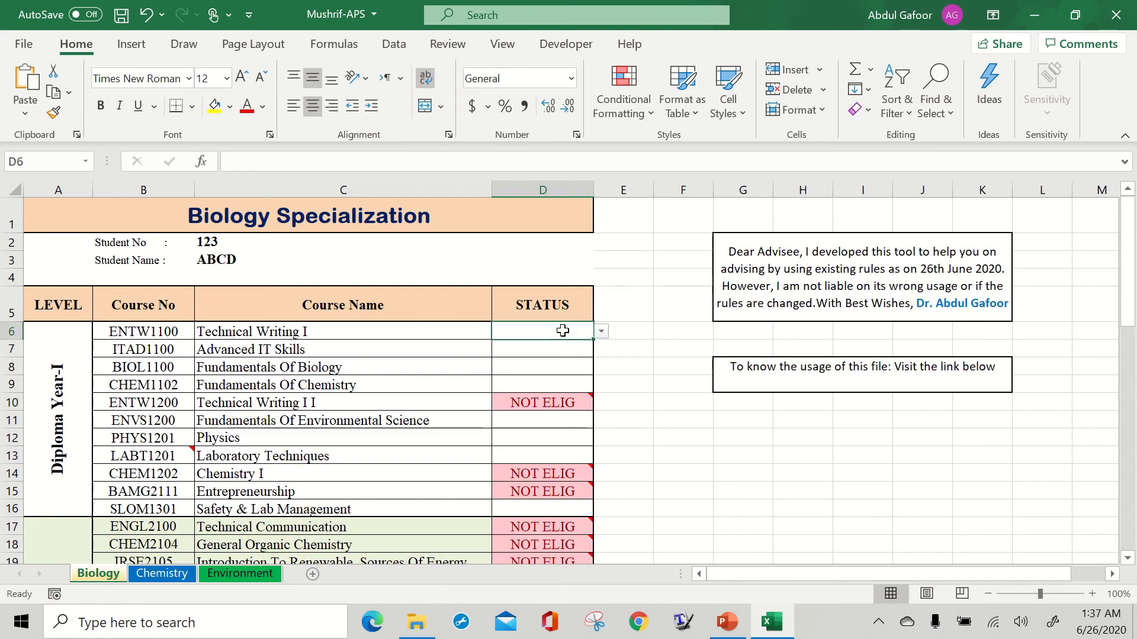
click(601, 335)
key(Escape)
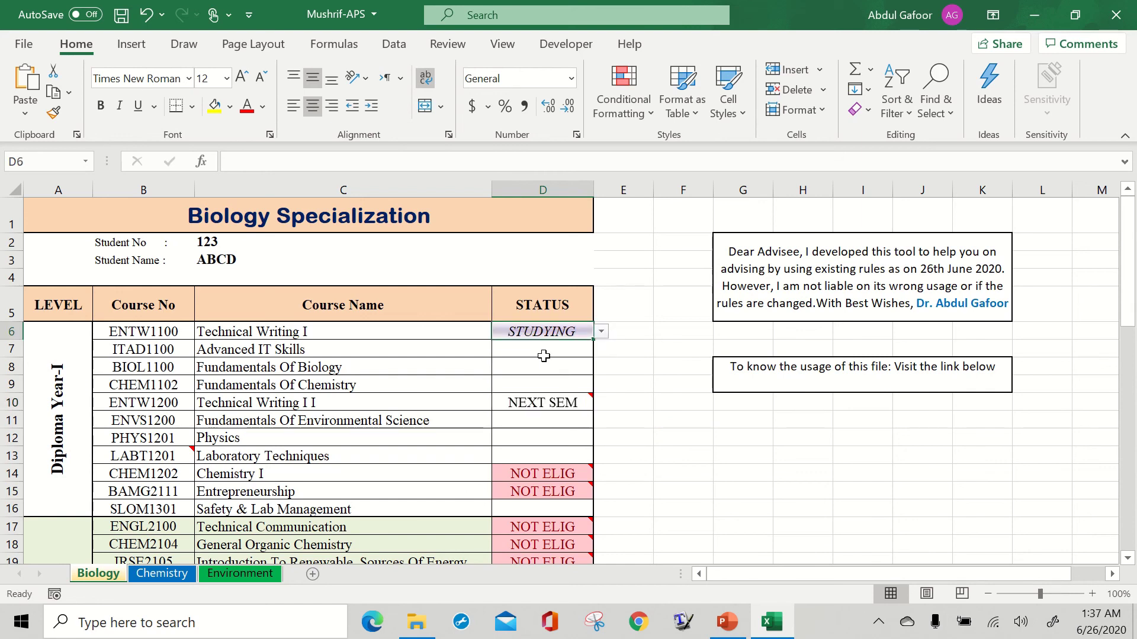
click(541, 404)
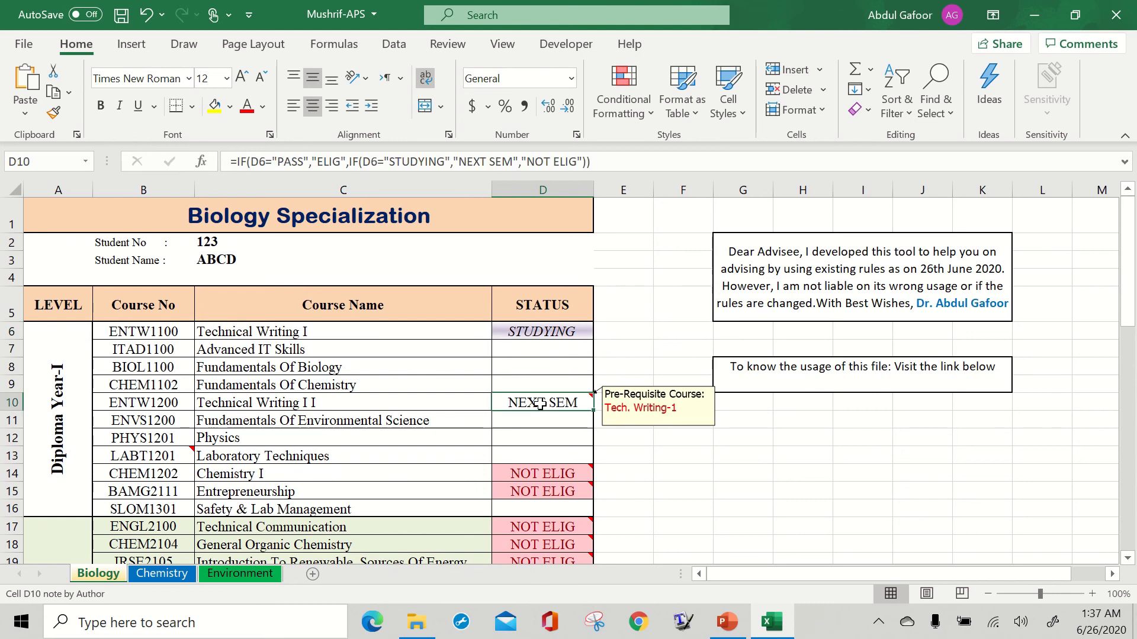
click(558, 331)
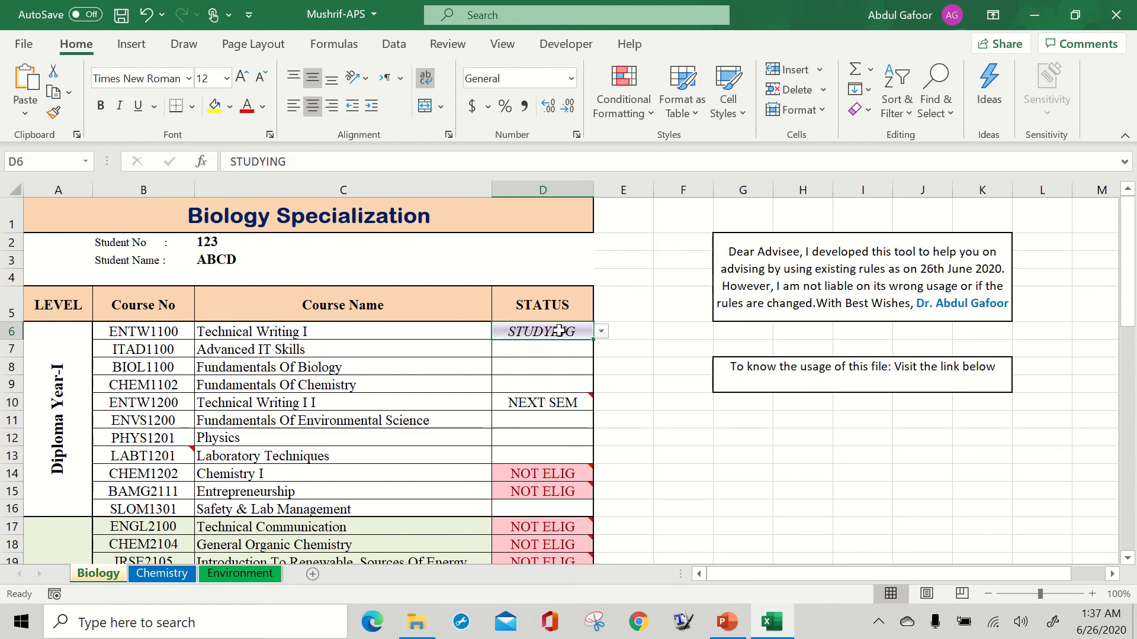
click(388, 334)
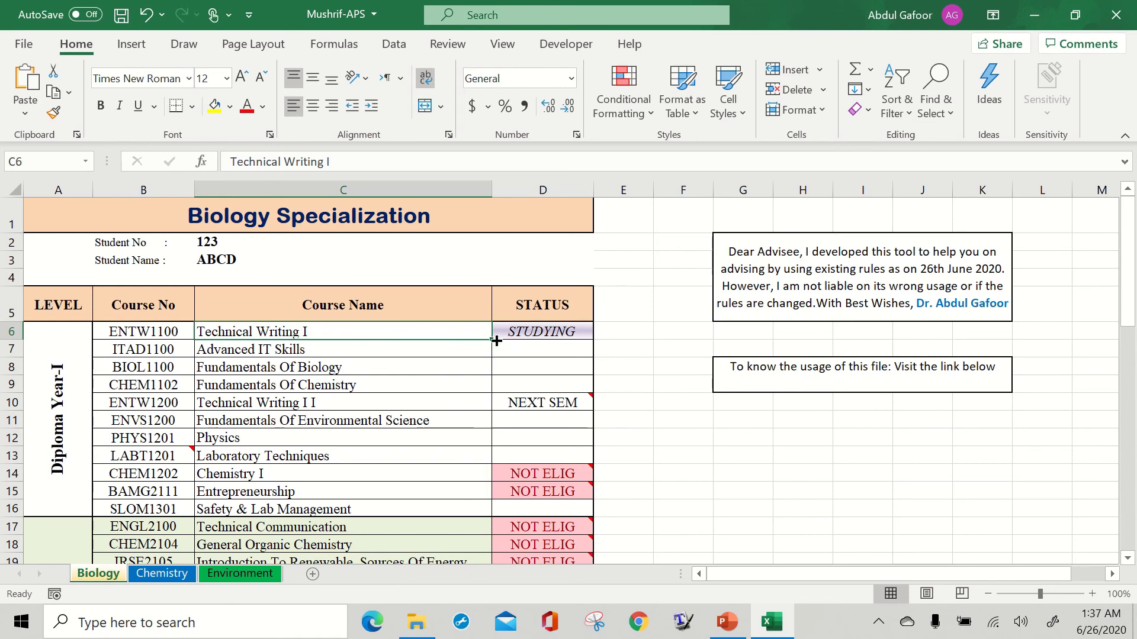
click(513, 332)
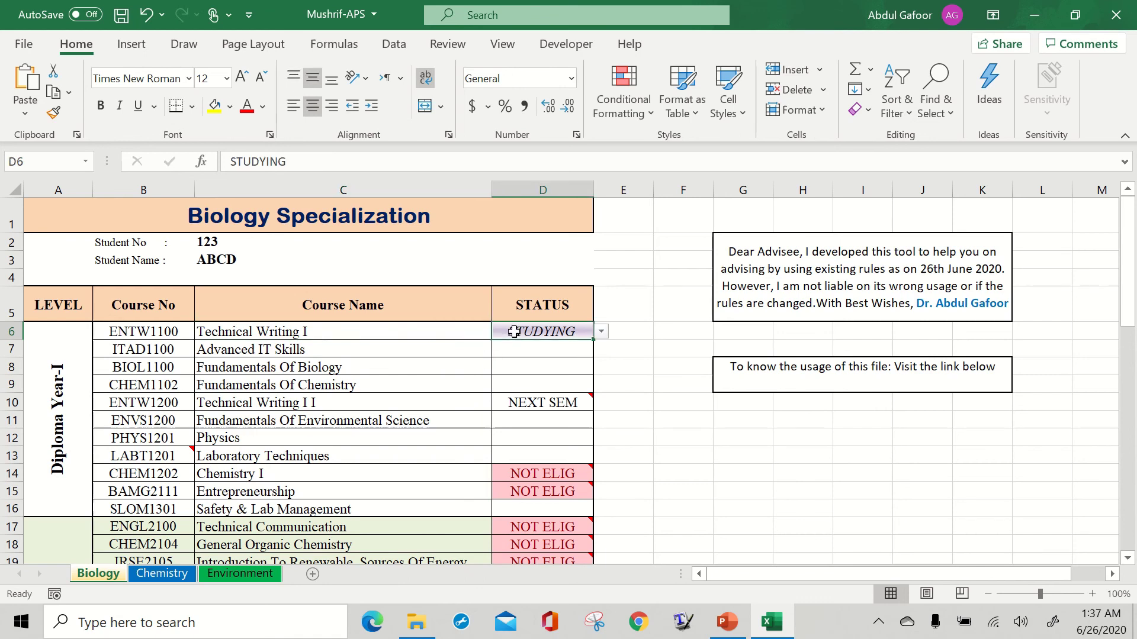
click(473, 332)
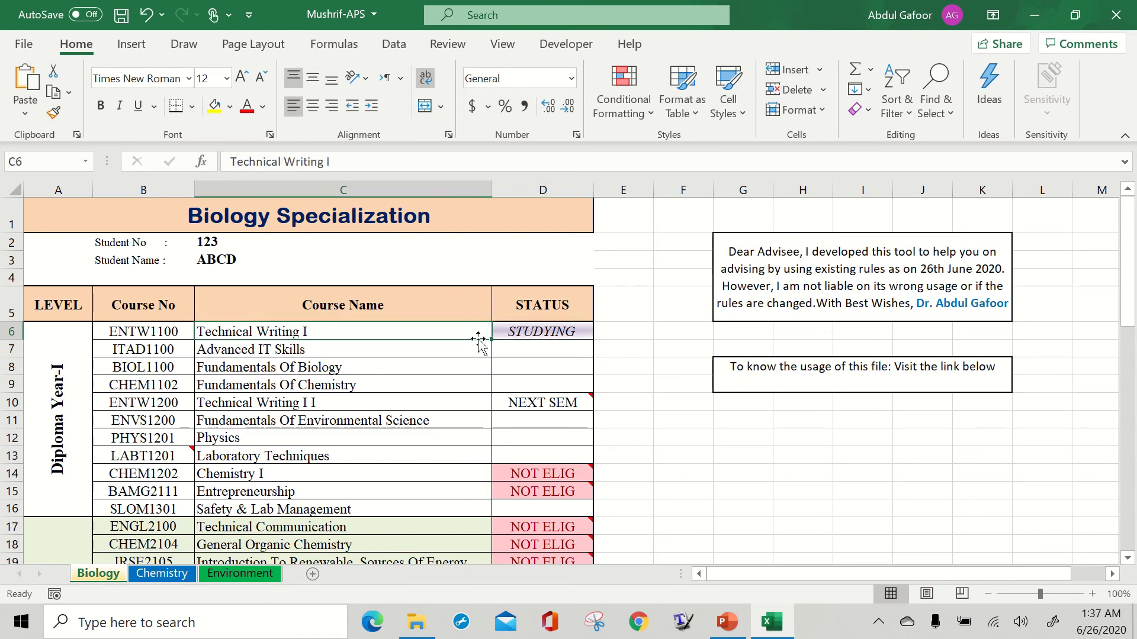
click(532, 400)
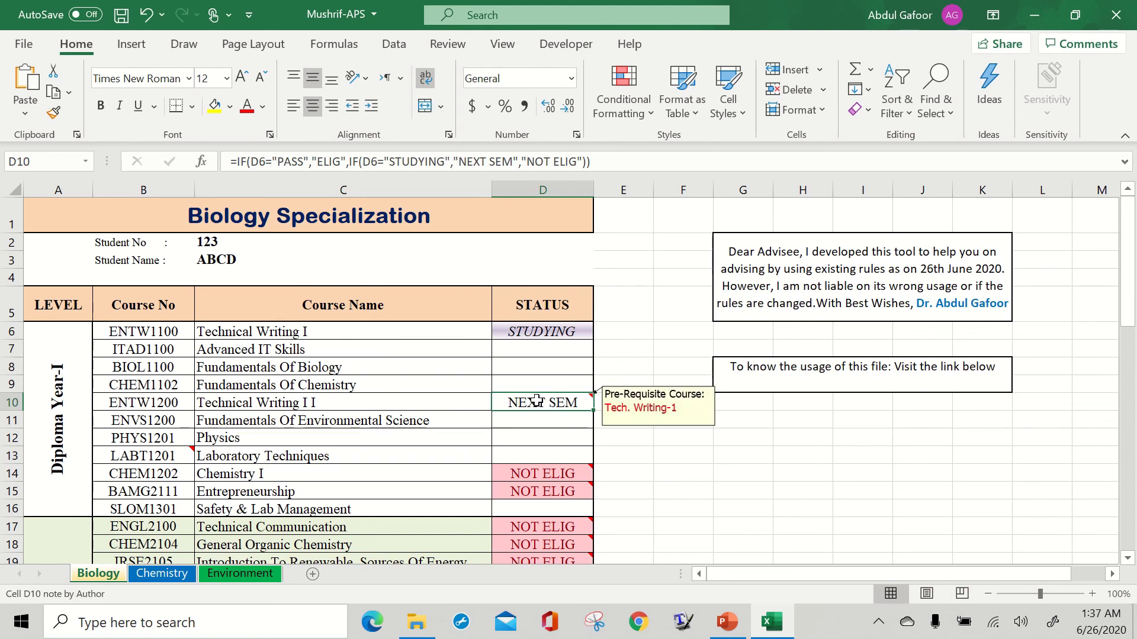
Change the status of Technical Writing I to PASS and check the eligibility of Technical Writing II
click(546, 330)
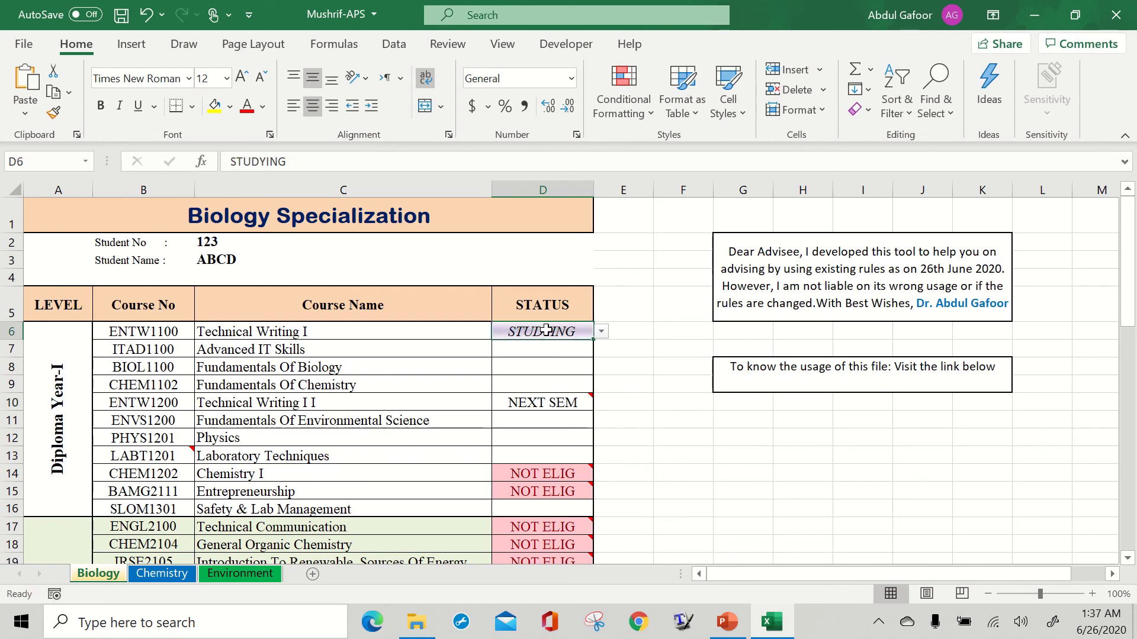
click(601, 332)
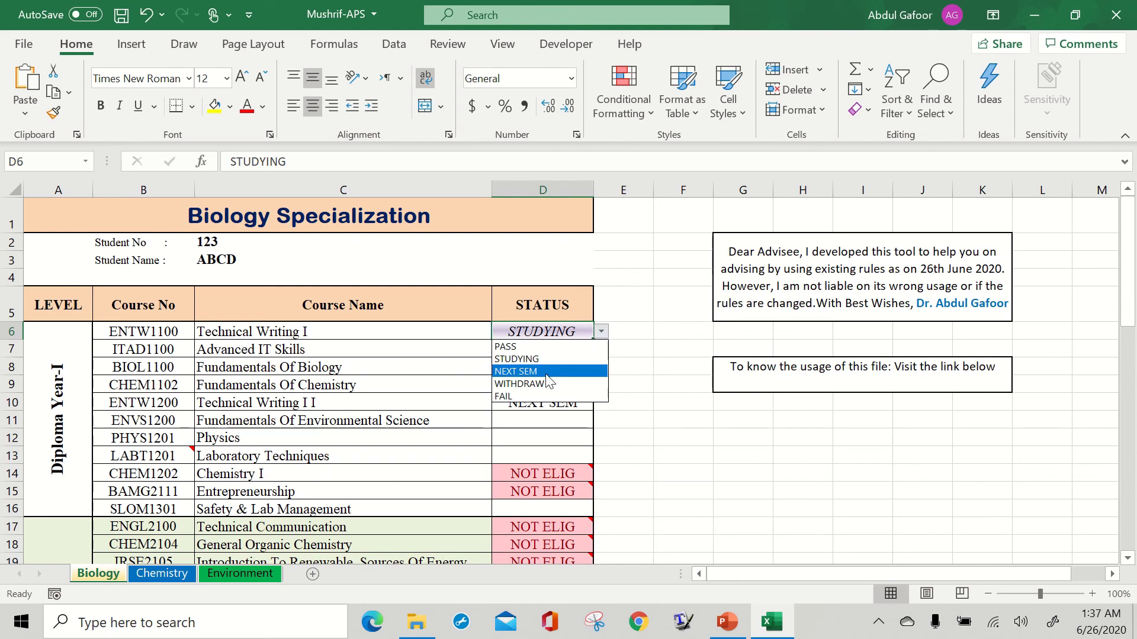
click(524, 347)
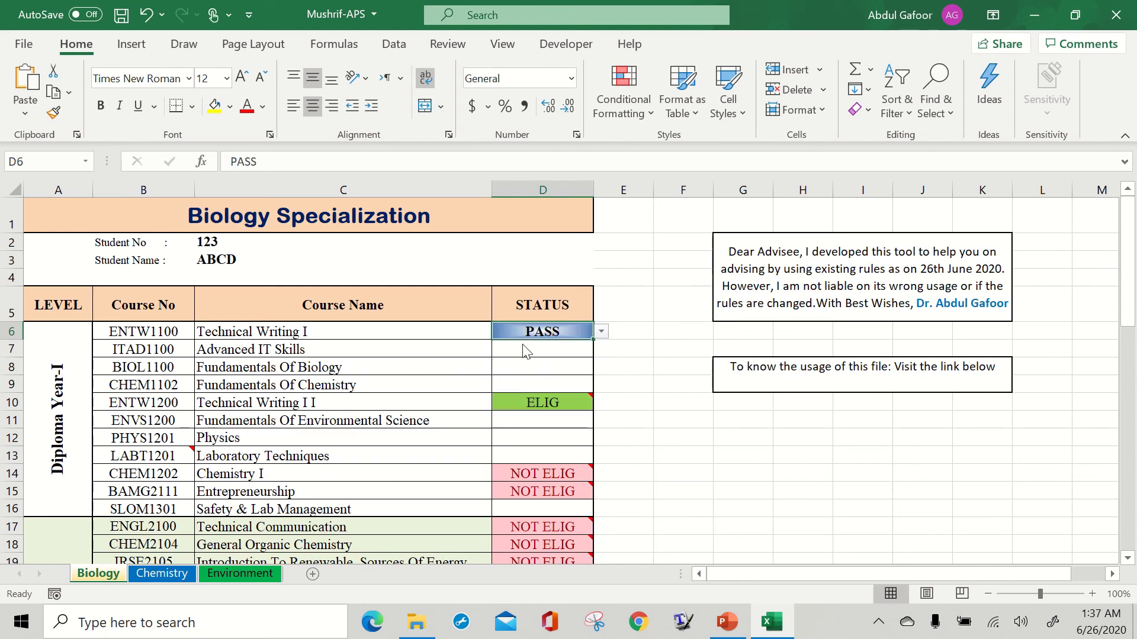
click(265, 404)
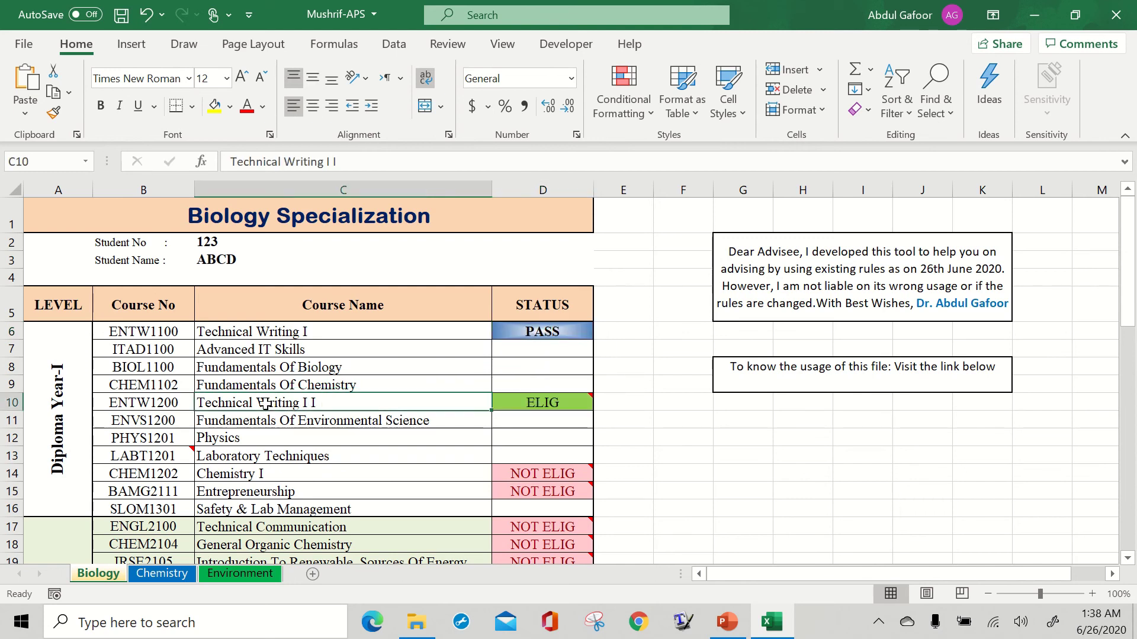
click(550, 404)
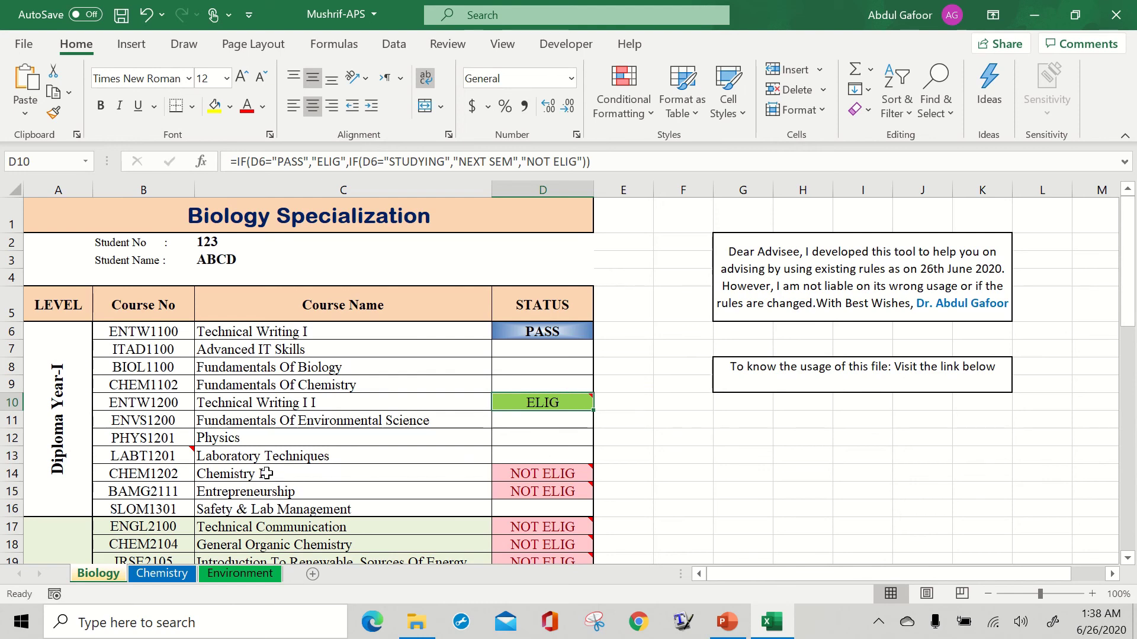
Inspect the prerequisite note and the Status formula of Chemistry I, leaving the formula as it is
mouse_move(544, 468)
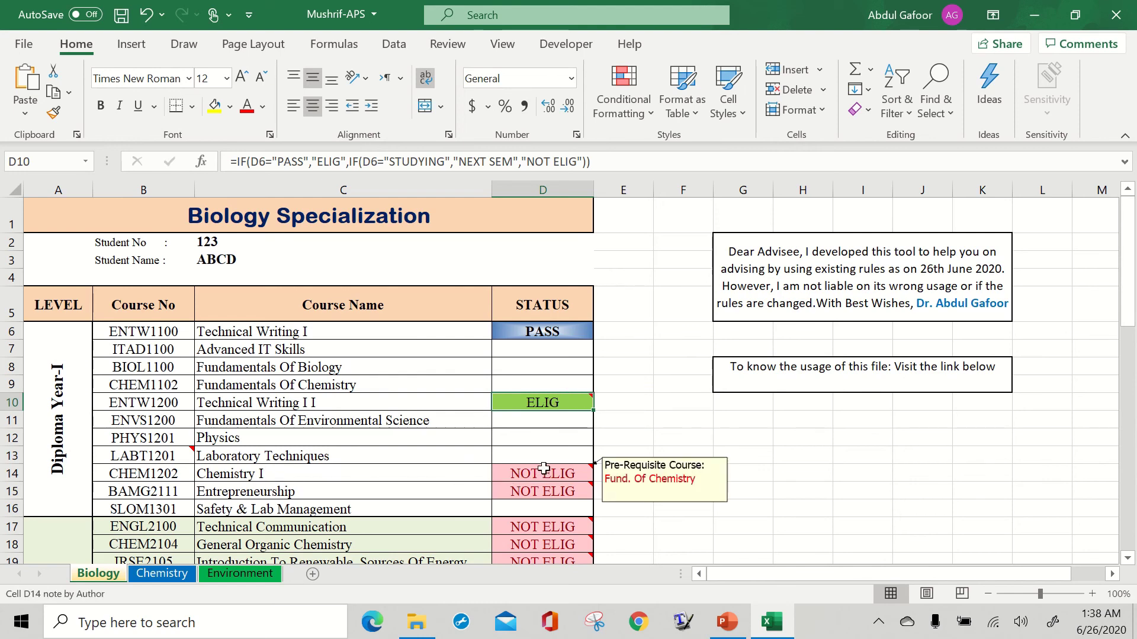
click(548, 469)
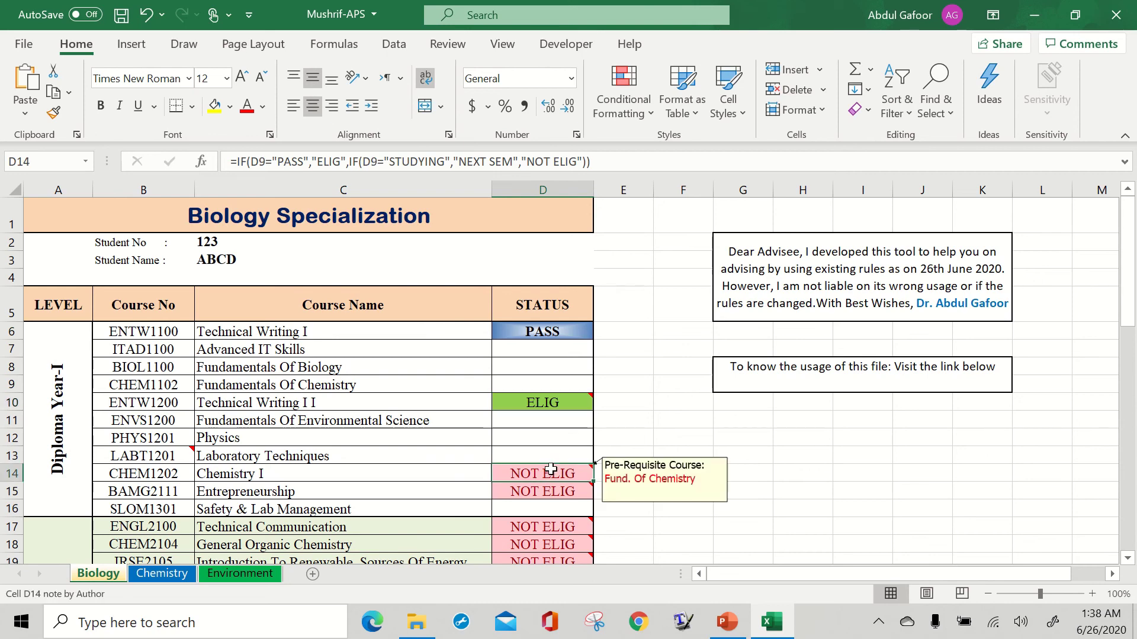
double_click(548, 471)
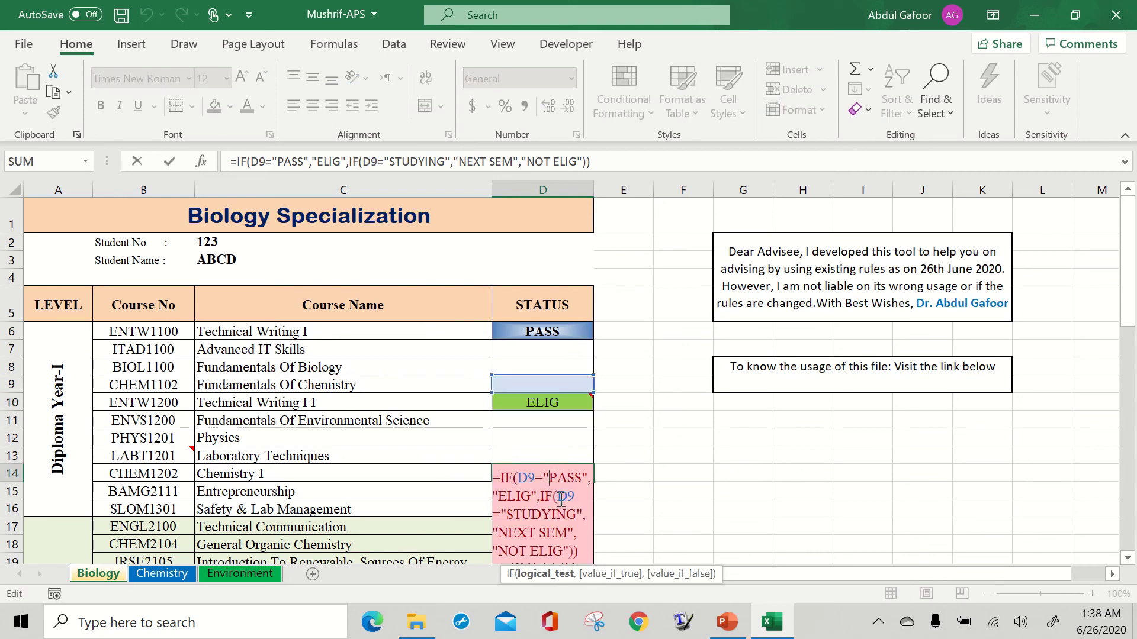
key(Escape)
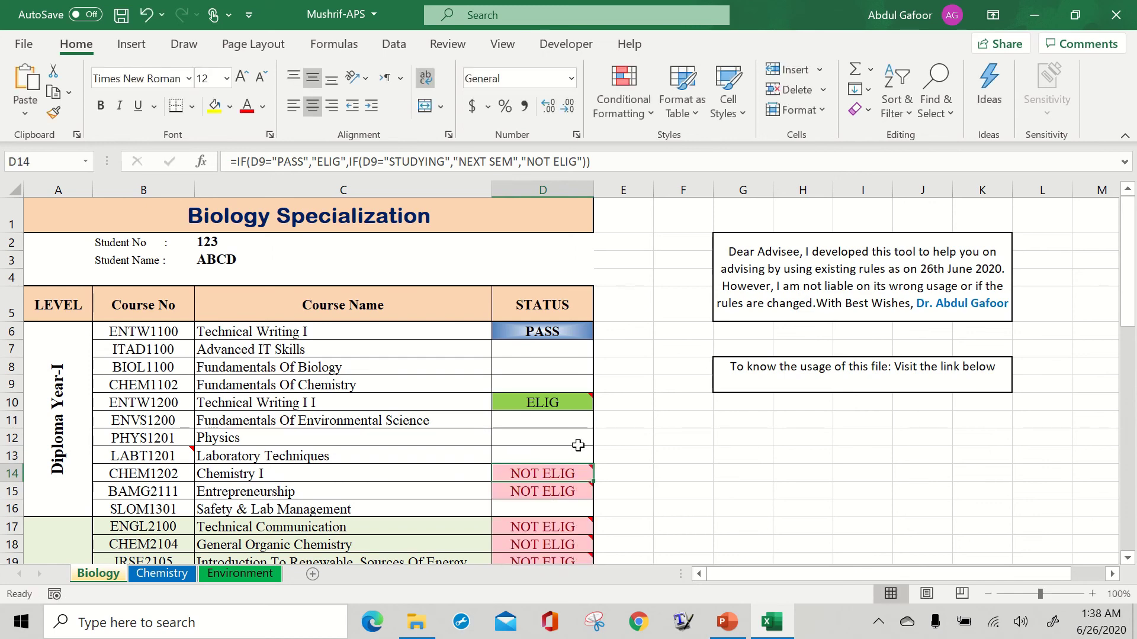
Set the status of Fundamentals Of Chemistry to STUDYING and check the resulting status of Chemistry I
click(539, 383)
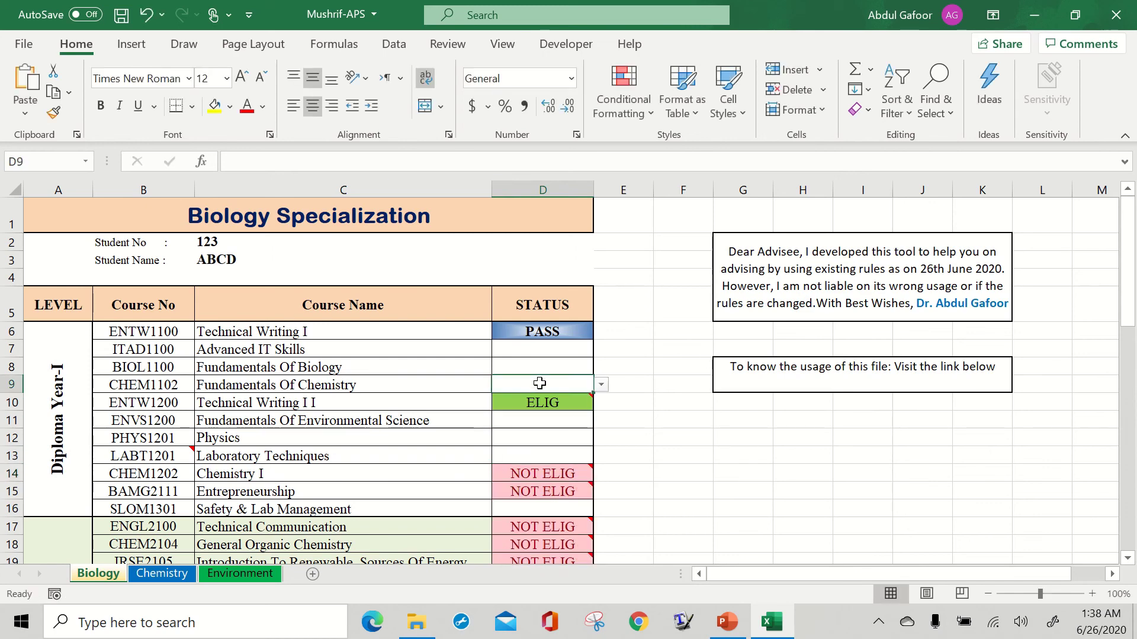
click(602, 387)
click(533, 412)
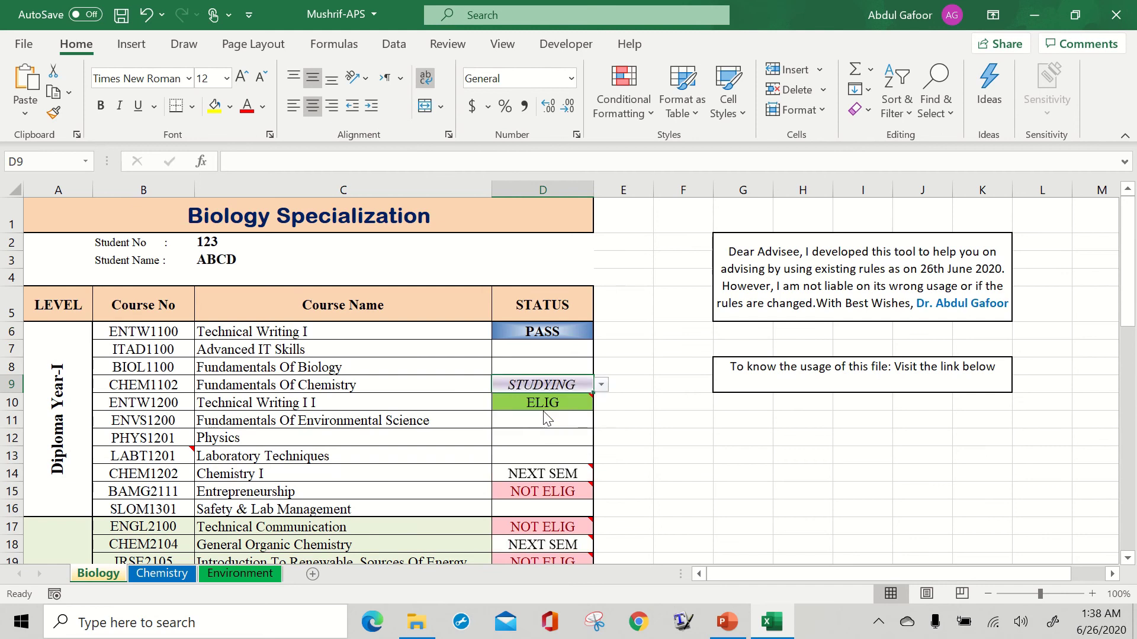
click(552, 473)
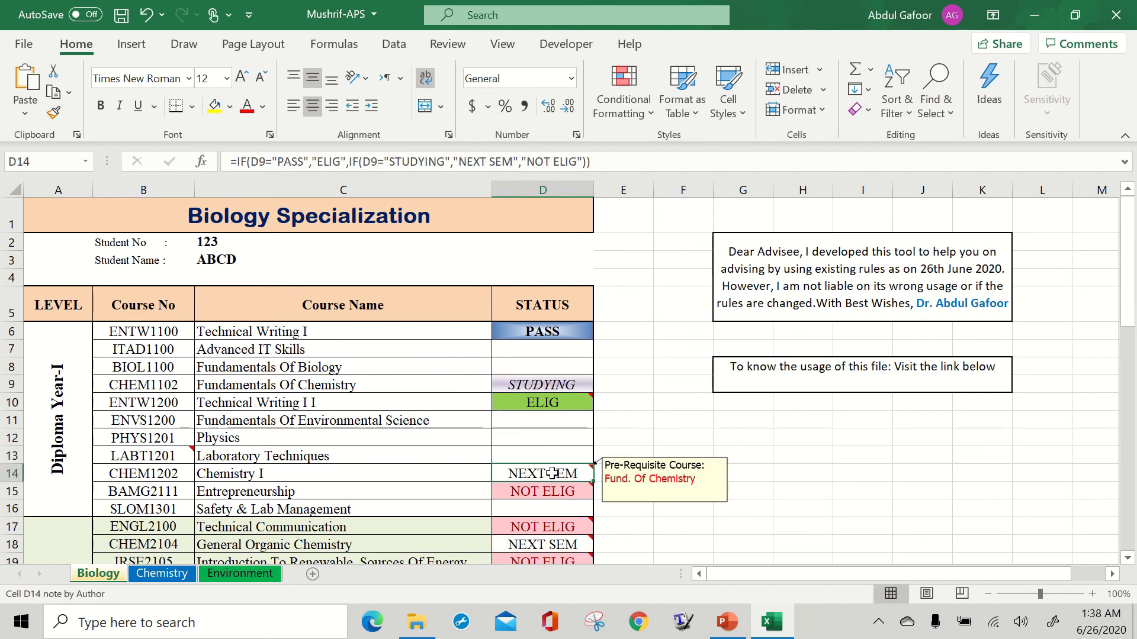
Clear the status entries of Technical Writing I and Fundamentals Of Chemistry on the Biology sheet
mouse_move(537, 544)
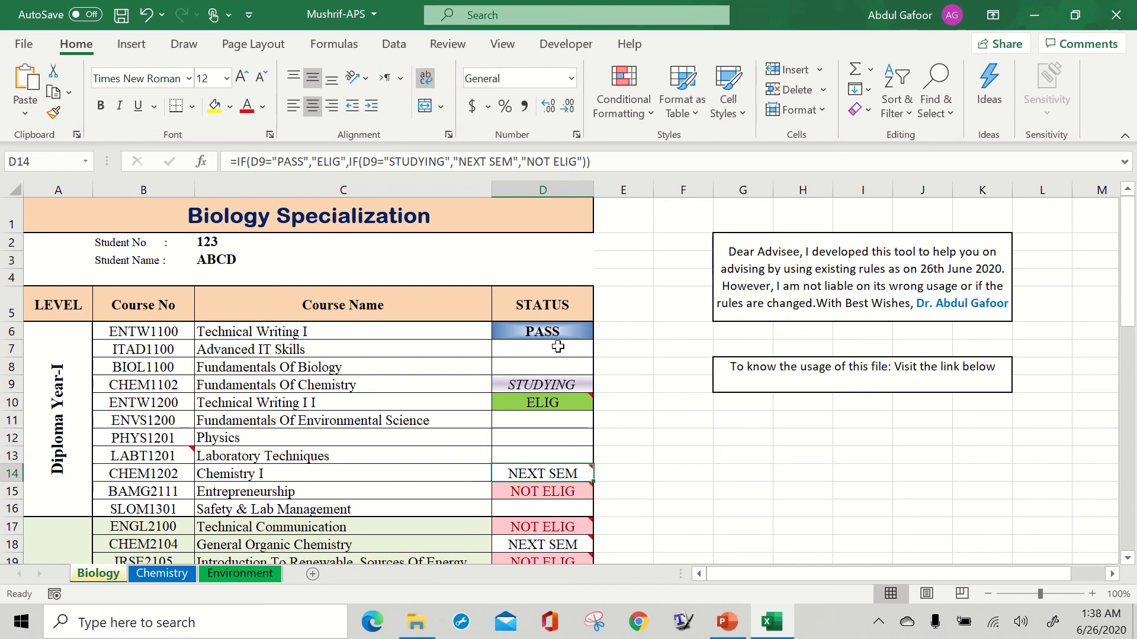
scroll(531, 402, down, 5)
scroll(531, 402, down, 2)
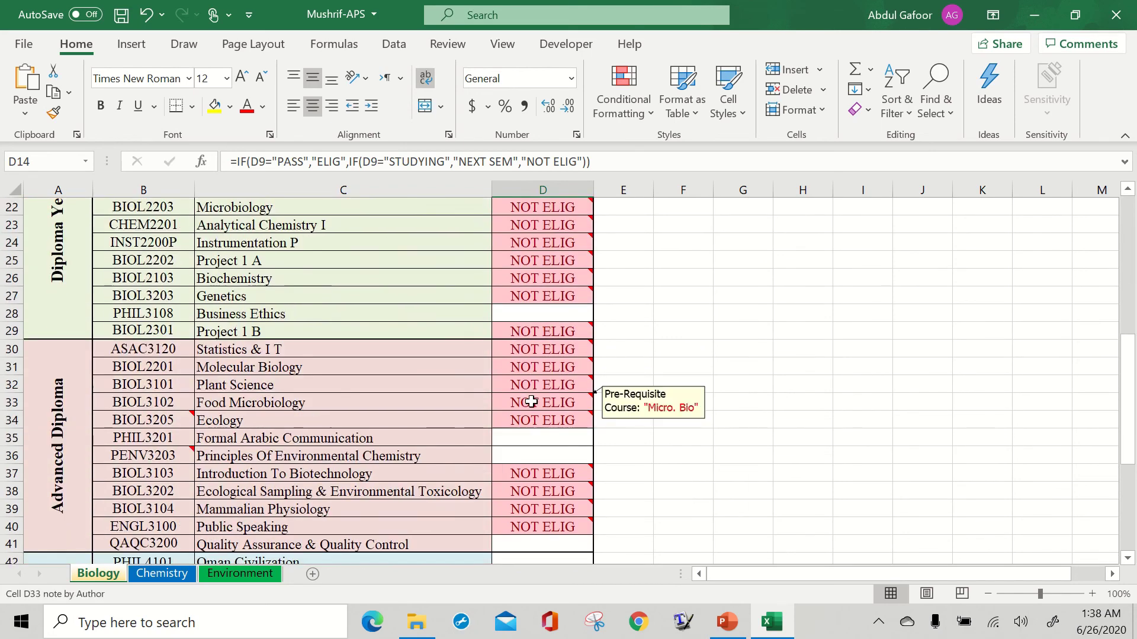
scroll(531, 402, up, 7)
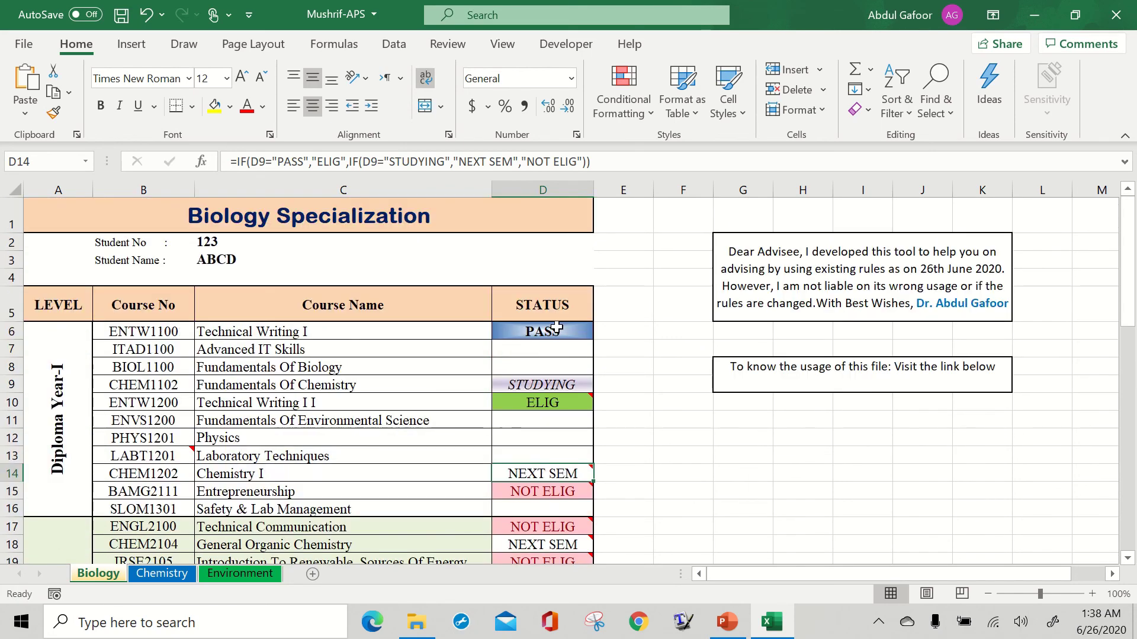
click(549, 335)
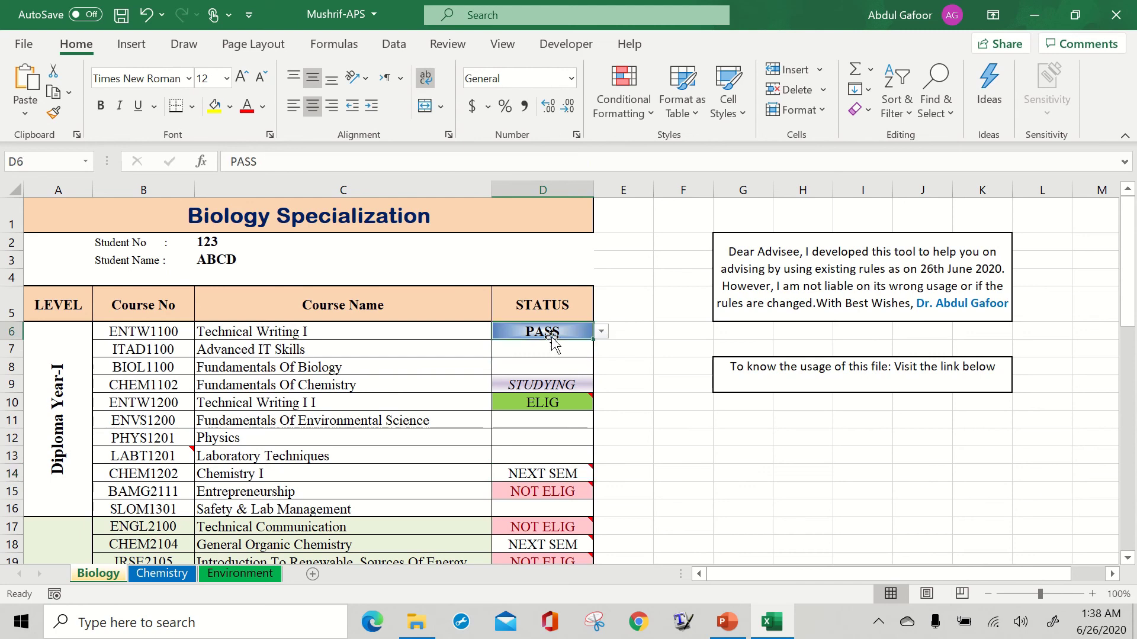
key(Delete)
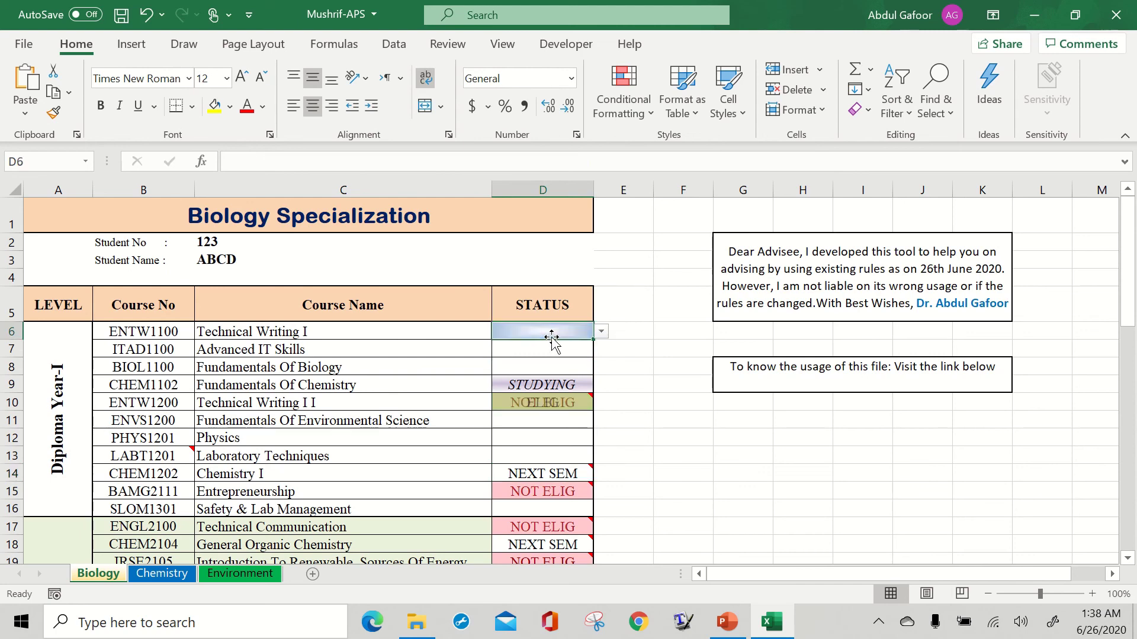
click(534, 382)
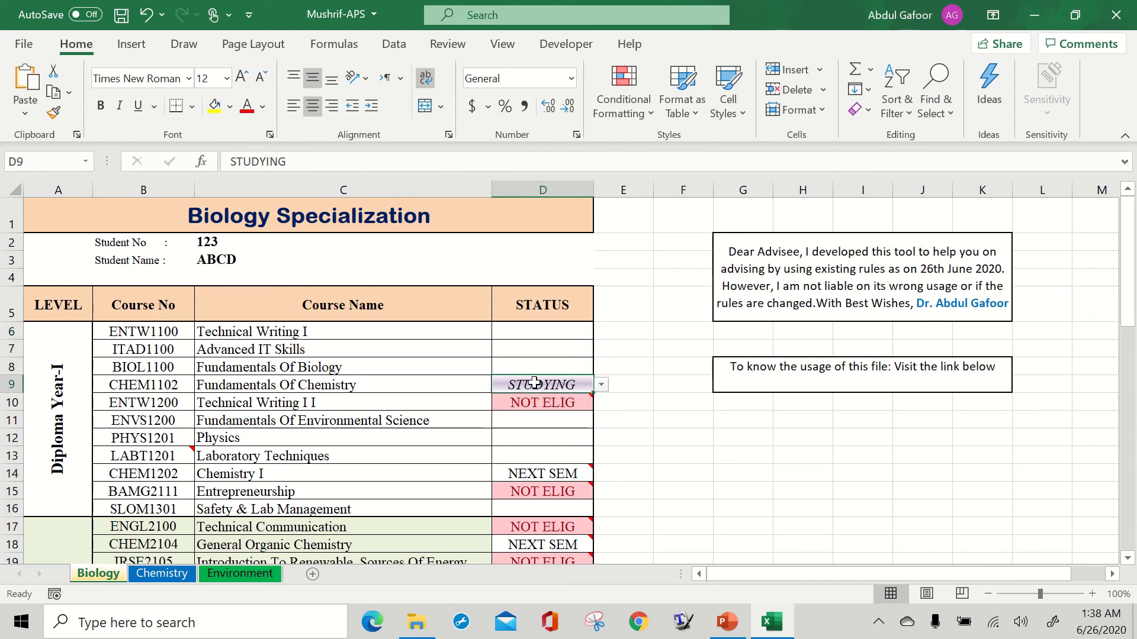
key(Delete)
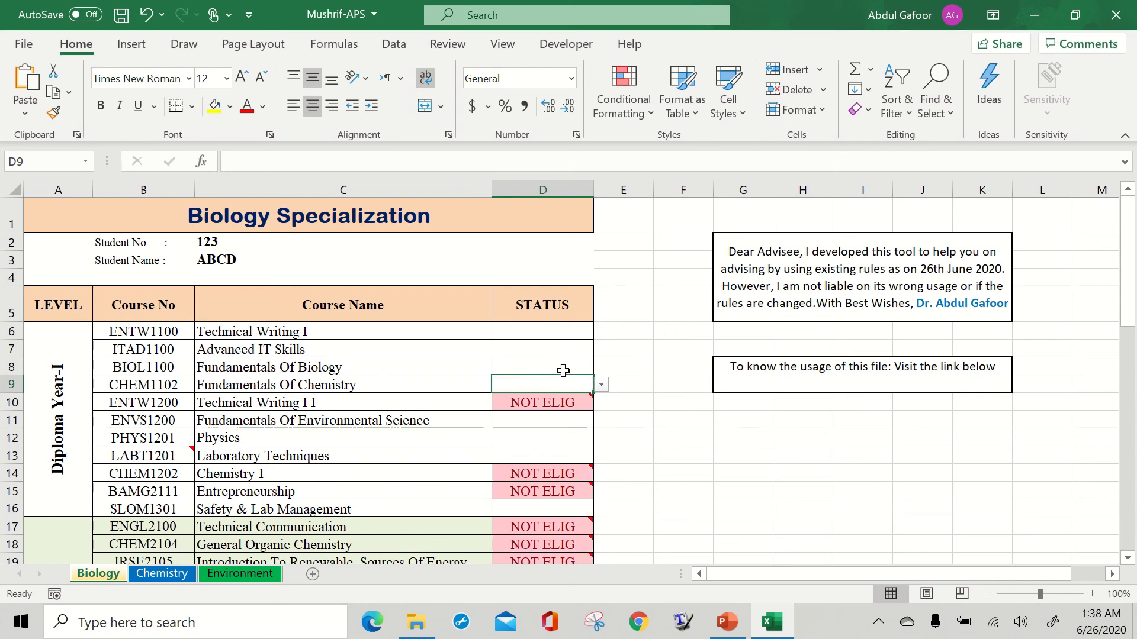
Set the statuses of Technical Writing I and Advanced IT Skills to STUDYING
click(557, 334)
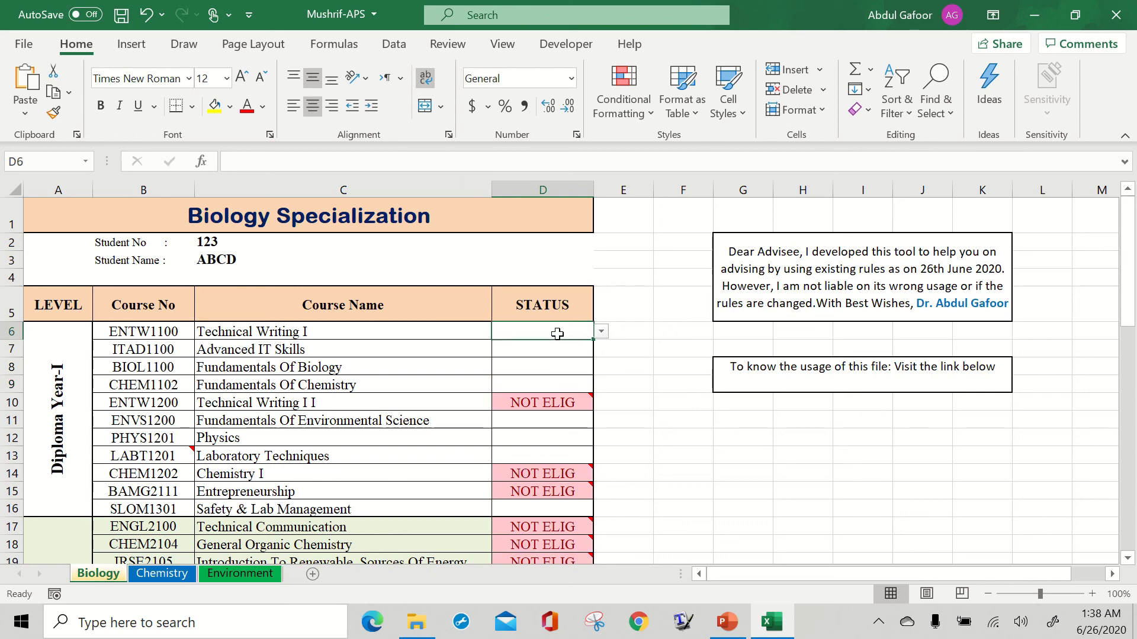
click(601, 332)
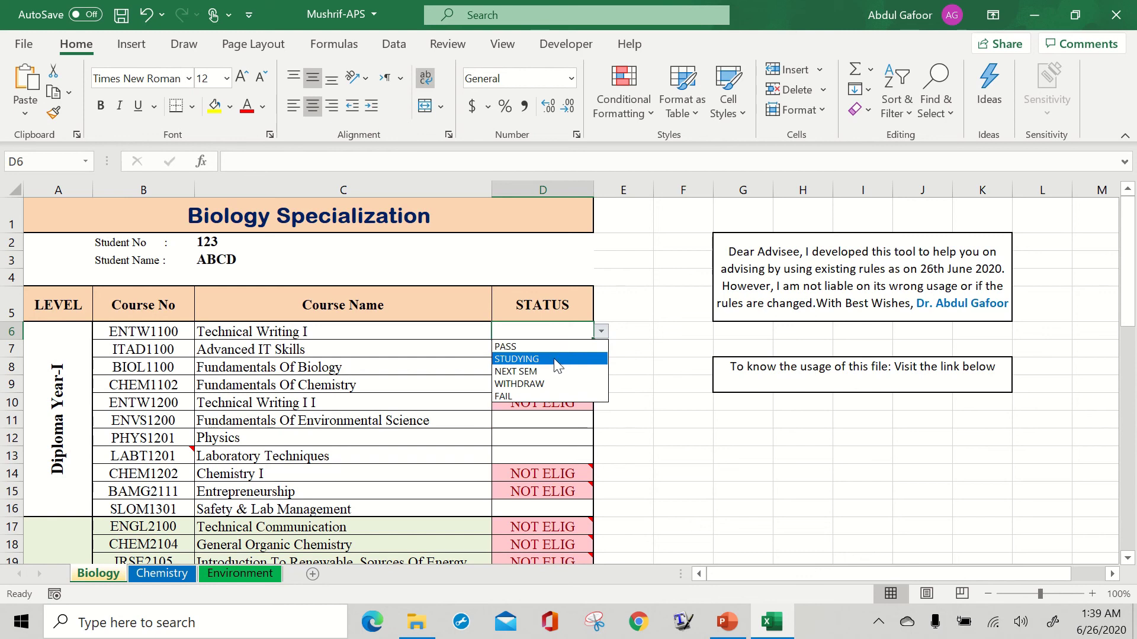
key(Escape)
click(550, 365)
click(551, 350)
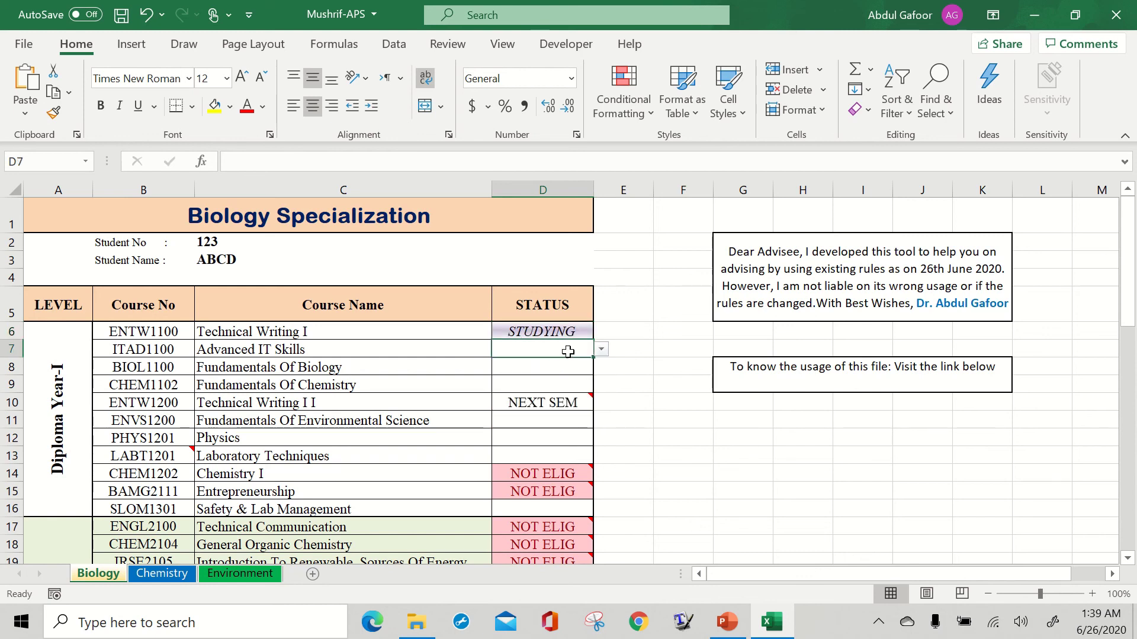
click(601, 349)
click(564, 376)
Set the statuses of Fundamentals Of Biology and Fundamentals Of Chemistry to STUDYING
click(564, 373)
click(601, 367)
click(557, 395)
click(556, 385)
click(602, 385)
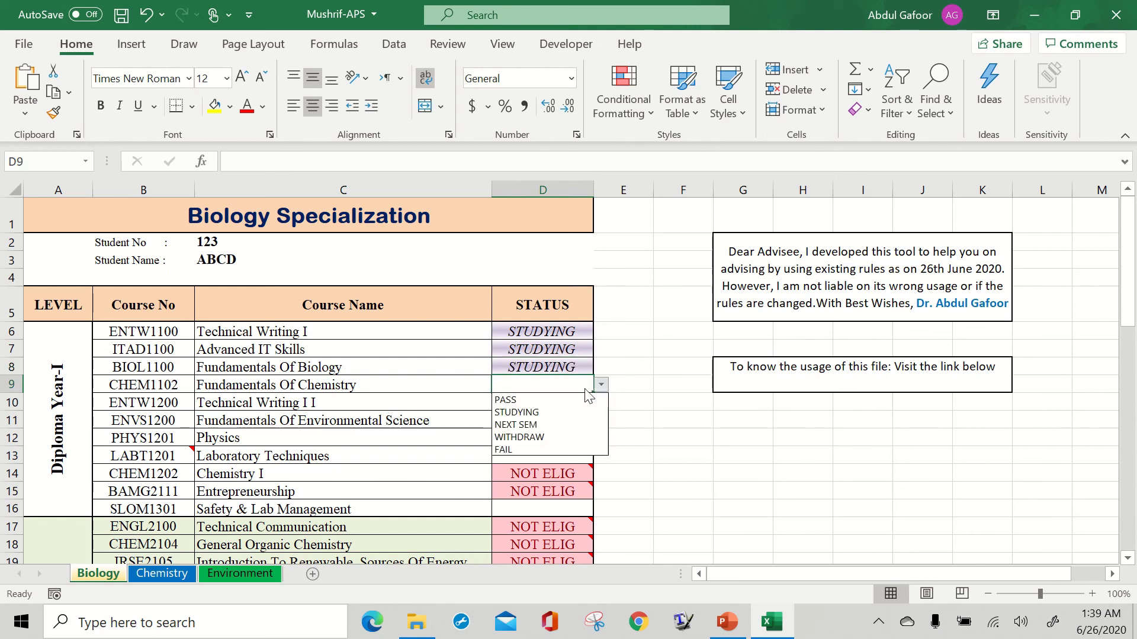
click(556, 411)
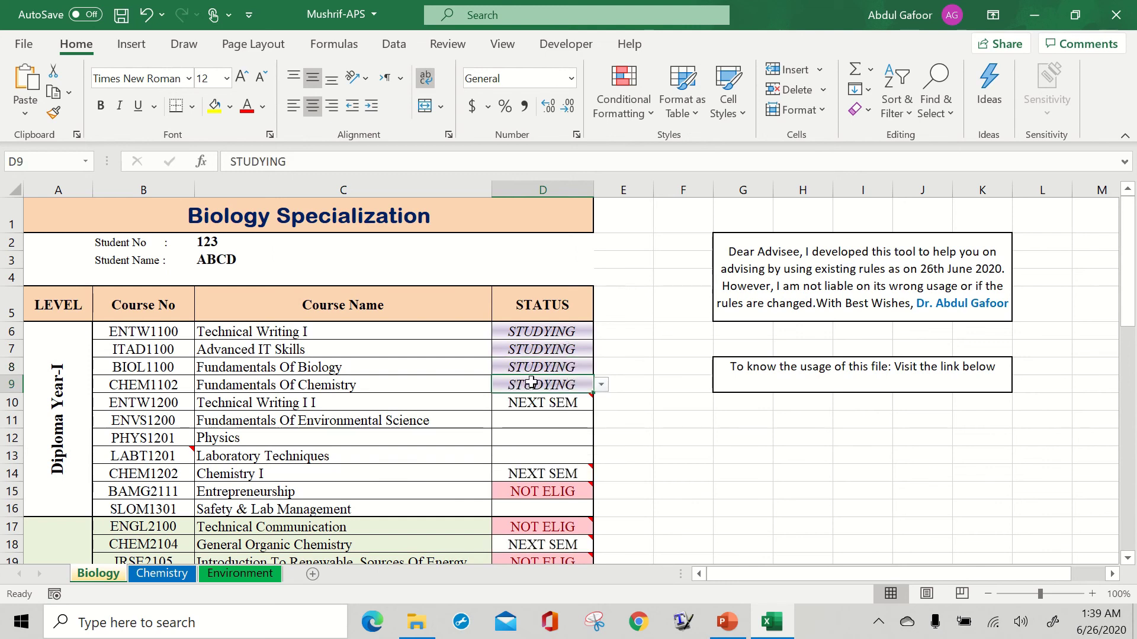
Set the status of Fundamentals Of Environmental Science to STUDYING, leaving the Technical Writing II formula alone
click(517, 399)
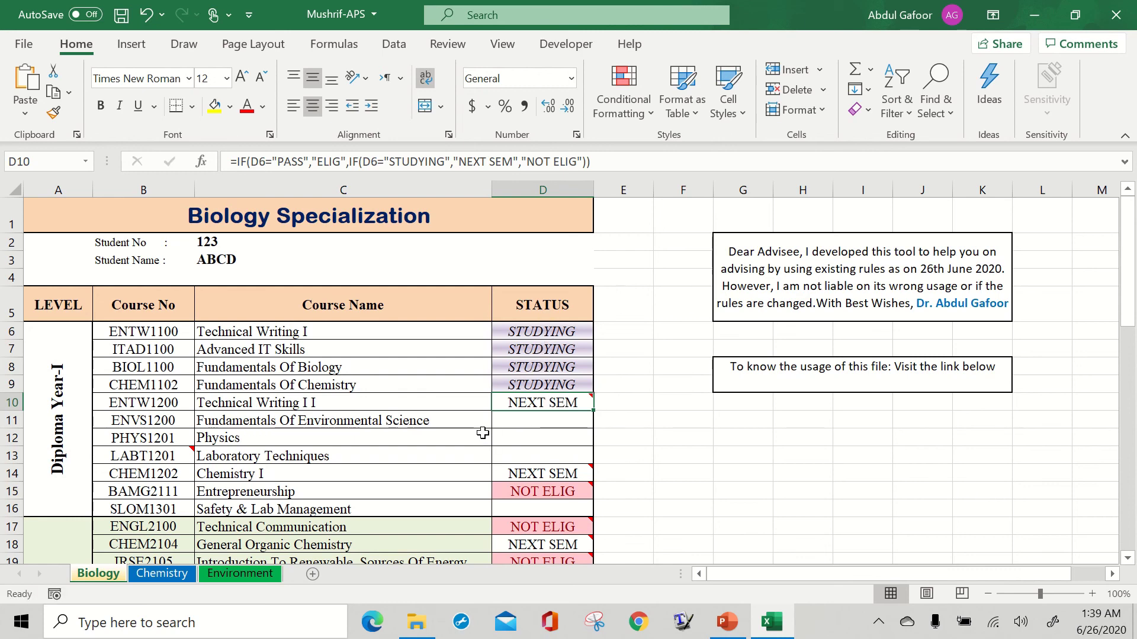
click(519, 420)
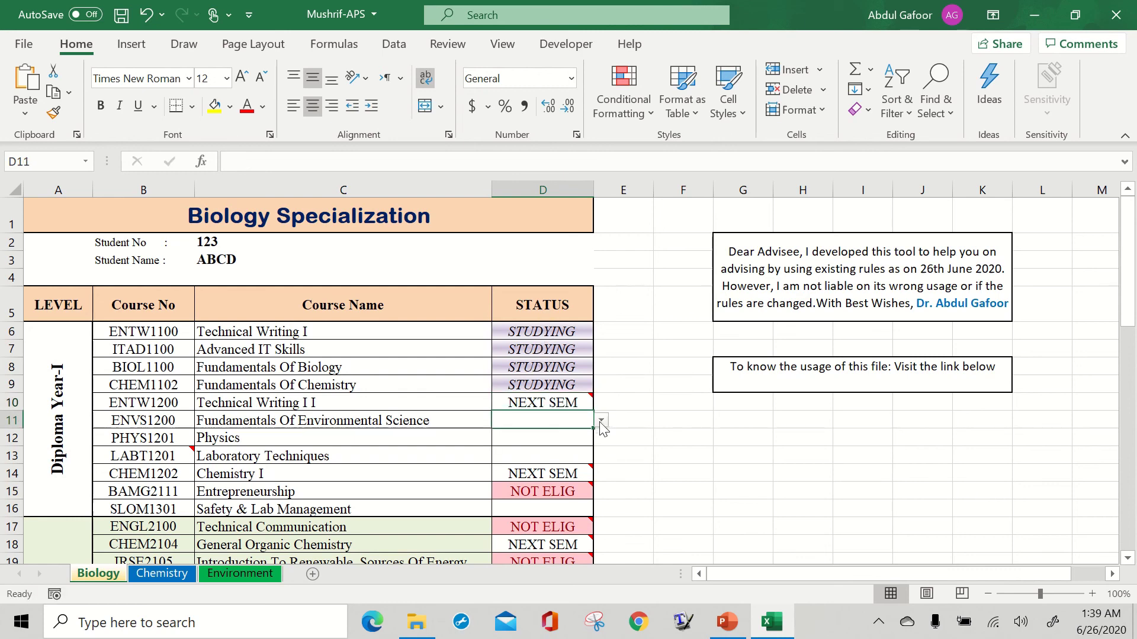
click(601, 421)
click(543, 444)
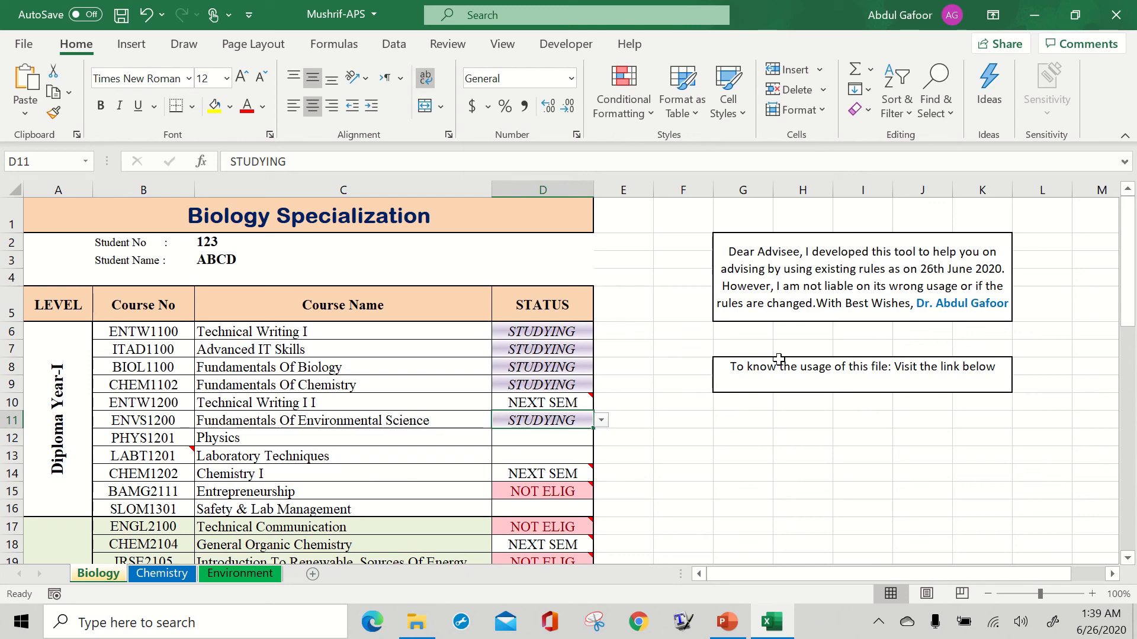
Switch to the PowerPoint presentation and read slide 2 on updating the file three times in a semester
click(727, 622)
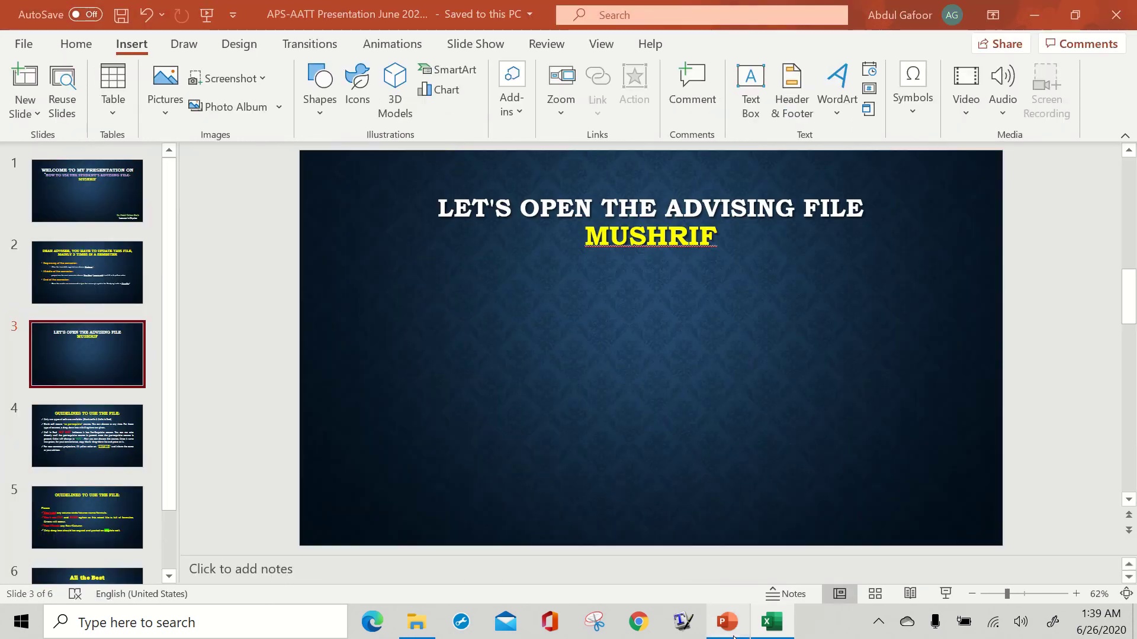
click(57, 284)
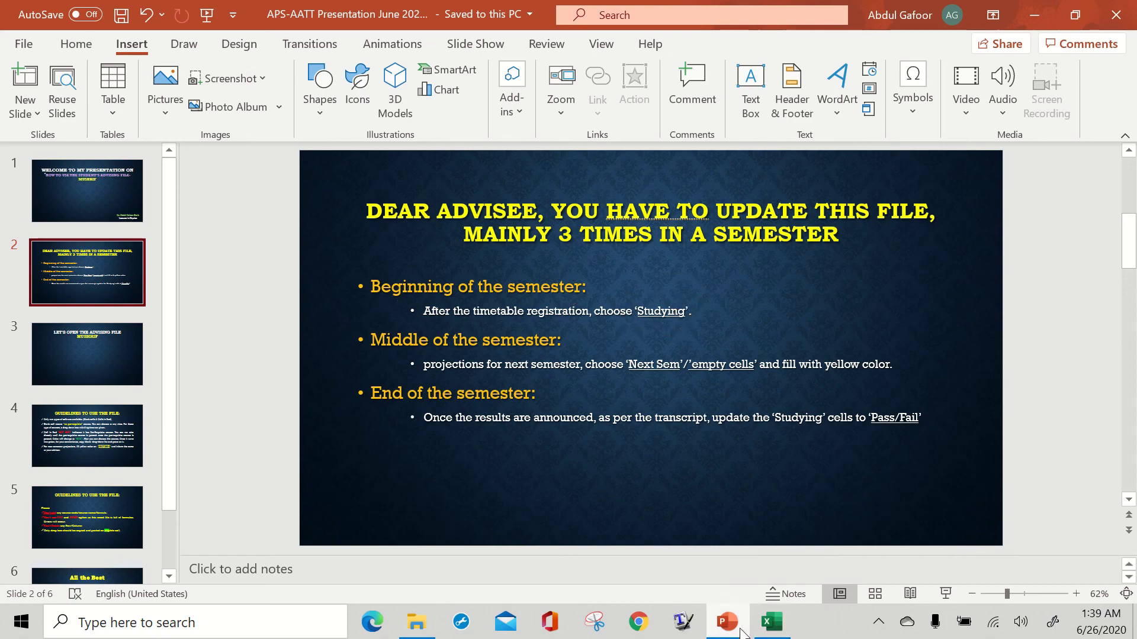
Return to the Excel workbook and fill the status cell of Technical Writing II with yellow
click(767, 618)
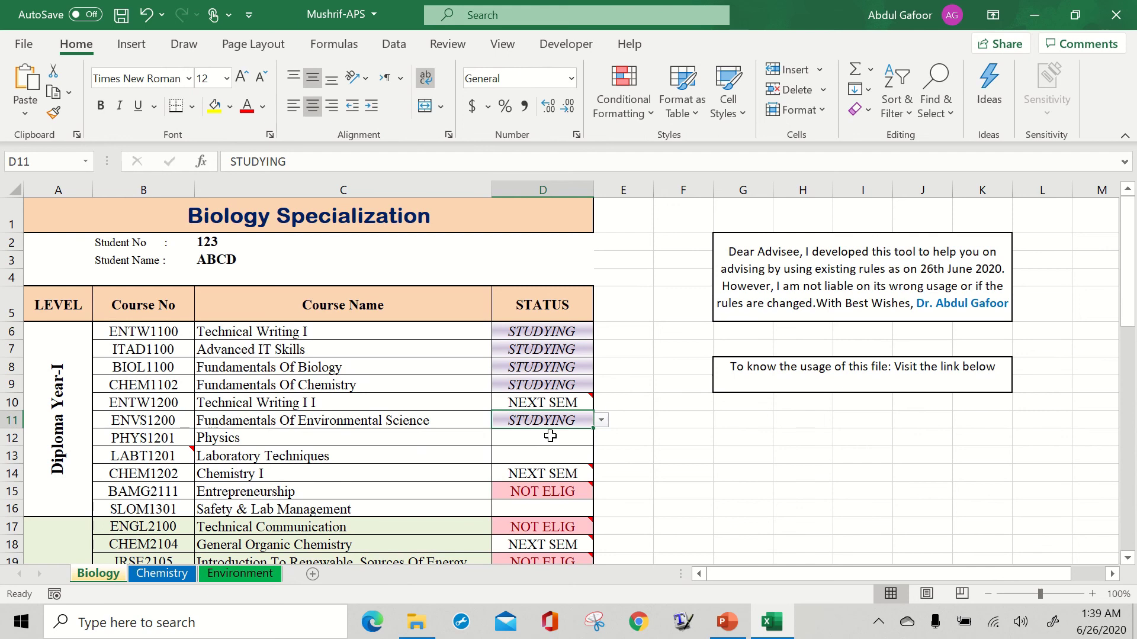
click(549, 404)
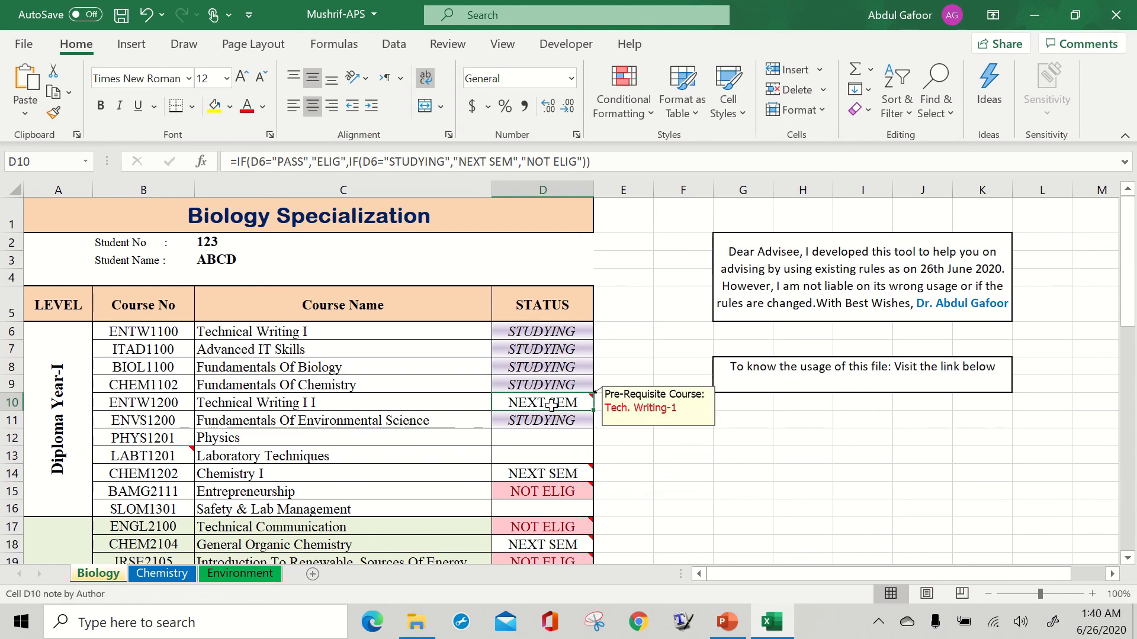
click(217, 112)
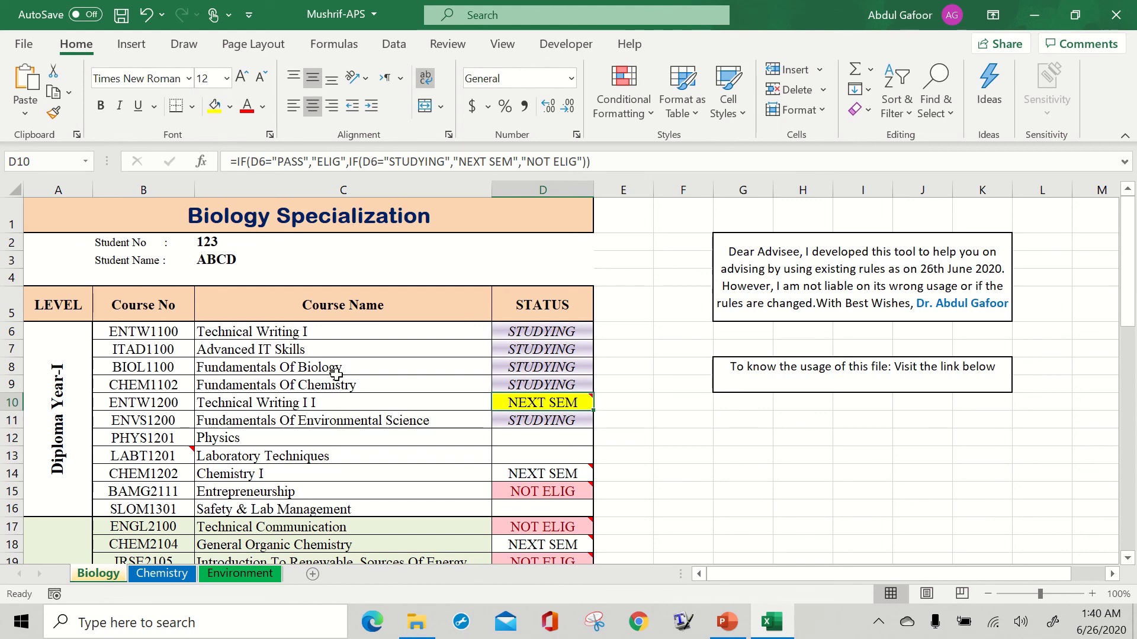
click(346, 438)
click(525, 440)
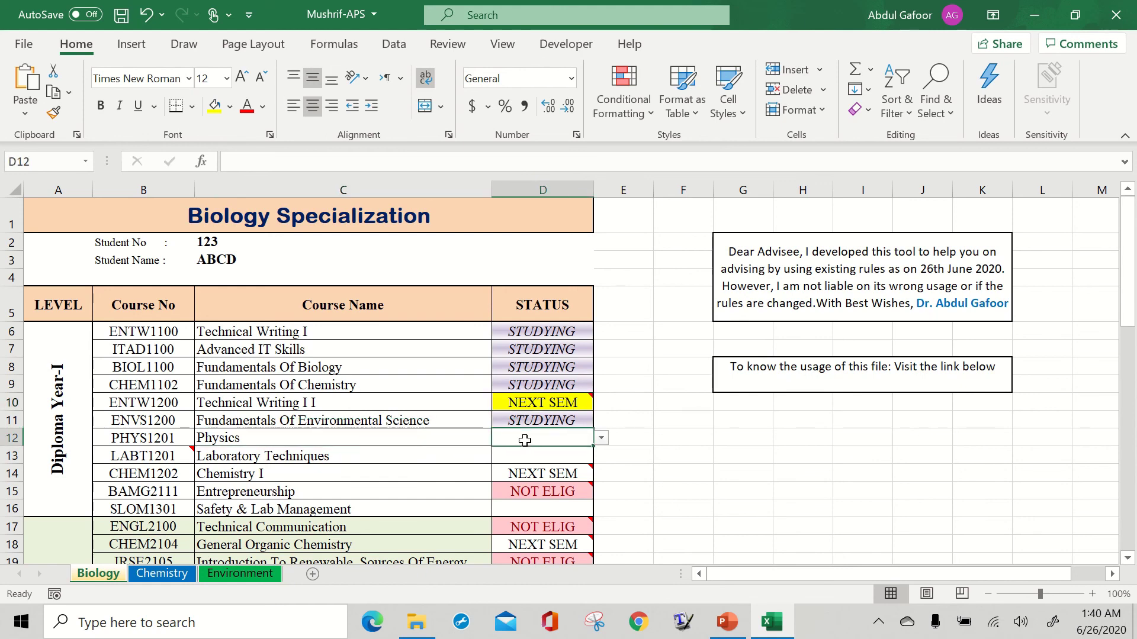
click(601, 439)
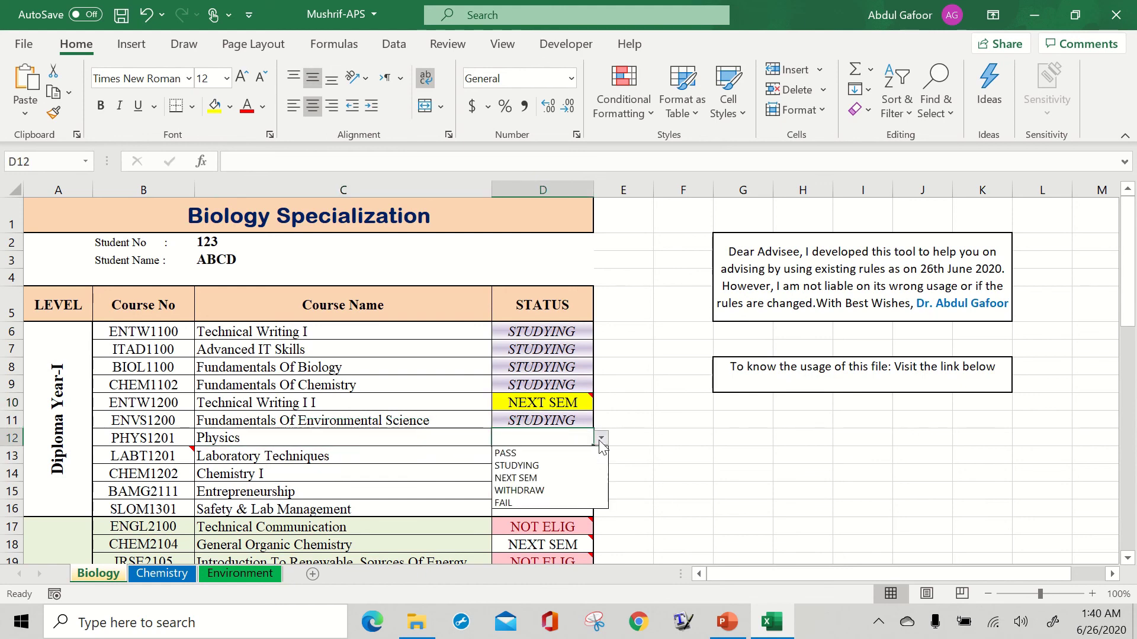
click(525, 447)
click(529, 453)
click(530, 445)
click(530, 452)
click(532, 445)
click(533, 451)
click(538, 438)
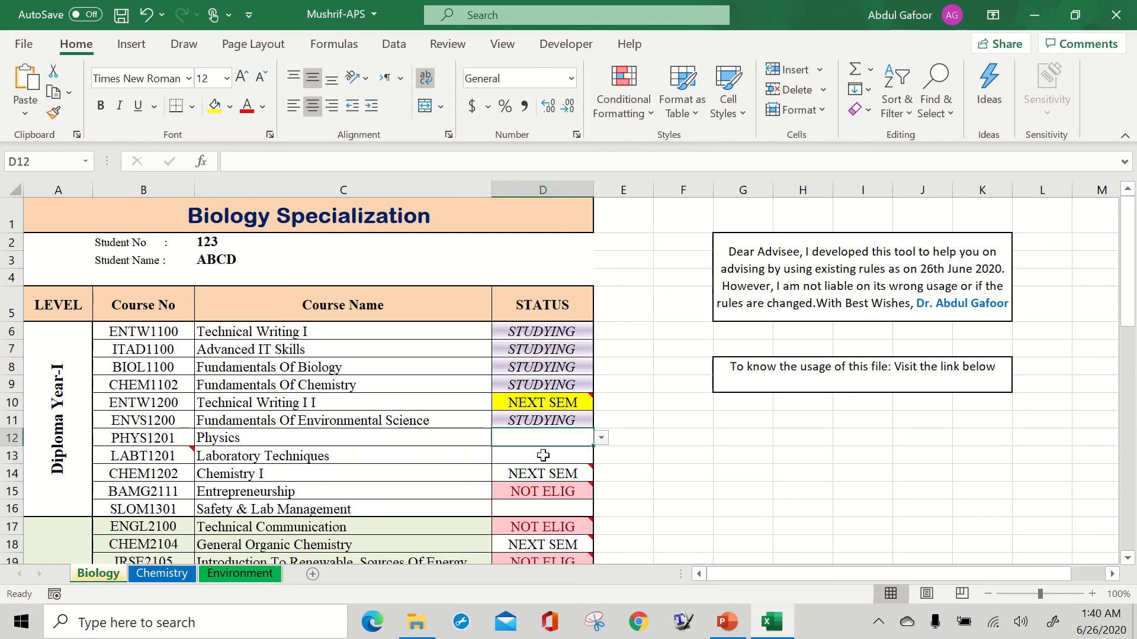
click(545, 493)
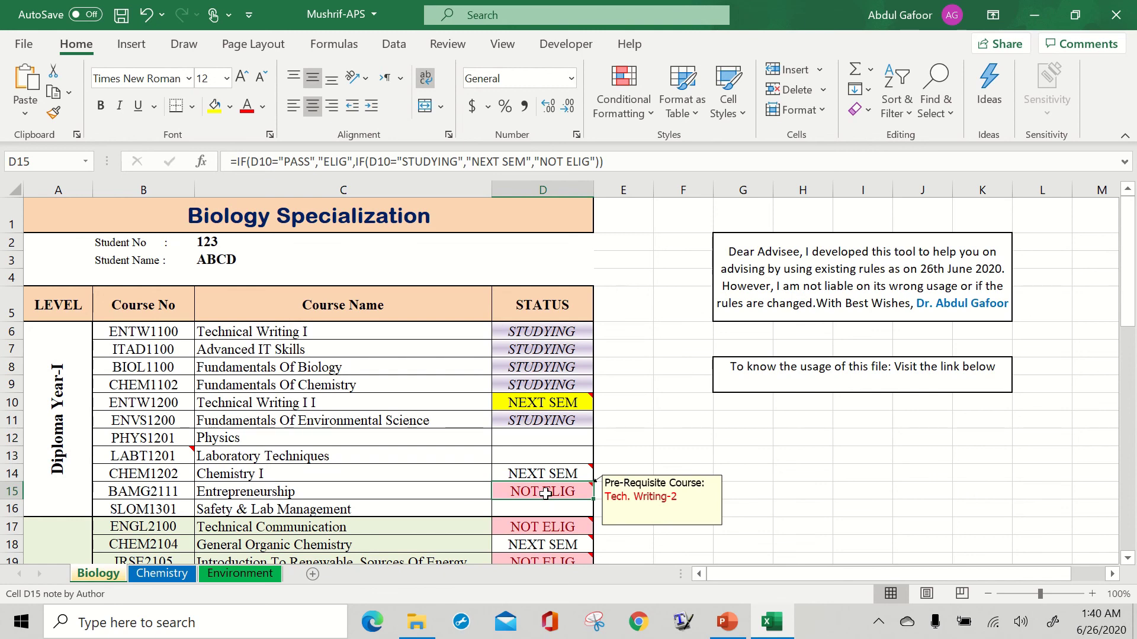
Set the status of Physics to NEXT SEM and fill its cell with yellow
click(540, 438)
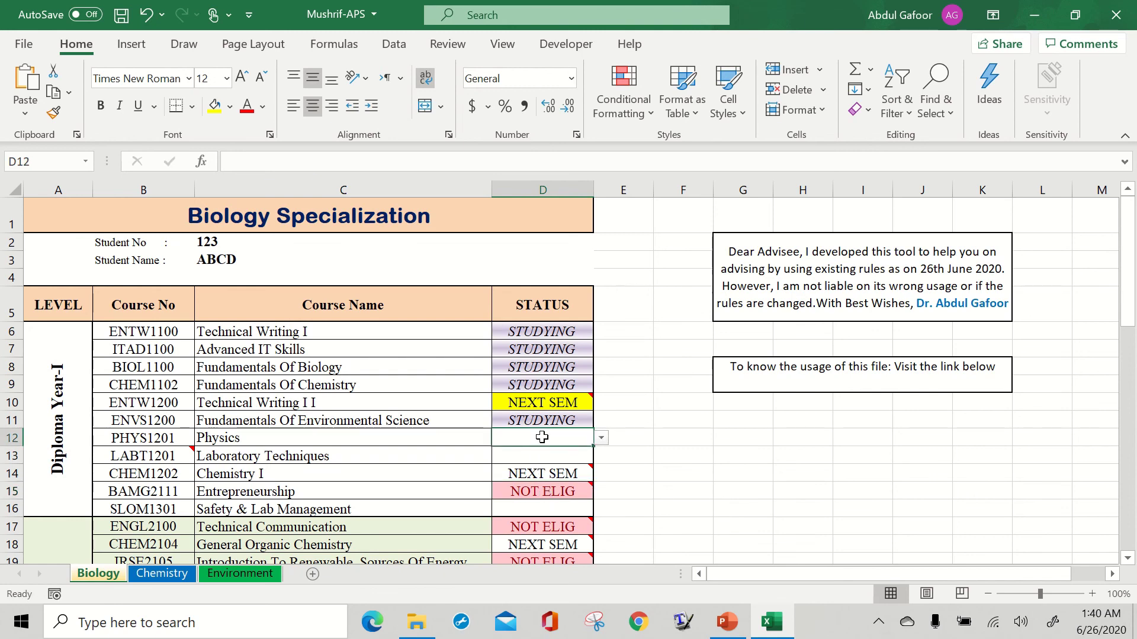
click(601, 438)
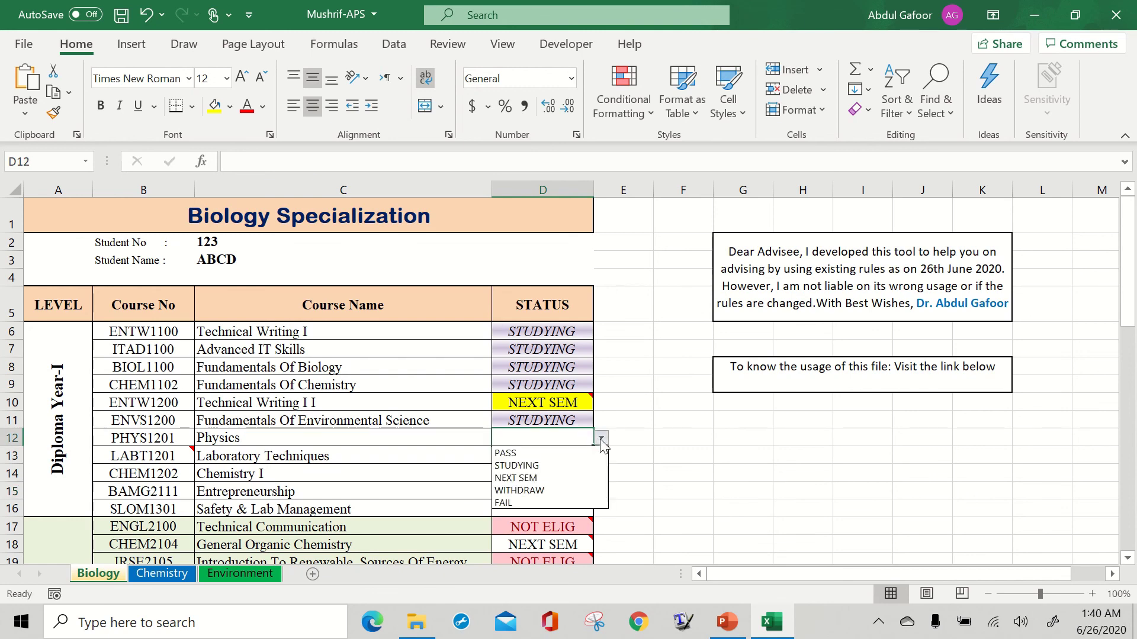
click(543, 478)
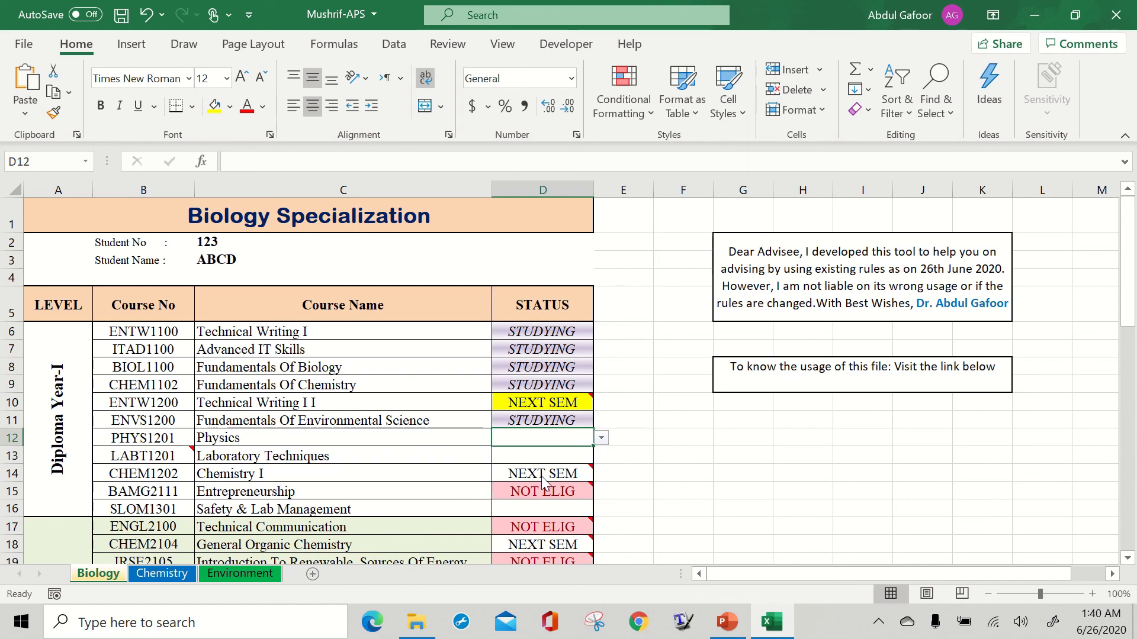
click(214, 107)
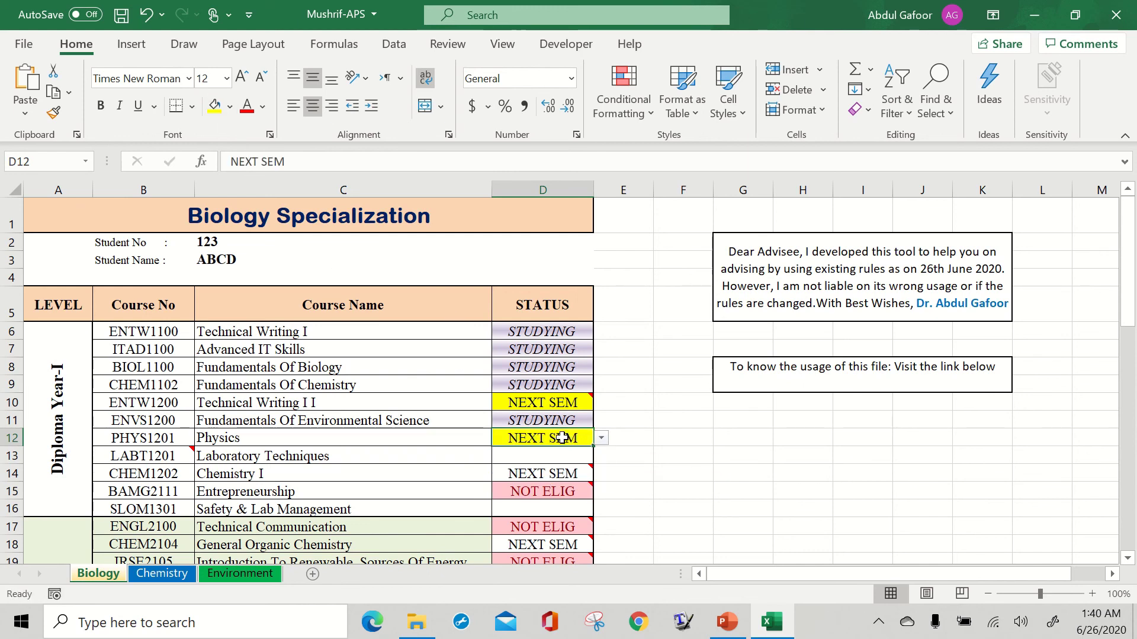
Set the status of Laboratory Techniques to NEXT SEM and fill its cell with yellow
click(511, 457)
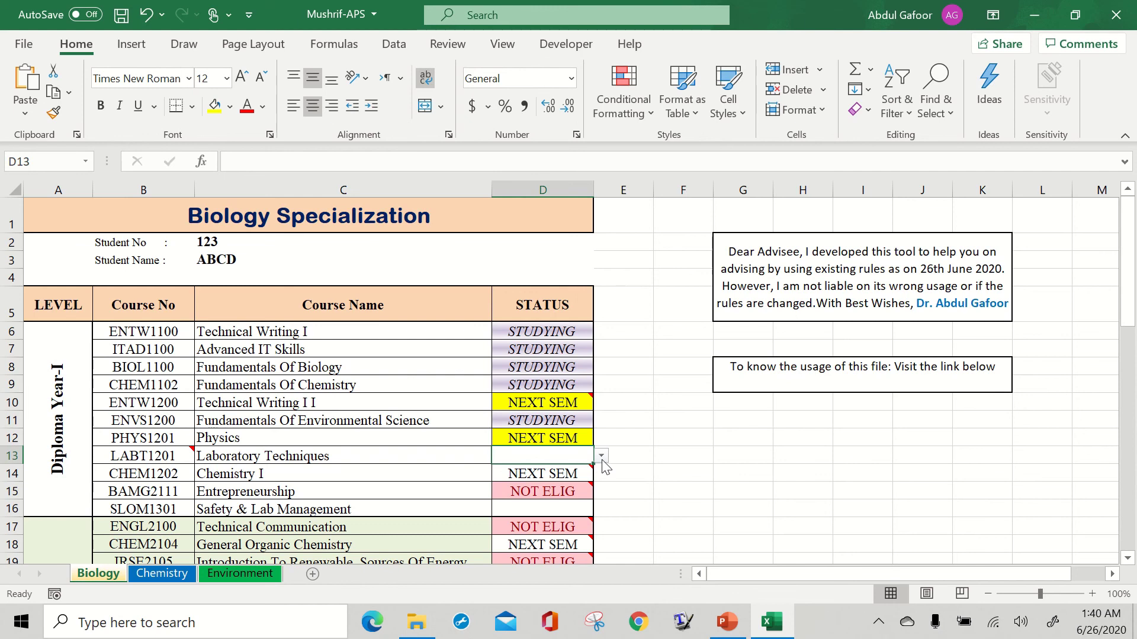
click(601, 456)
click(551, 497)
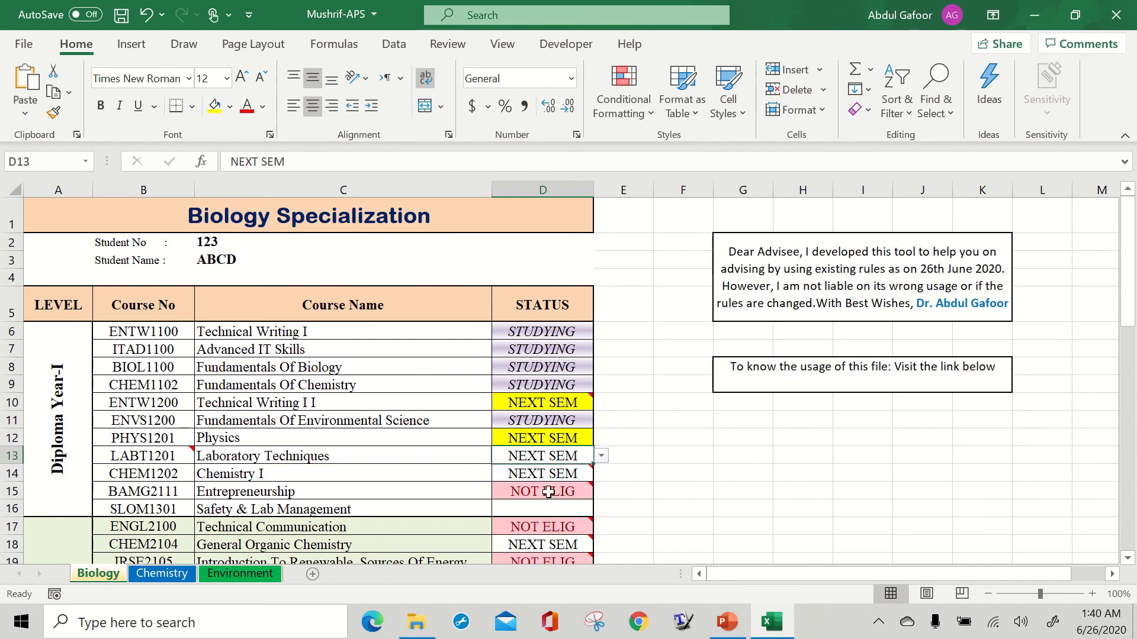
click(209, 105)
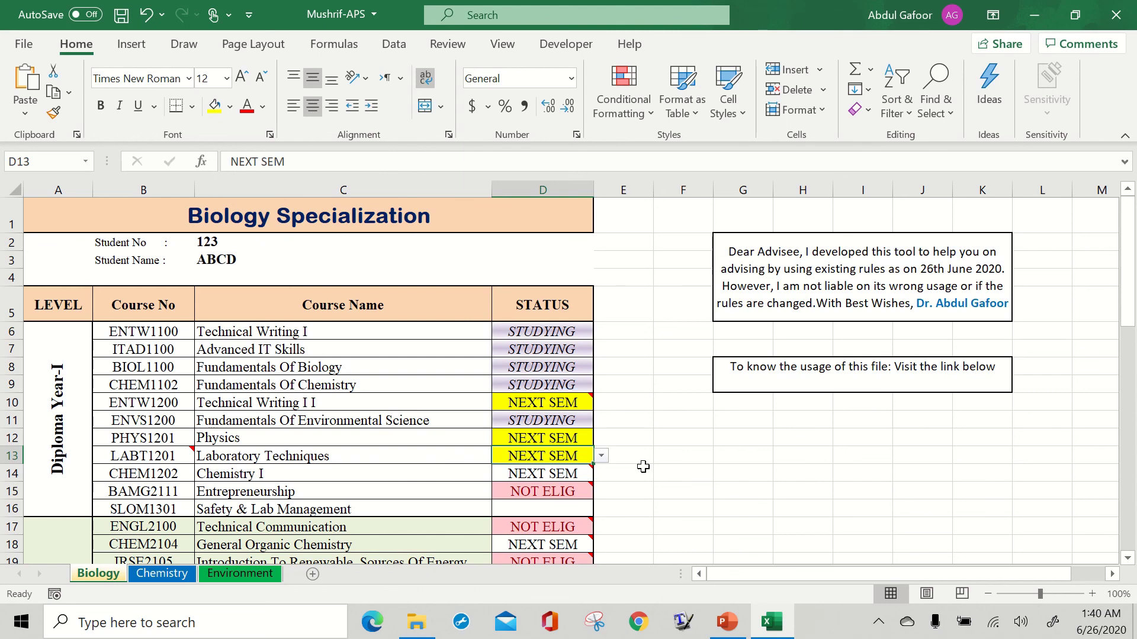
Review the NEXT SEM courses in Diploma Years I and II, comparing unmarked ones with the yellow-filled Technical Writing II, Physics and Laboratory Techniques
scroll(649, 468, down, 1)
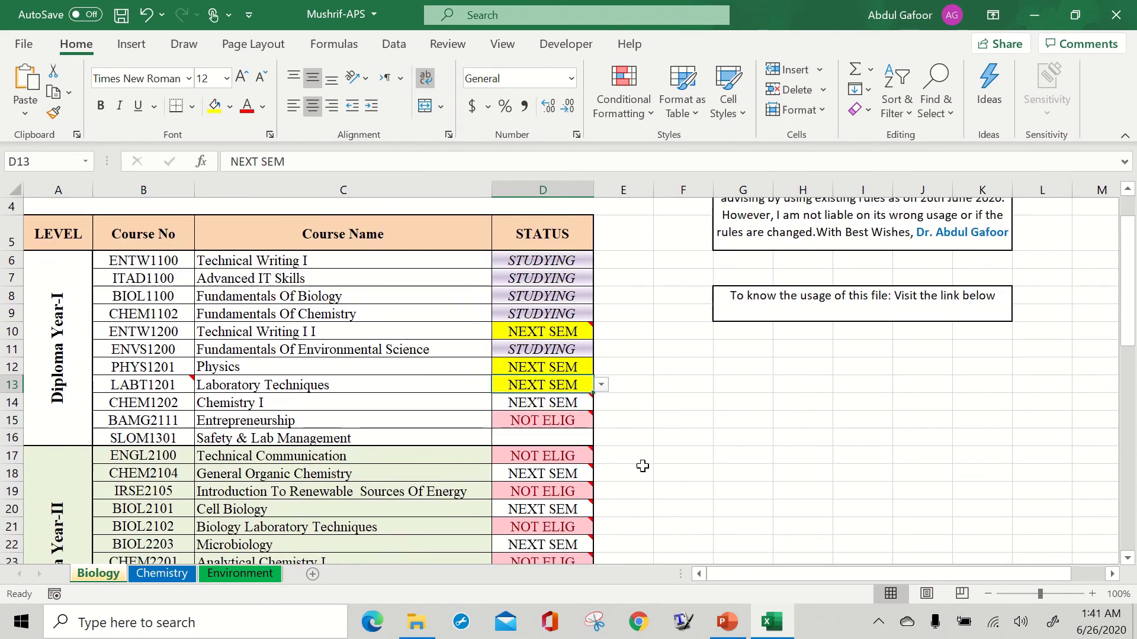
mouse_move(544, 474)
mouse_move(544, 405)
click(536, 404)
click(537, 474)
click(537, 509)
click(537, 542)
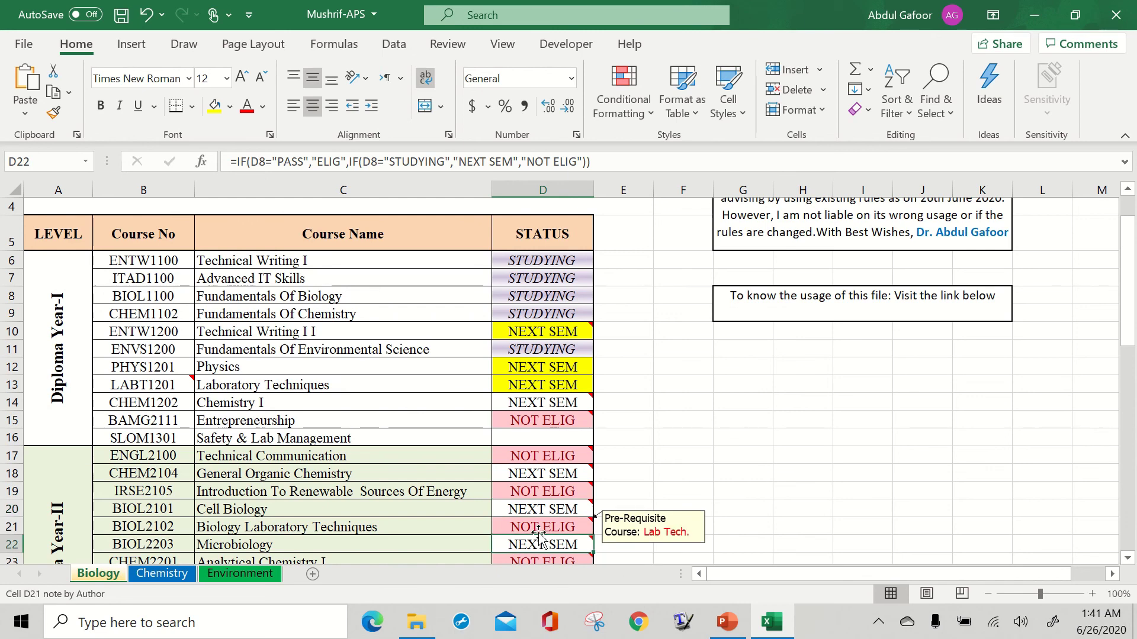
click(540, 478)
click(546, 506)
click(553, 541)
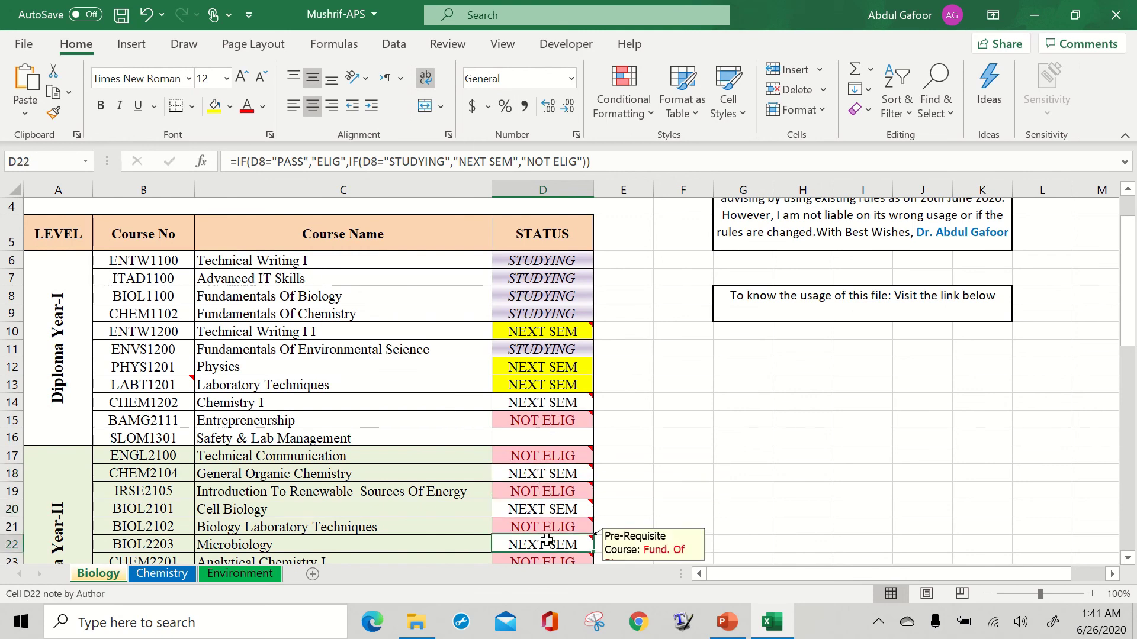
click(562, 330)
click(556, 368)
click(554, 385)
scroll(530, 486, up, 2)
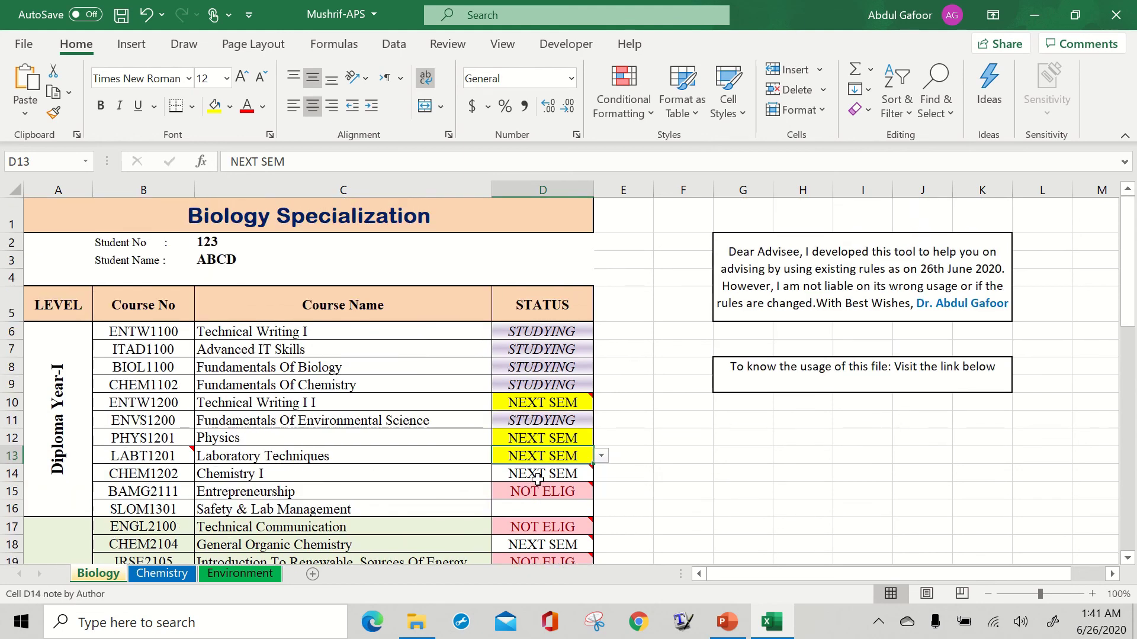
Fill the Chemistry I status cell with yellow, and set Safety & Lab Management to NEXT SEM with the same yellow fill
click(534, 474)
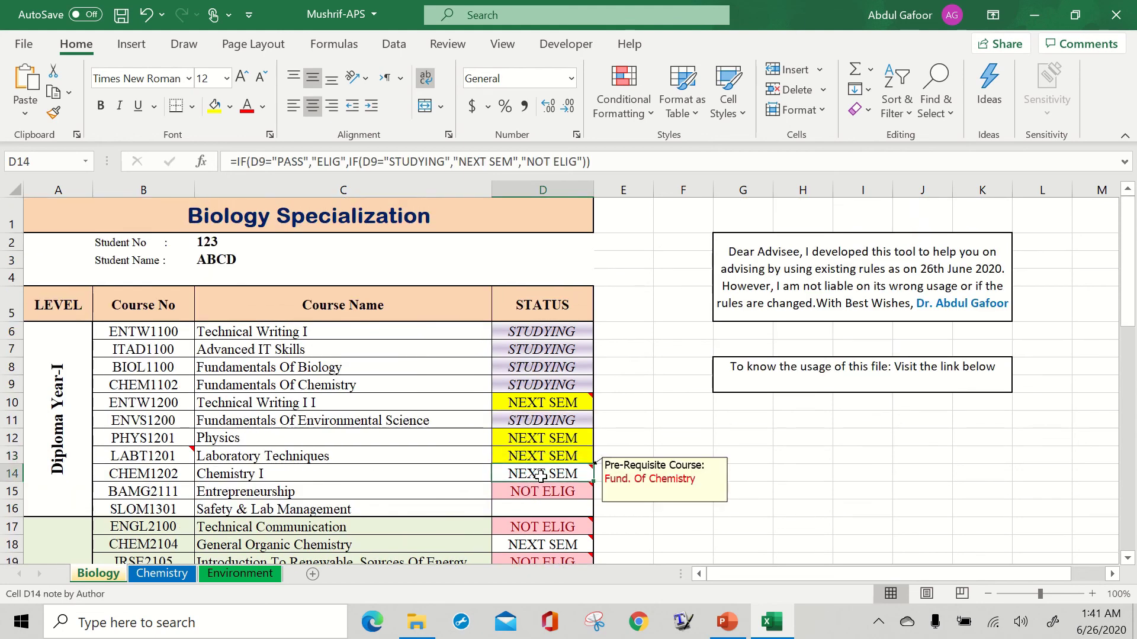
click(216, 104)
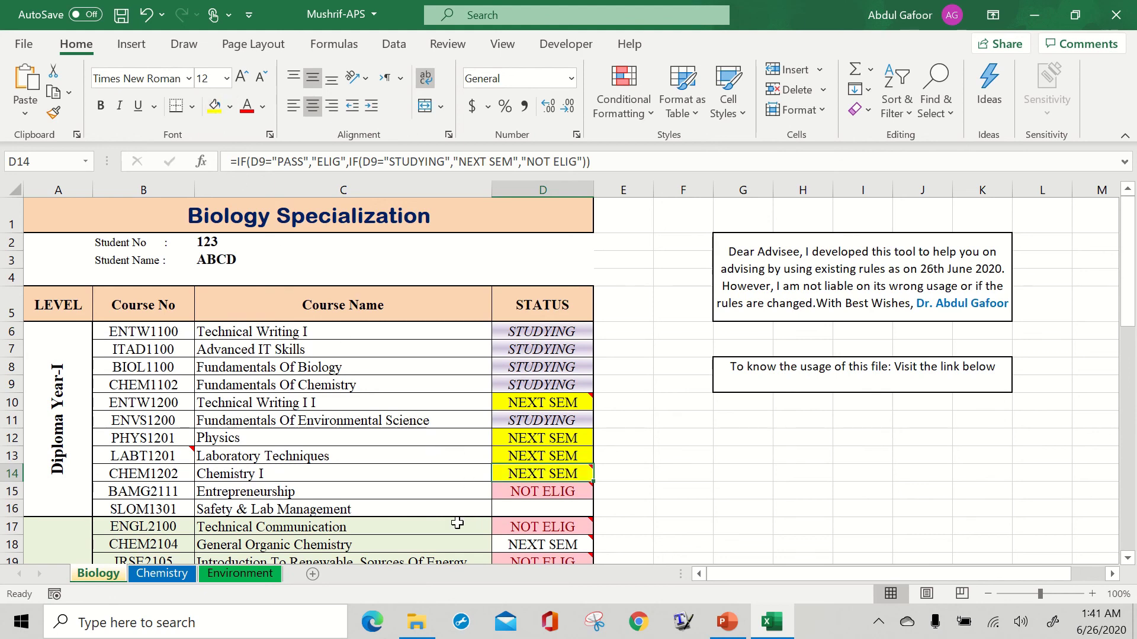
click(521, 511)
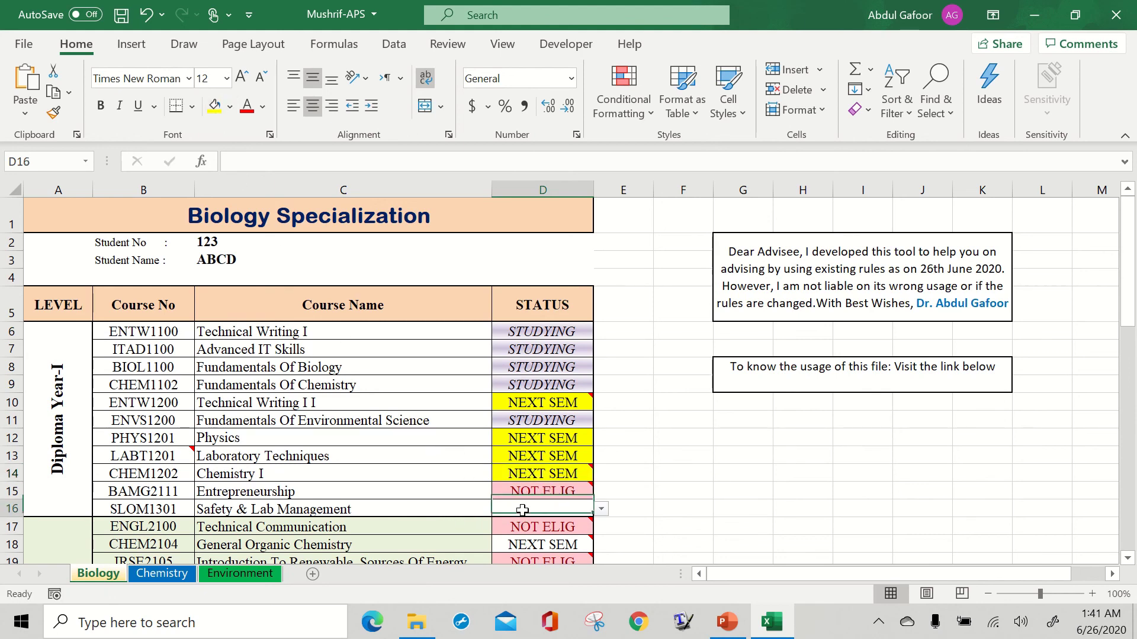
click(600, 509)
click(557, 536)
click(600, 509)
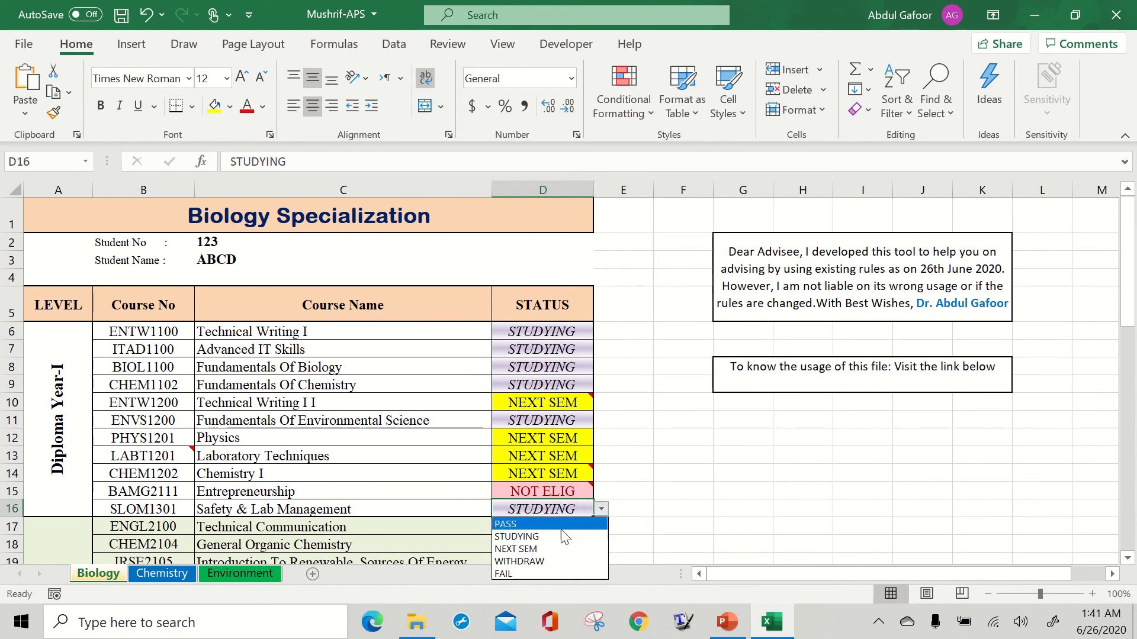
click(546, 546)
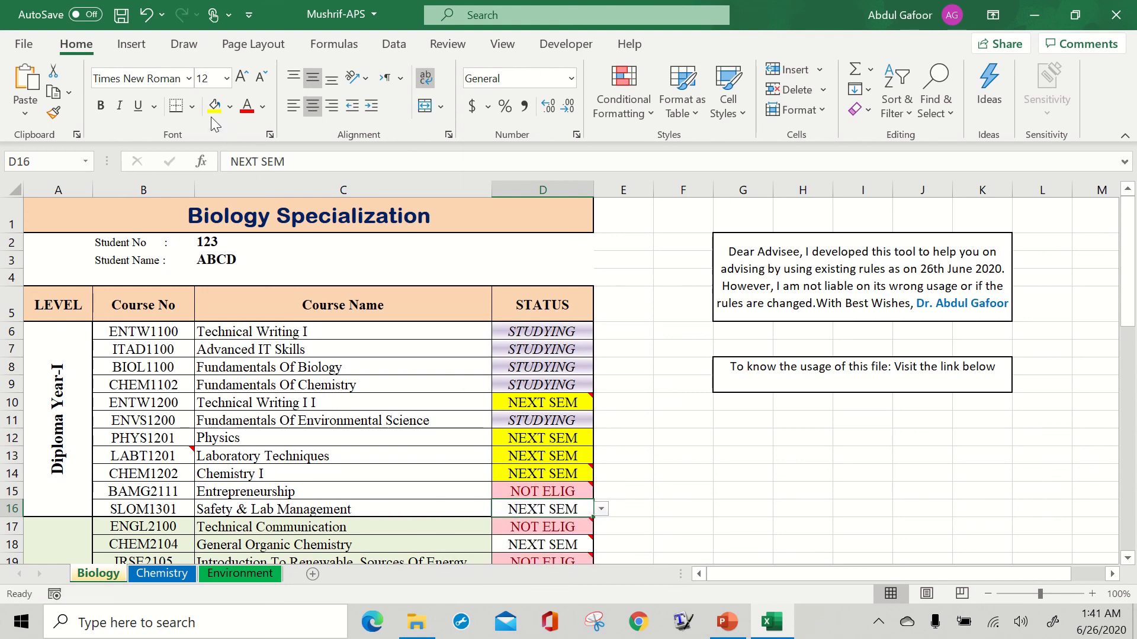
Review the yellow-filled projections for Technical Writing II, Physics, Laboratory Techniques, Chemistry I and Safety & Lab Management, then the Diploma Year-II statuses
click(573, 403)
click(571, 438)
click(573, 456)
click(576, 473)
click(574, 509)
scroll(657, 453, down, 3)
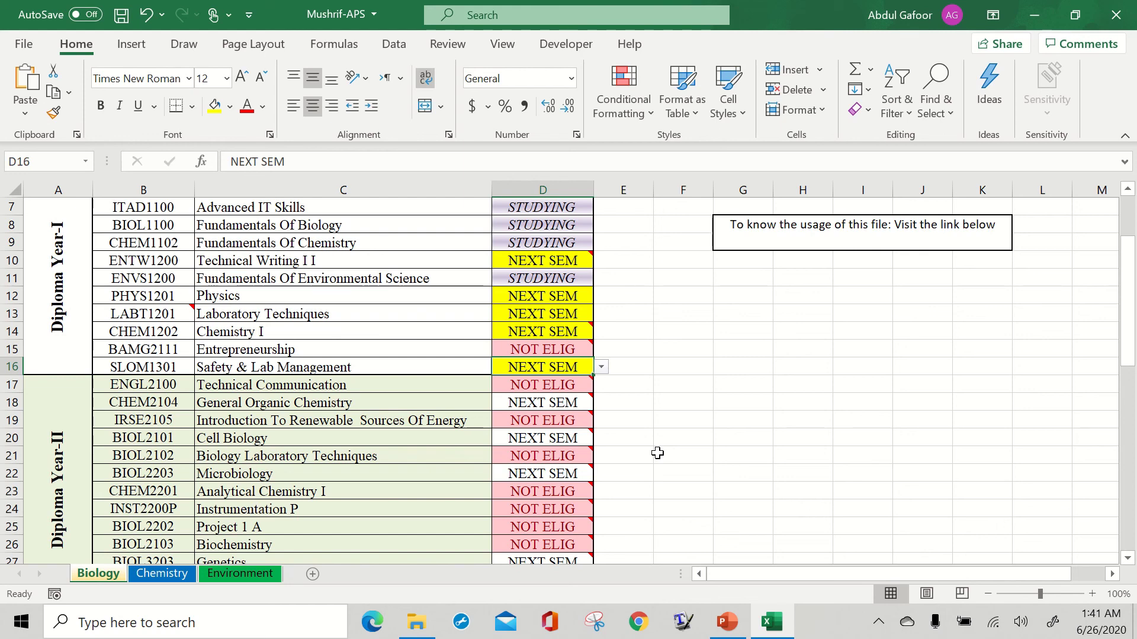
Switch to the PowerPoint presentation, read the middle and end of semester guidance on slide 2, and return to the Excel workbook
click(728, 632)
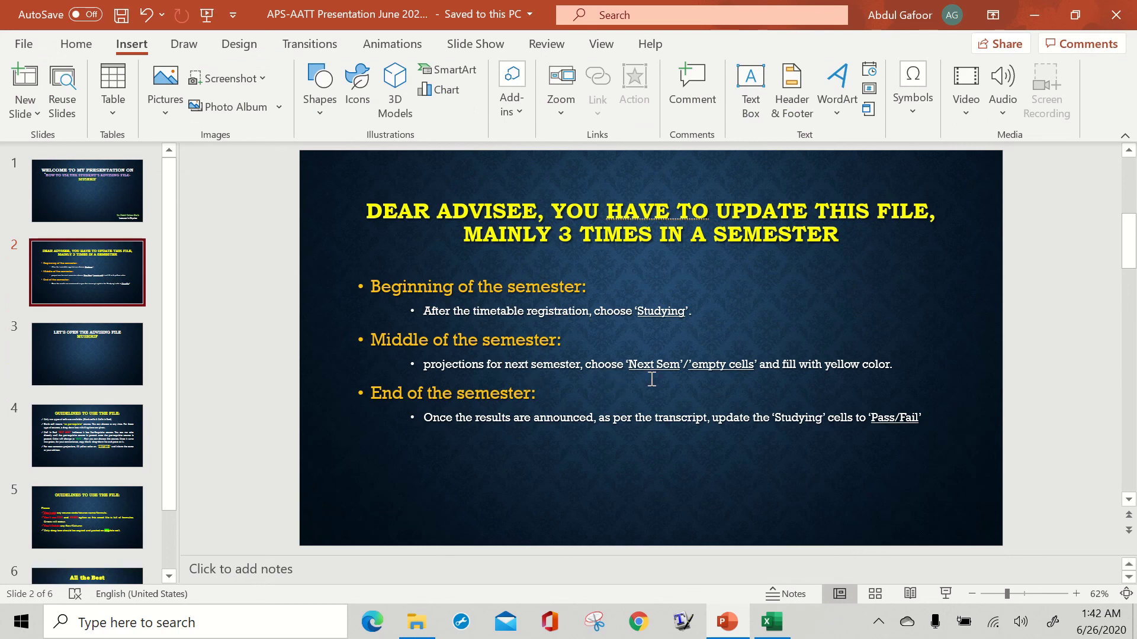
drag(629, 363, 681, 364)
click(642, 386)
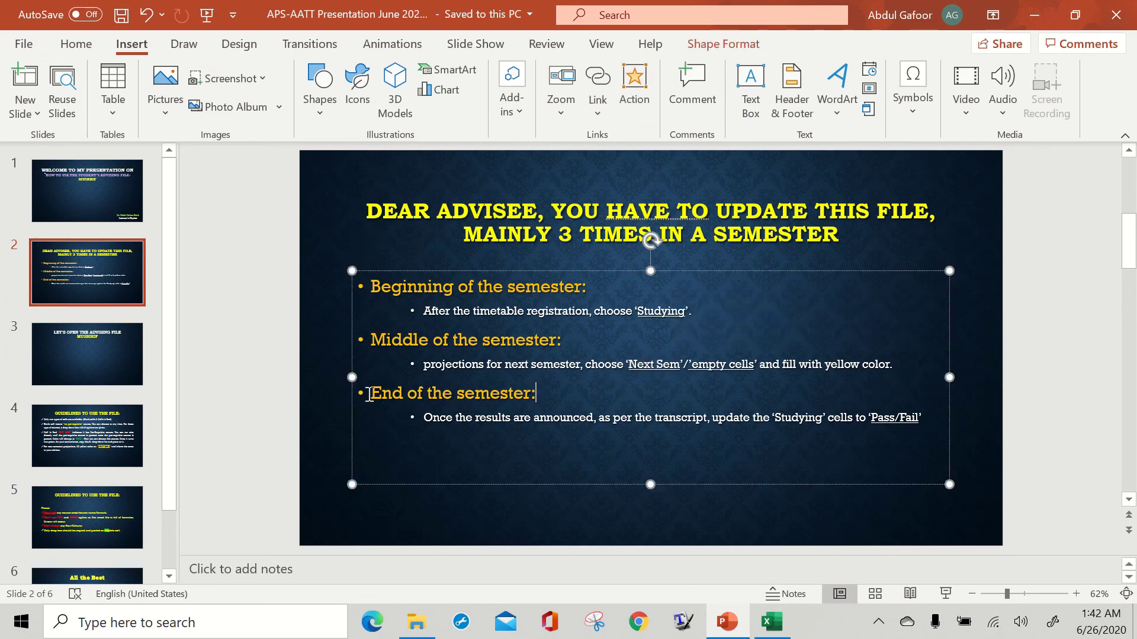
drag(369, 394, 536, 394)
click(493, 449)
click(779, 624)
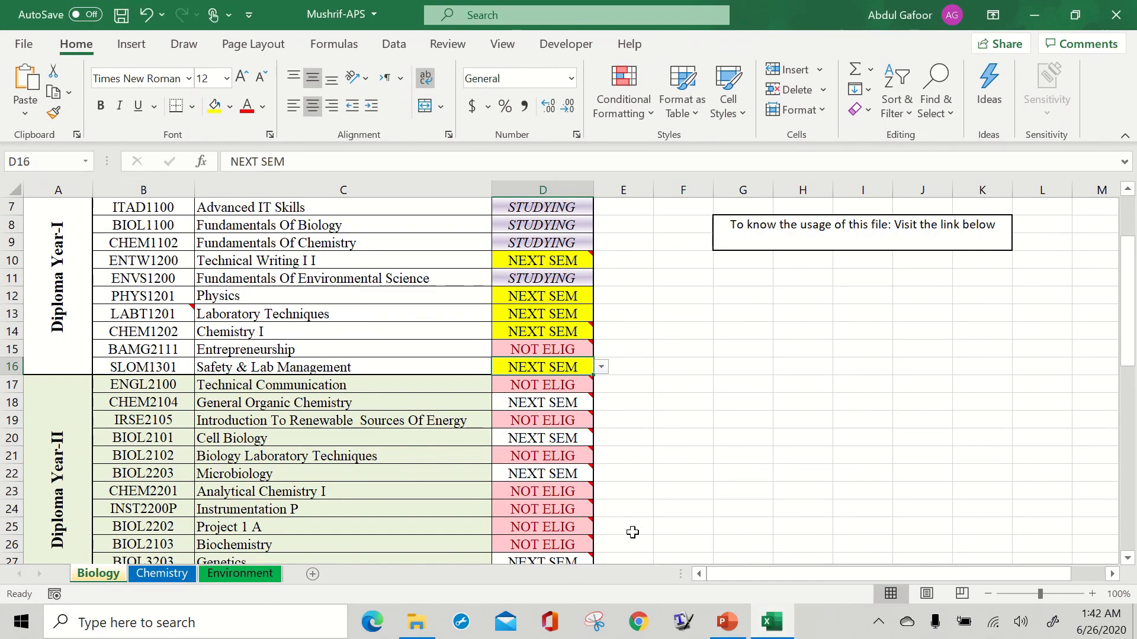
Set the status of Technical Writing I, Advanced IT Skills and Fundamentals Of Biology to PASS
scroll(632, 532, up, 2)
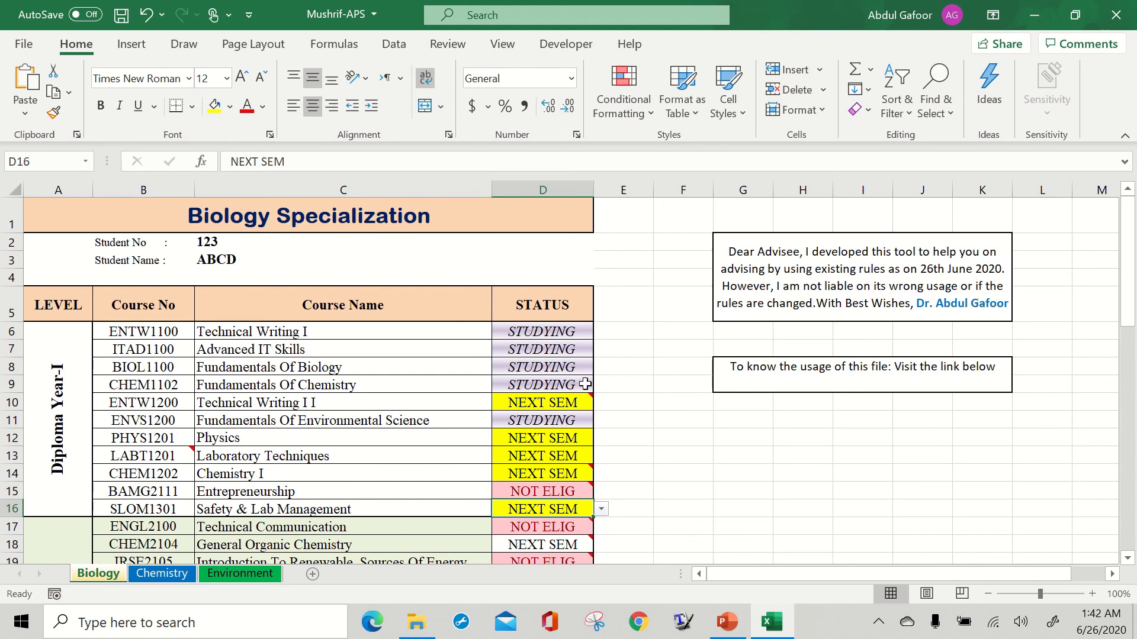
click(554, 332)
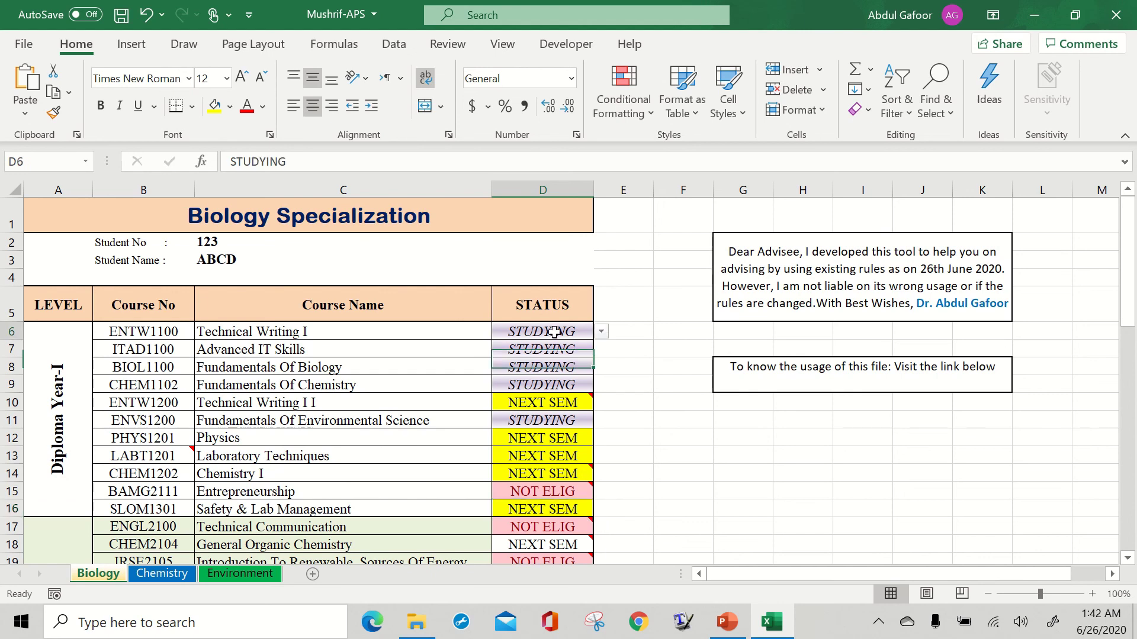
click(601, 332)
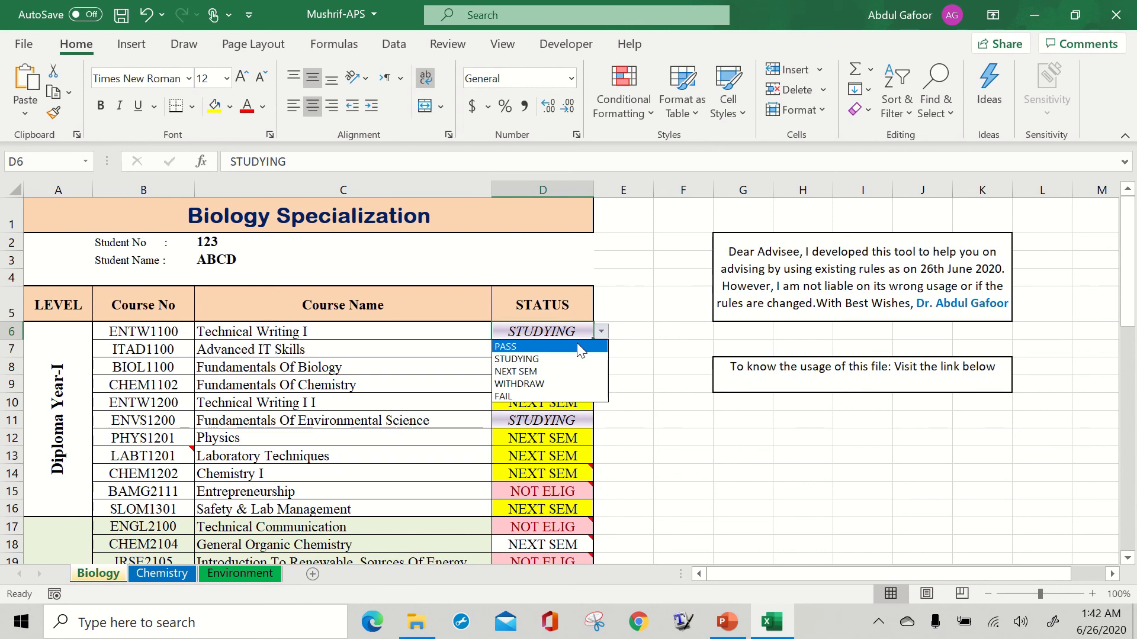
click(576, 346)
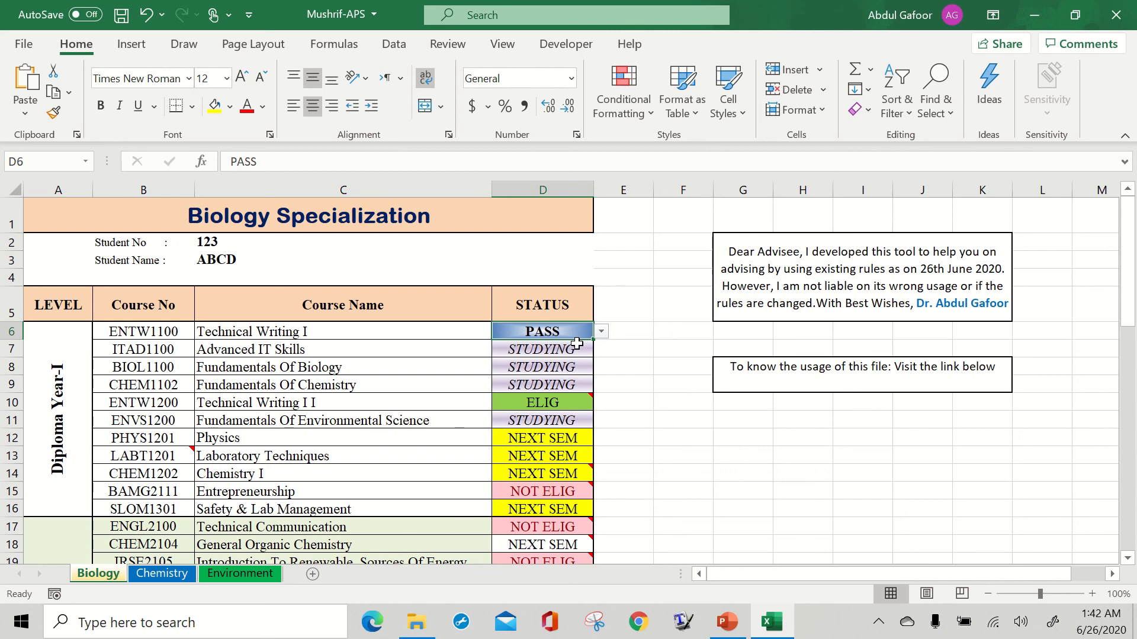
click(560, 351)
click(601, 351)
click(562, 364)
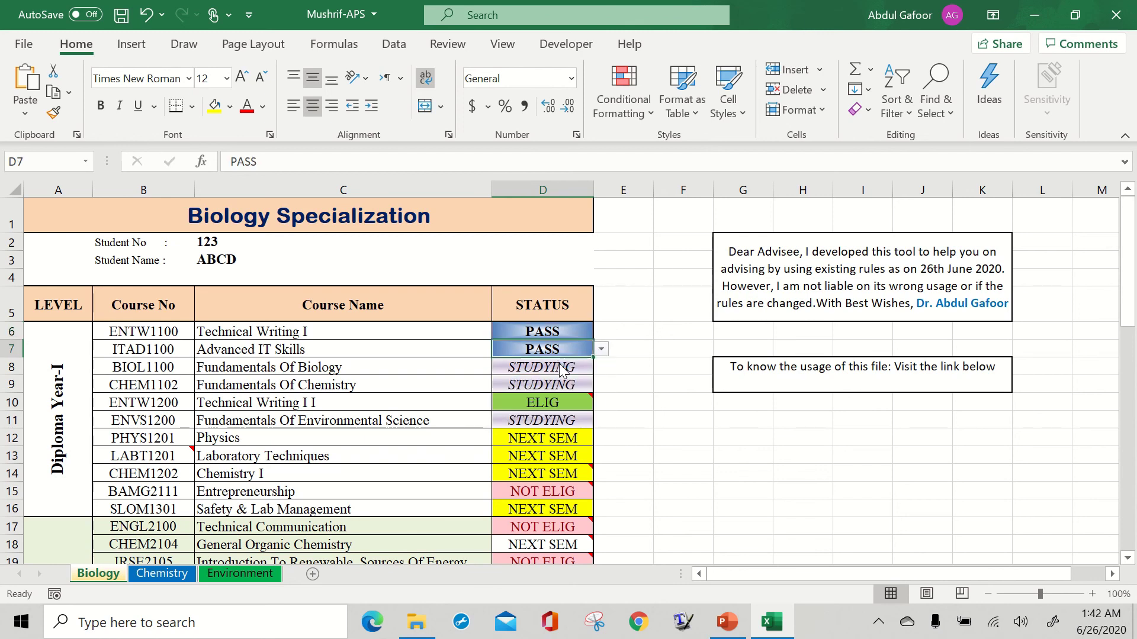
click(560, 369)
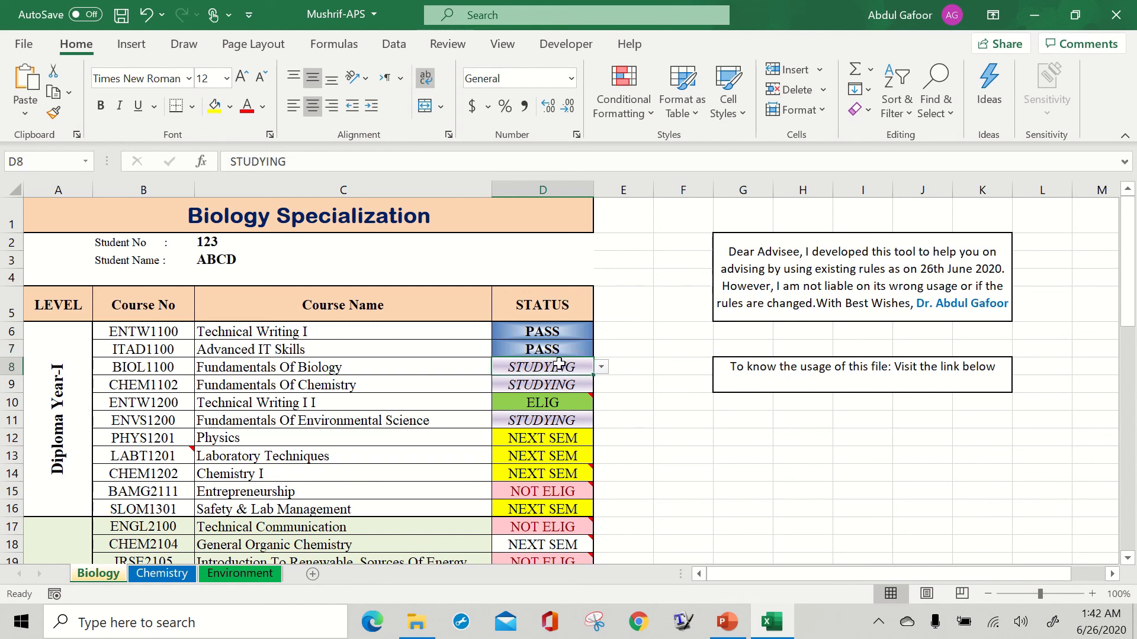
click(601, 368)
click(568, 384)
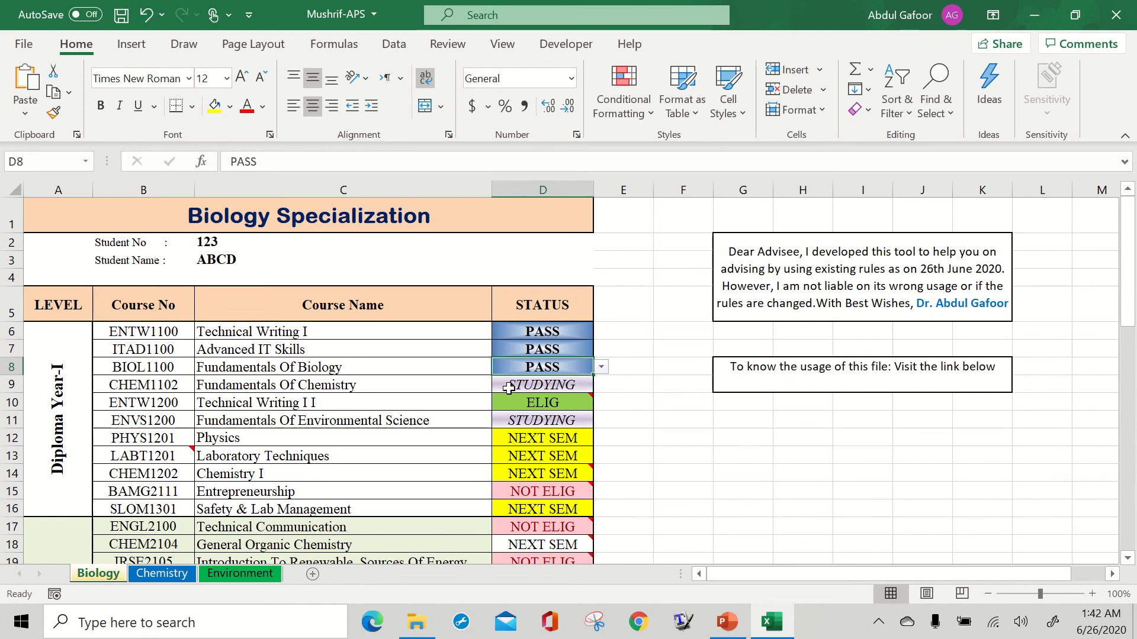
Compare the status of Fundamentals Of Chemistry with the projected Chemistry I and inspect its prerequisite note
click(398, 384)
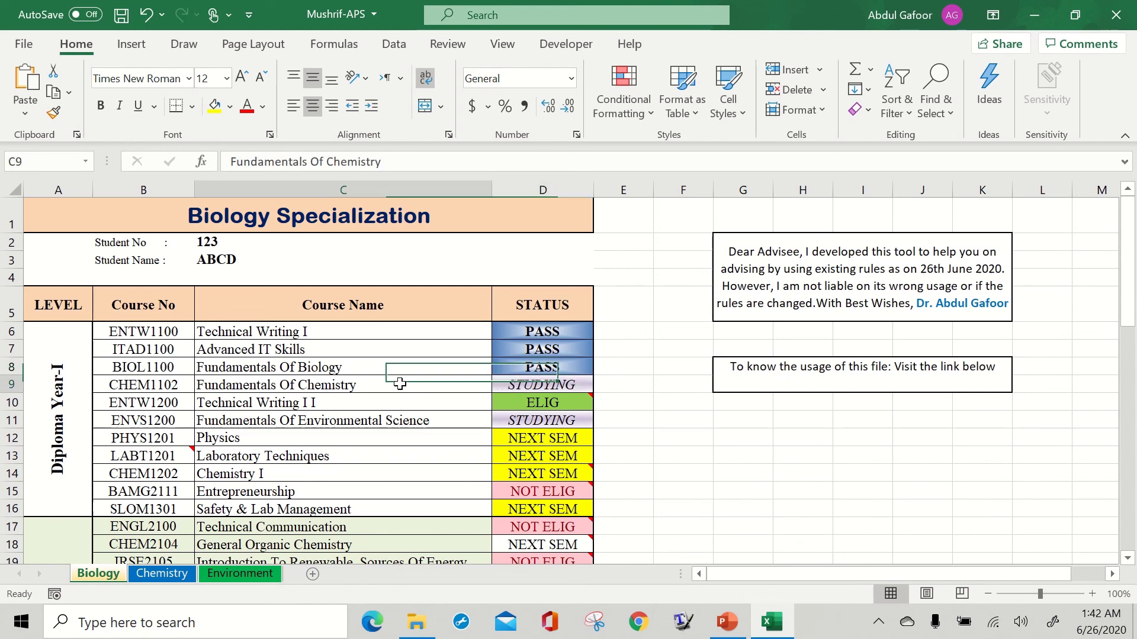
click(541, 385)
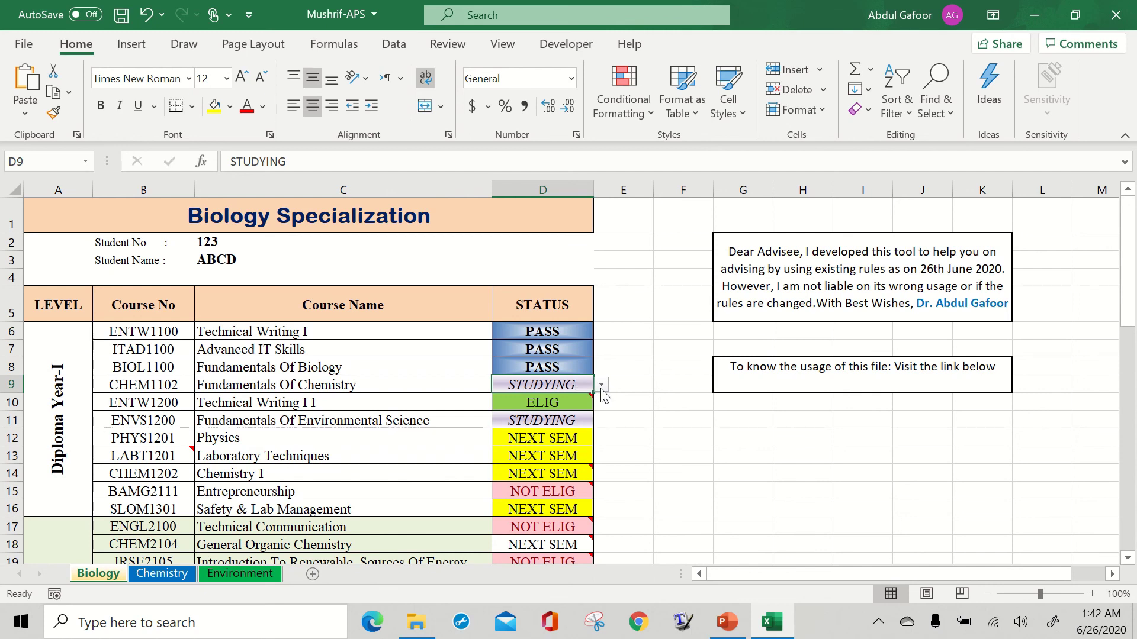
click(388, 476)
click(534, 474)
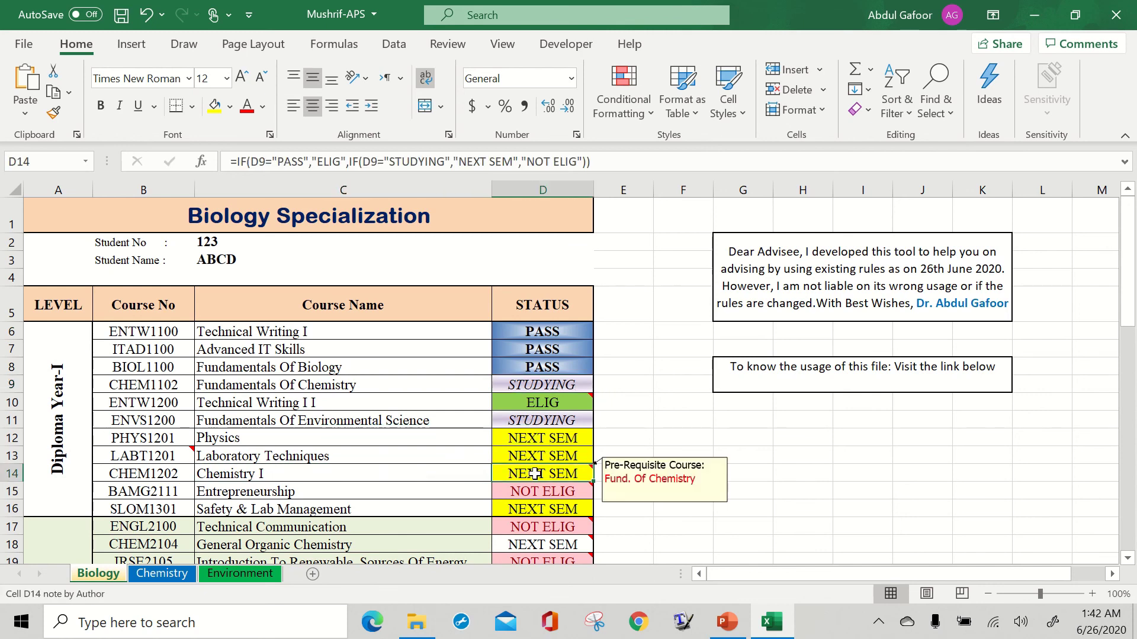
click(453, 474)
click(521, 473)
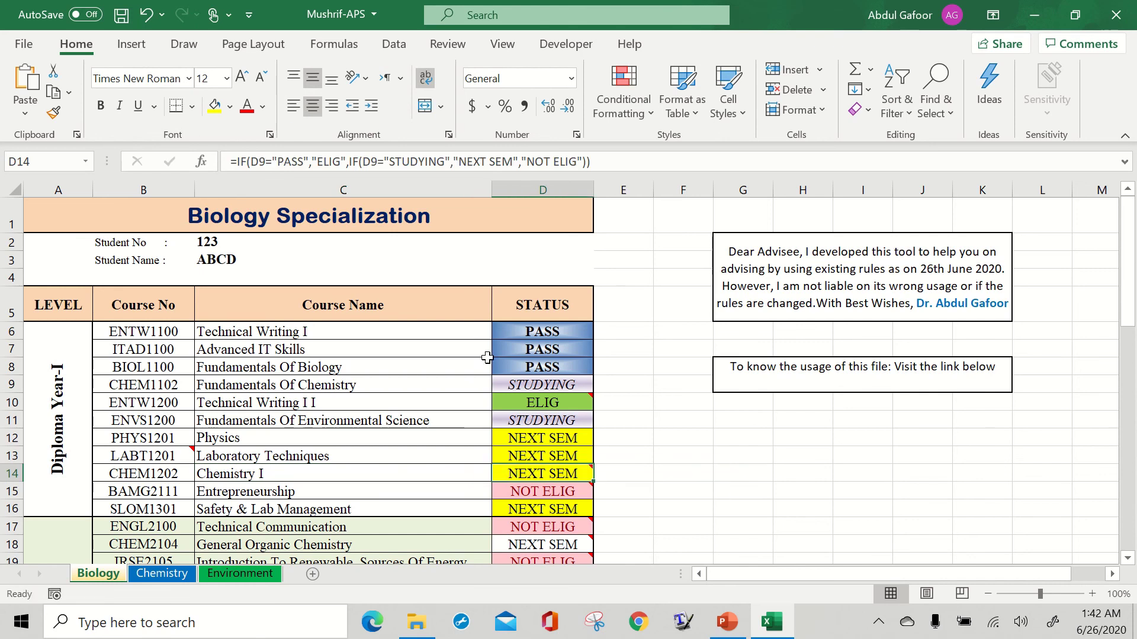
Try the FAIL status for Fundamentals Of Chemistry, undo it and inspect the status of Chemistry I
click(546, 383)
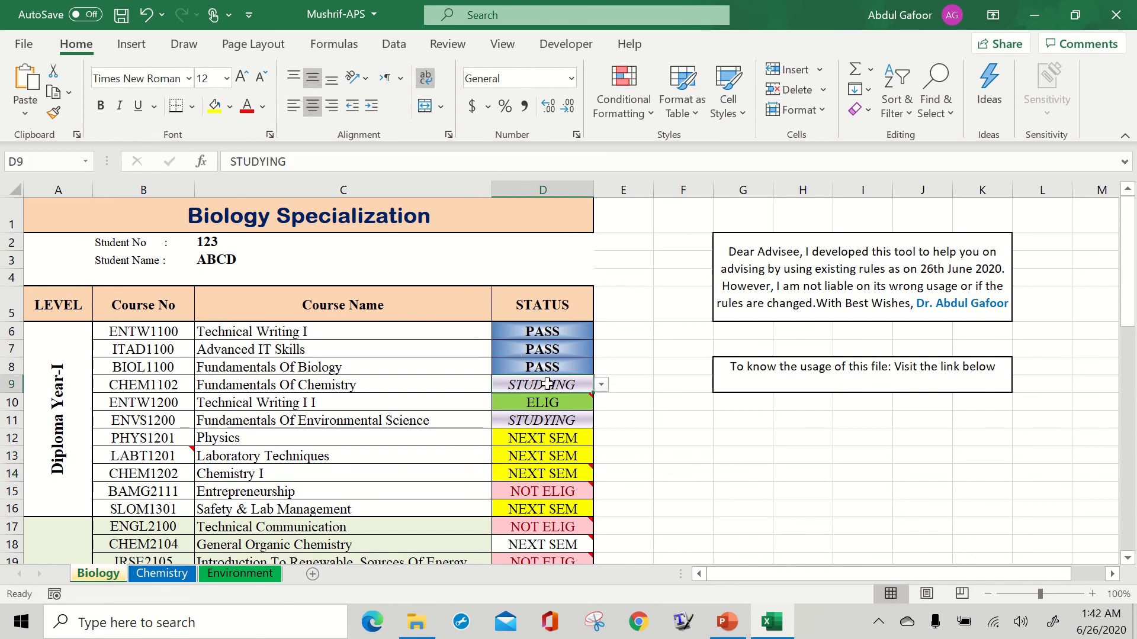
click(601, 385)
click(538, 457)
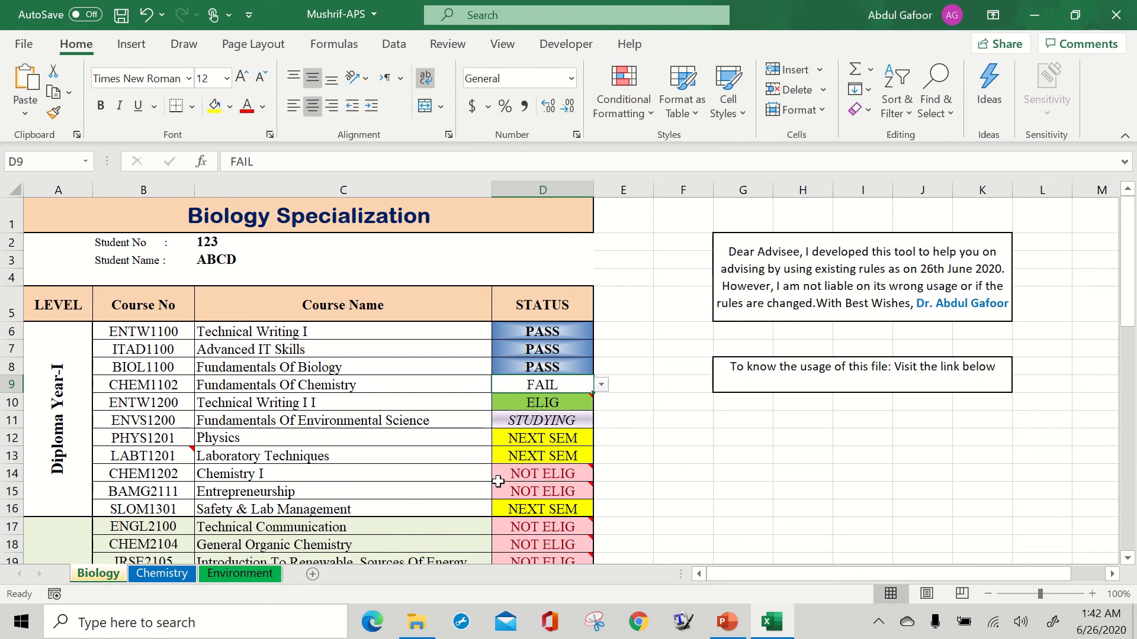
click(549, 476)
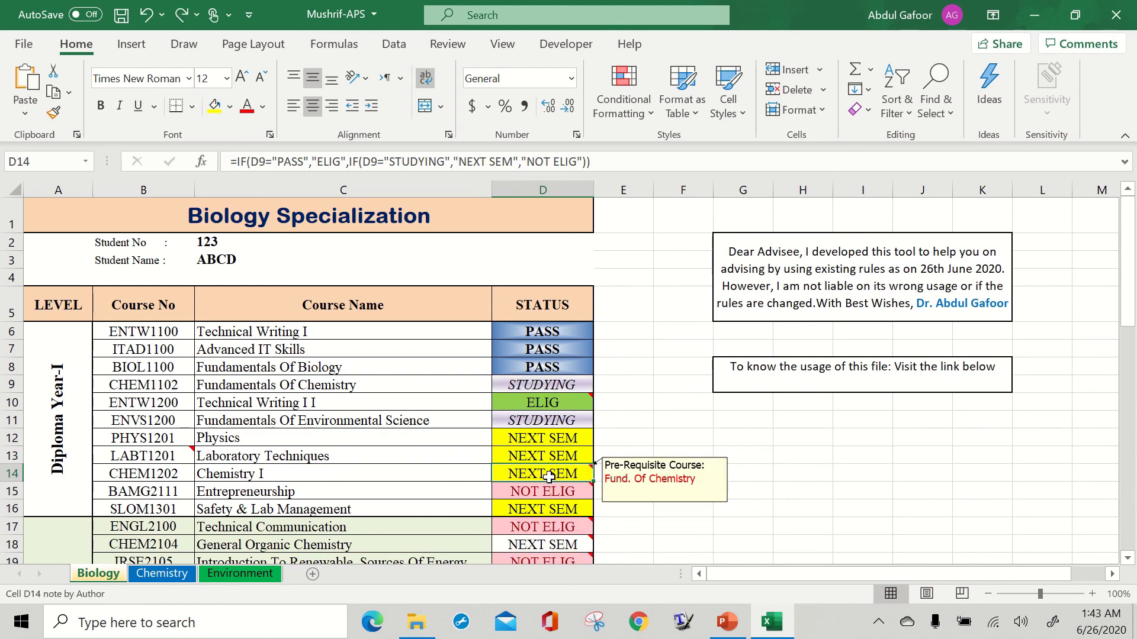
mouse_move(527, 471)
Set the status of Fundamentals Of Chemistry to FAIL and check the dependent Chemistry I status and its prerequisite note
click(556, 384)
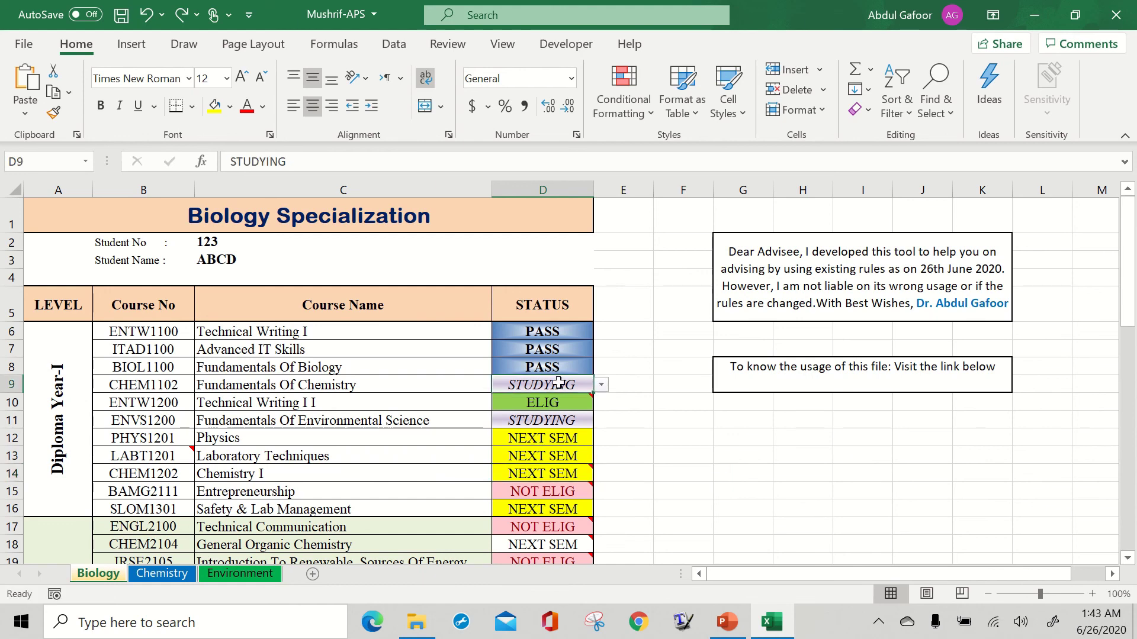
click(601, 385)
click(580, 405)
key(ctrl+y)
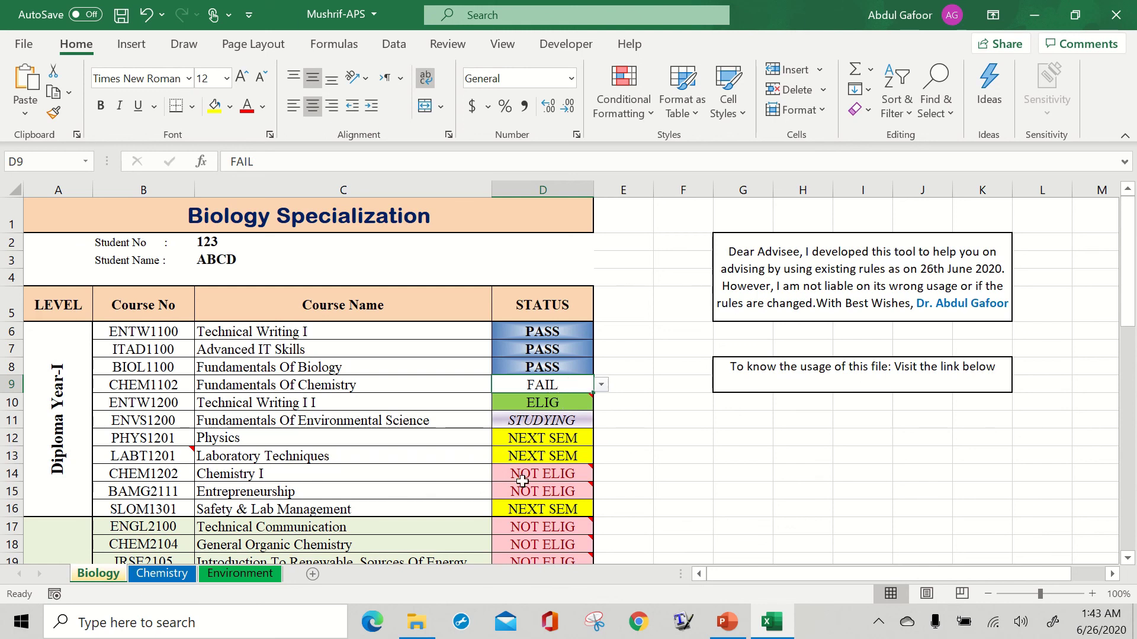
mouse_move(545, 475)
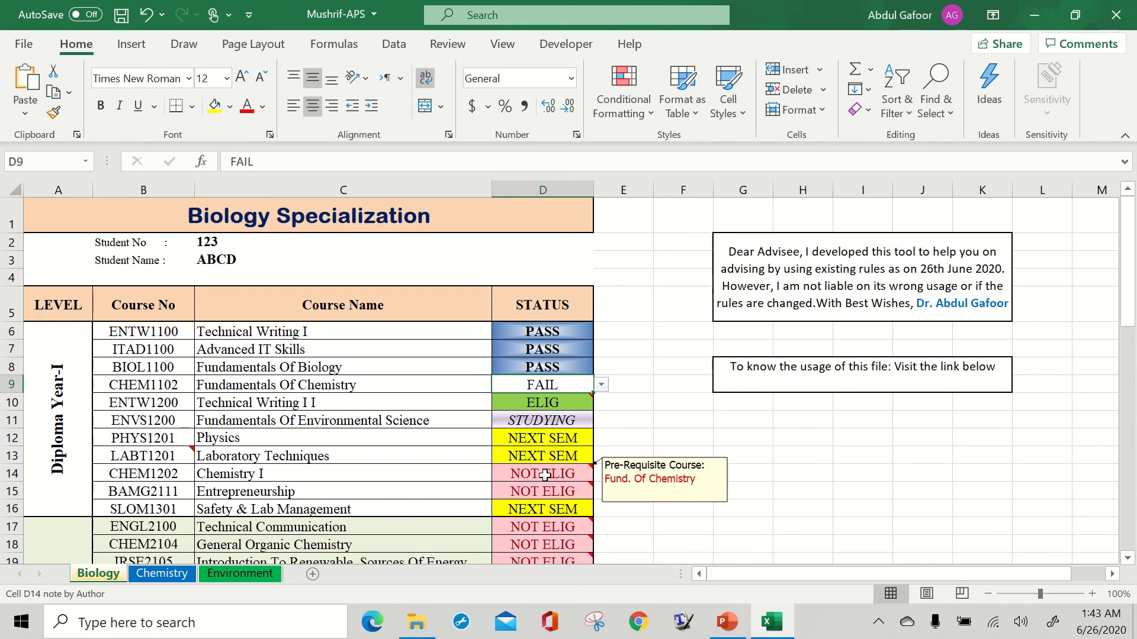
click(545, 475)
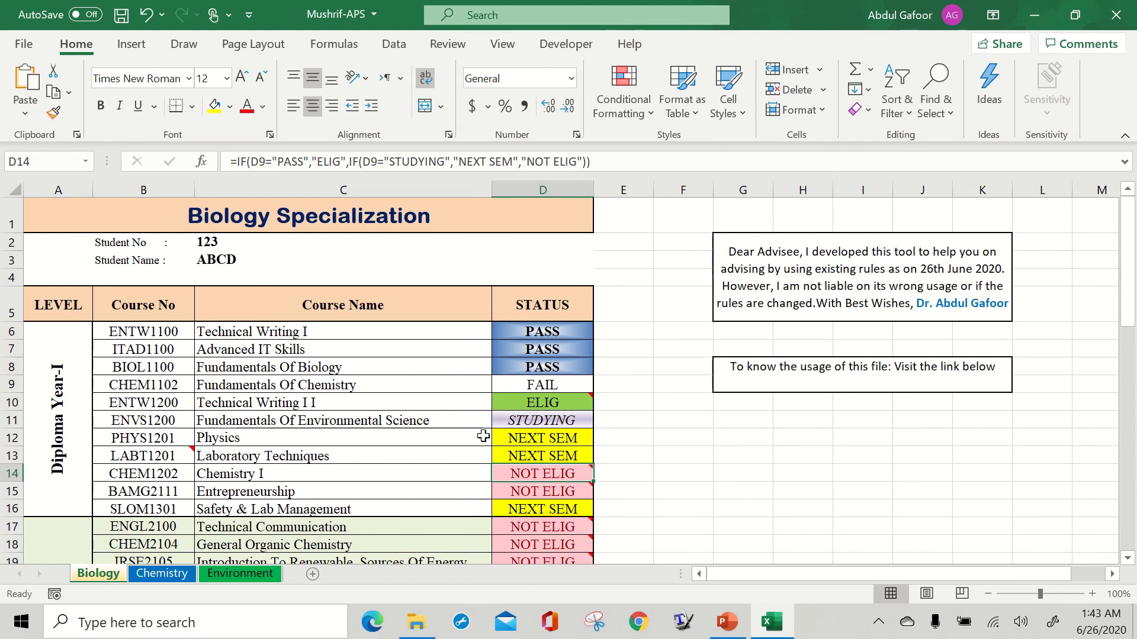
Set the status of Fundamentals Of Environmental Science to PASS
click(530, 420)
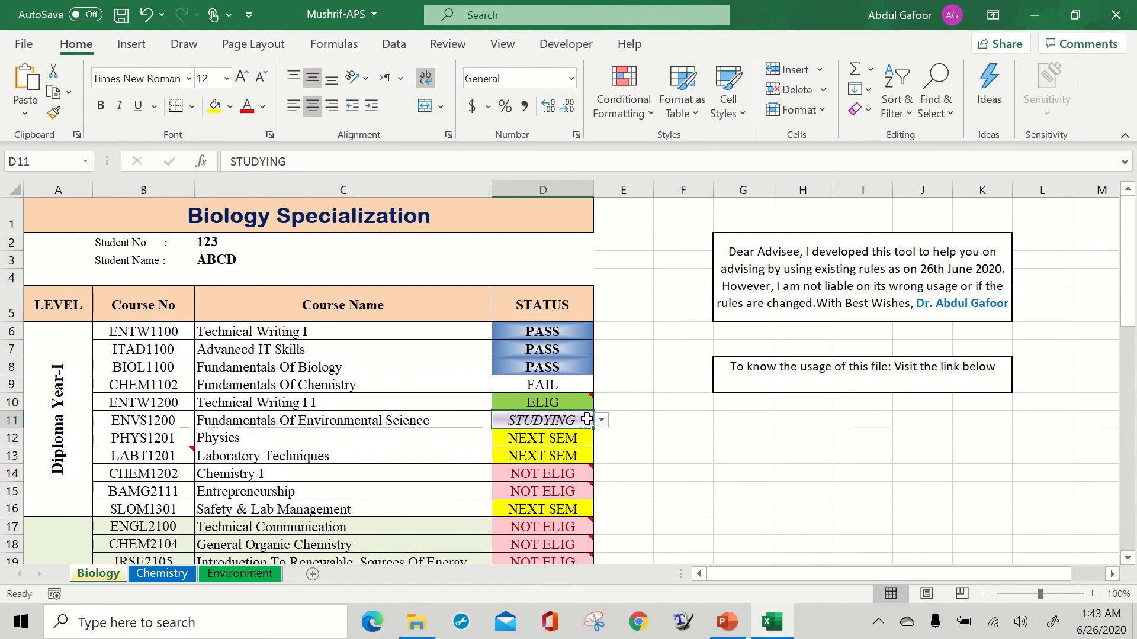
click(601, 420)
click(550, 437)
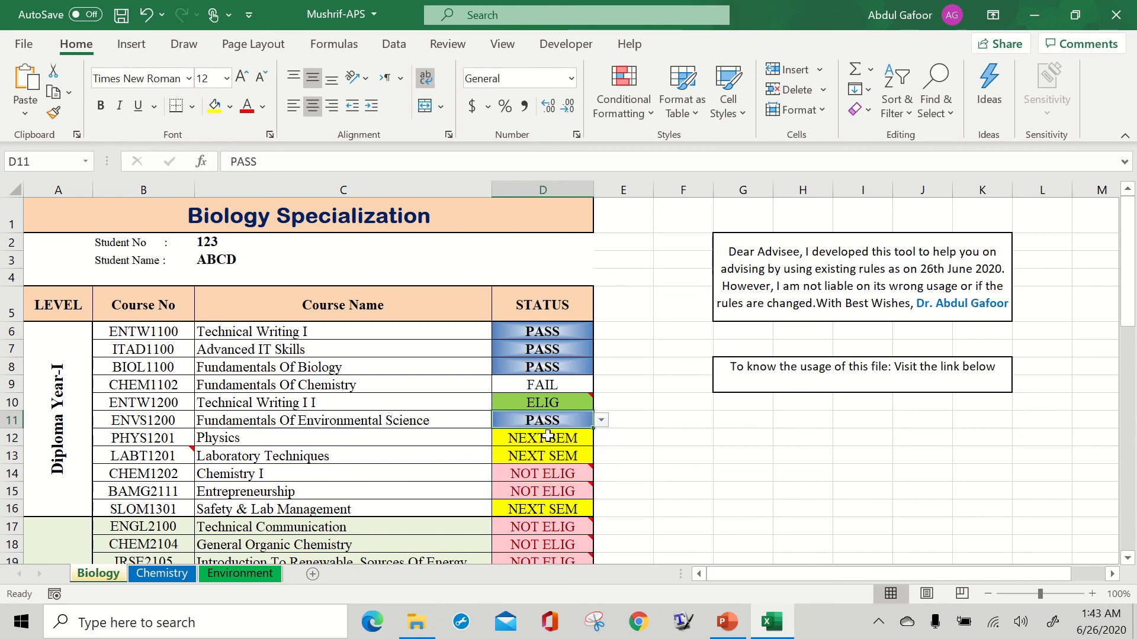
click(679, 471)
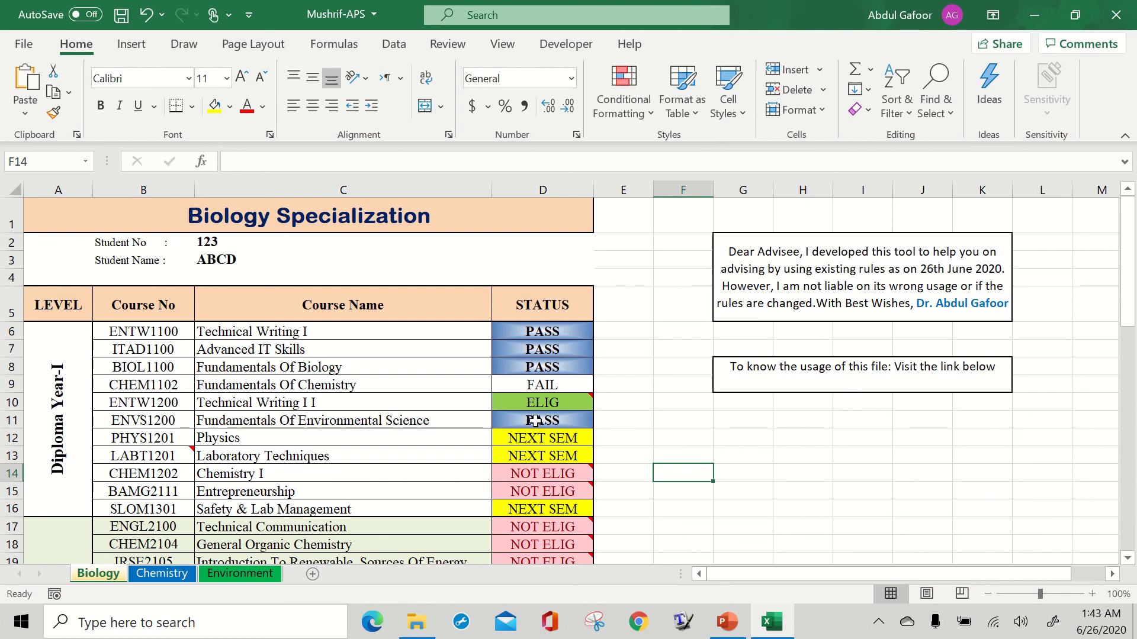
Consult the end of semester guidance in PowerPoint, return to Excel, set Fundamentals Of Chemistry to STUDYING and inspect the Technical Writing II status
click(540, 385)
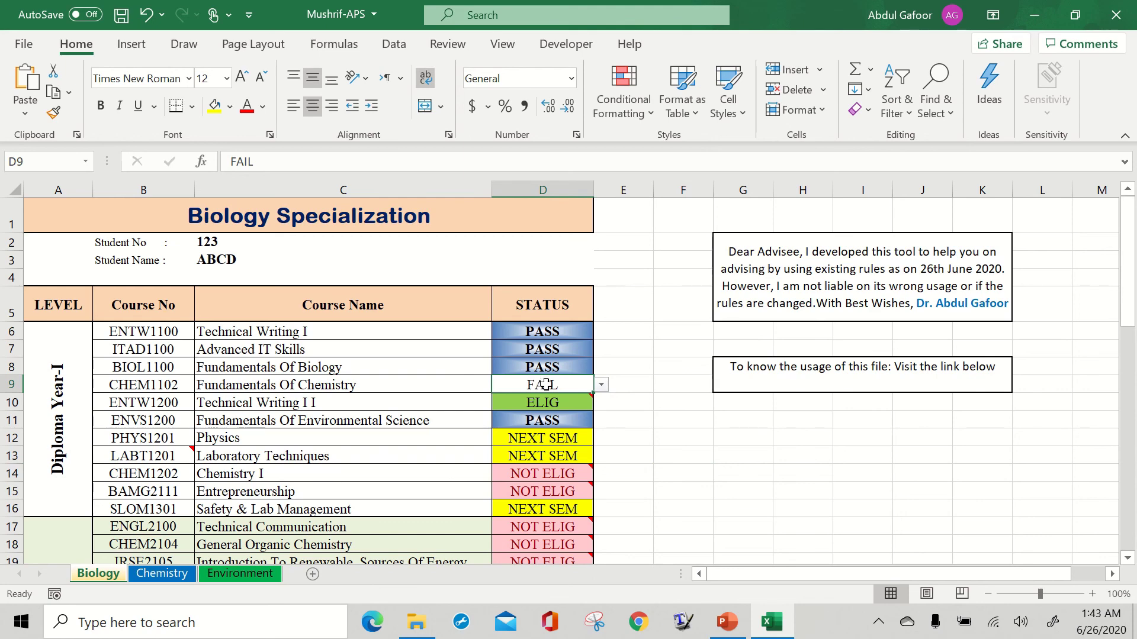
click(727, 623)
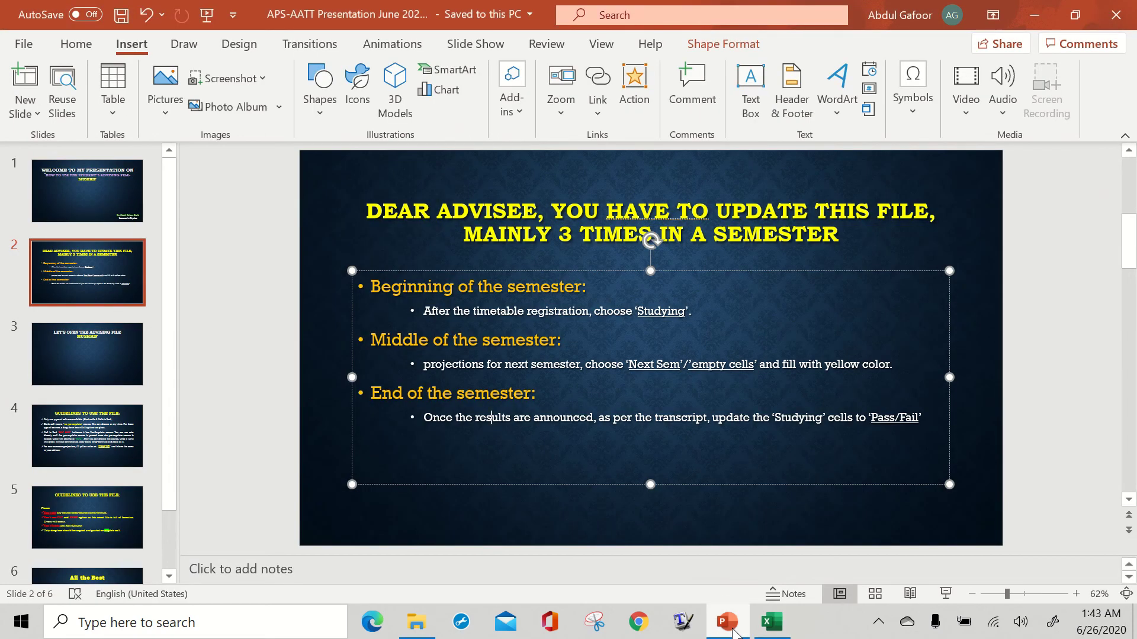
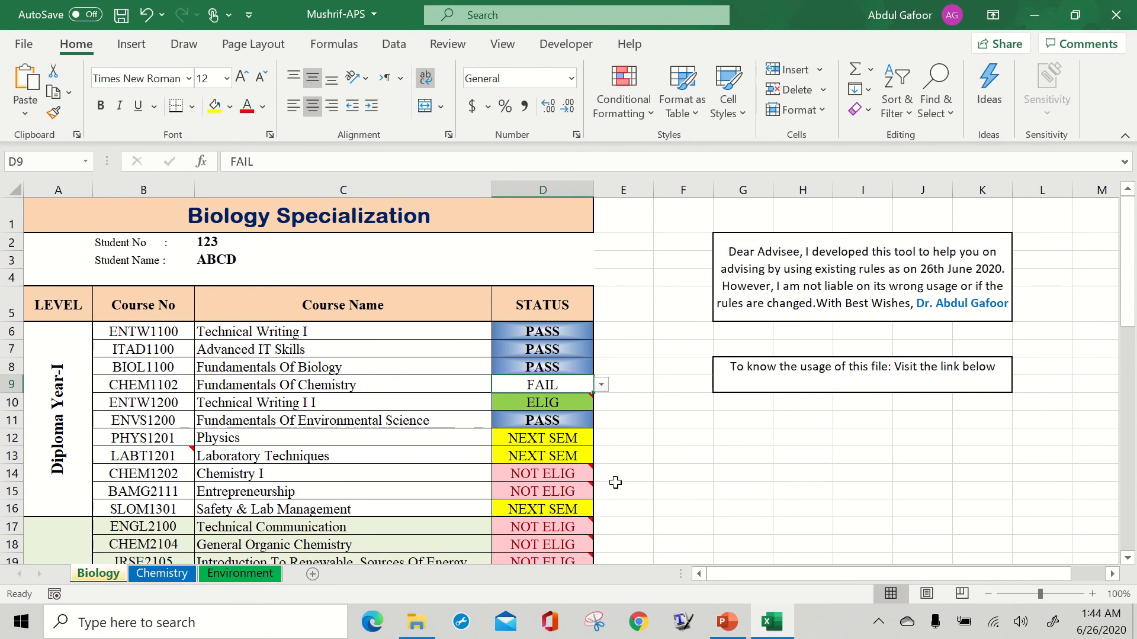
click(603, 386)
click(556, 411)
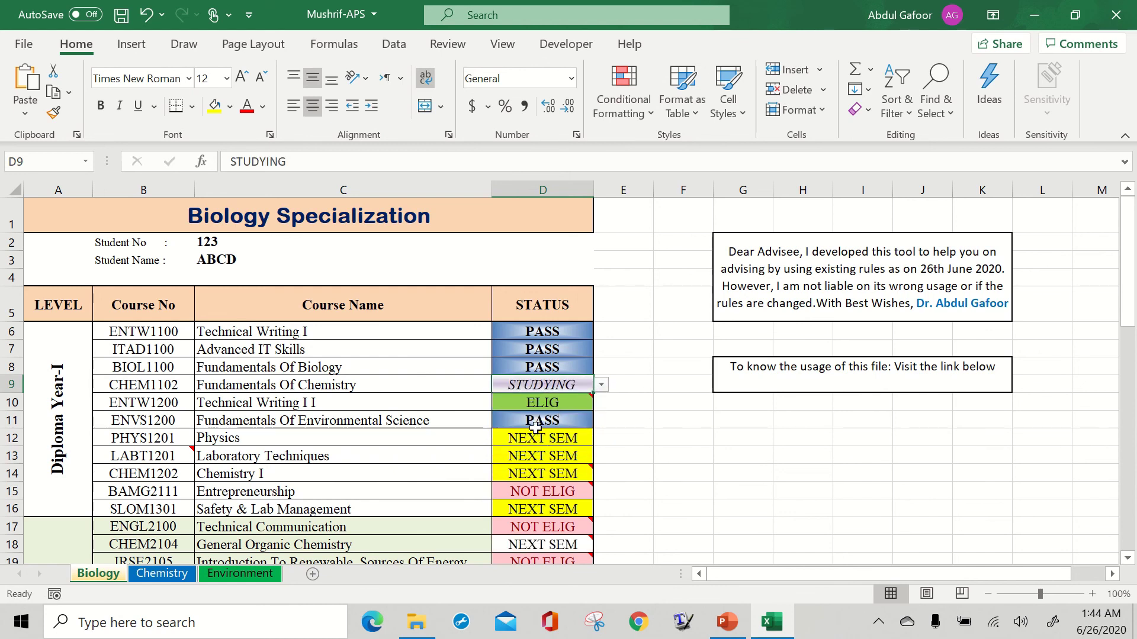
click(520, 403)
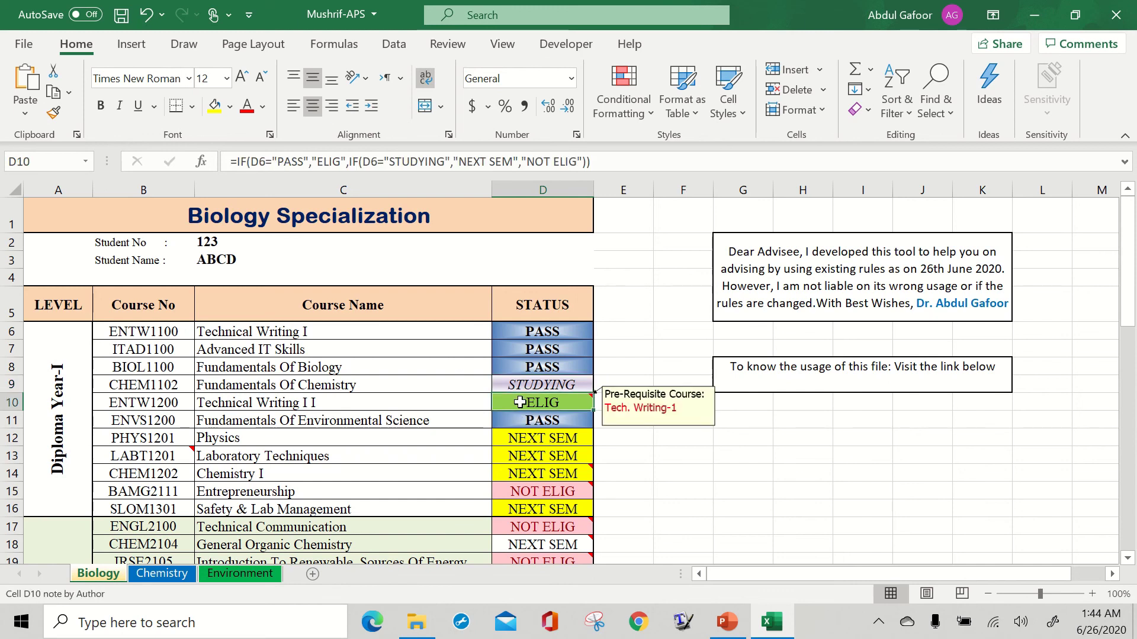
Examine the Technical Writing II status and prerequisite note, and compare the statuses of the four courses listed above it
click(409, 399)
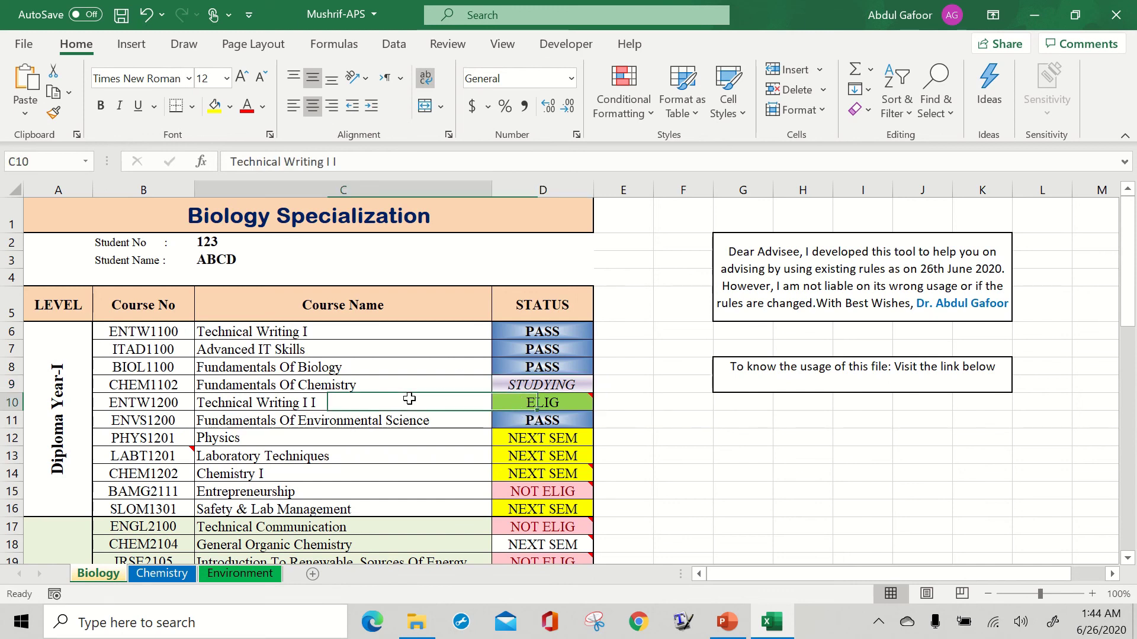
click(525, 403)
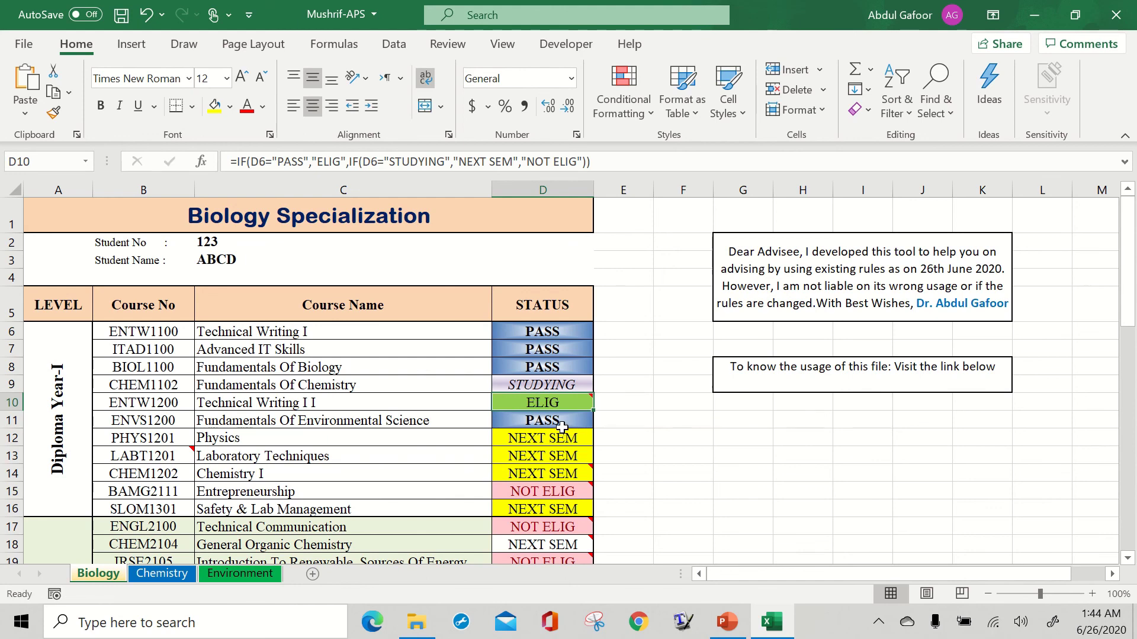
mouse_move(553, 403)
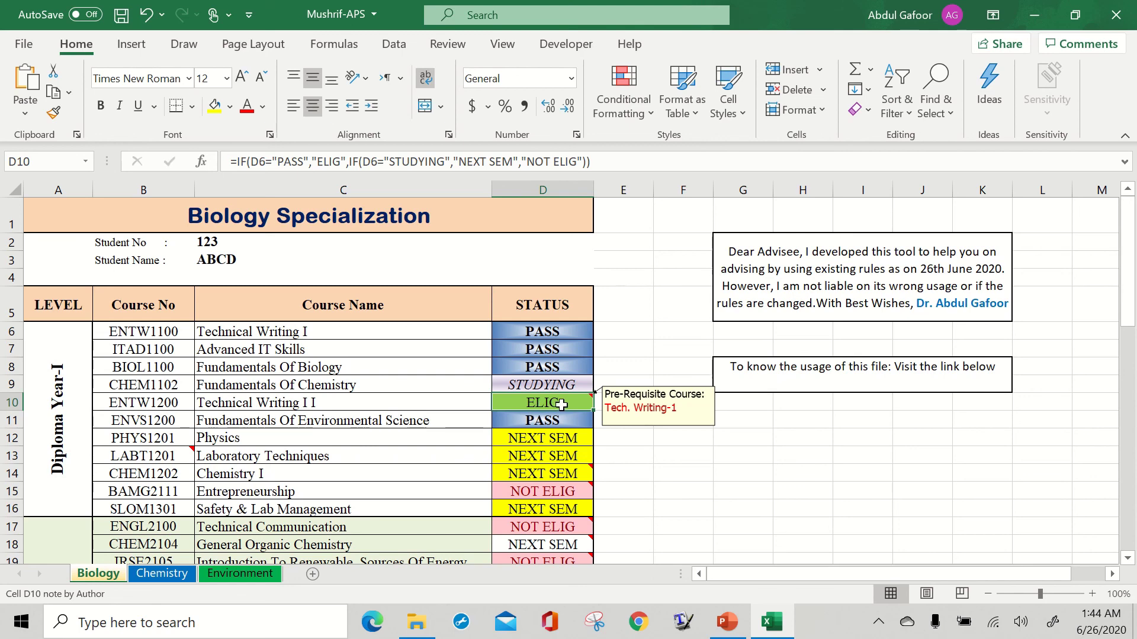
scroll(584, 419, down, 1)
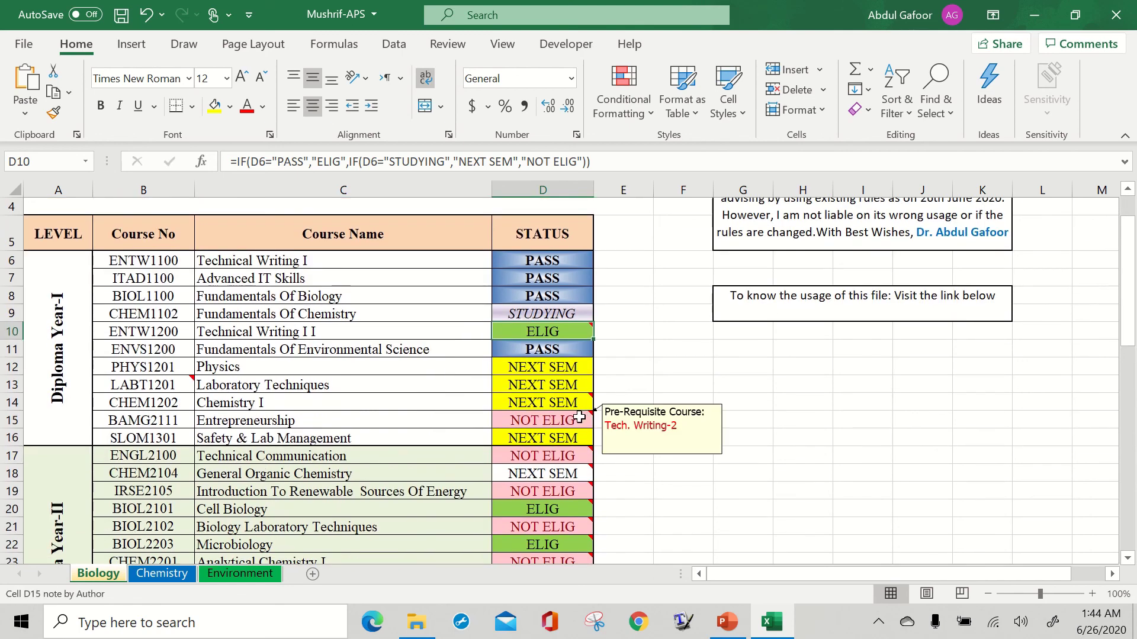
scroll(580, 418, down, 1)
scroll(568, 414, up, 2)
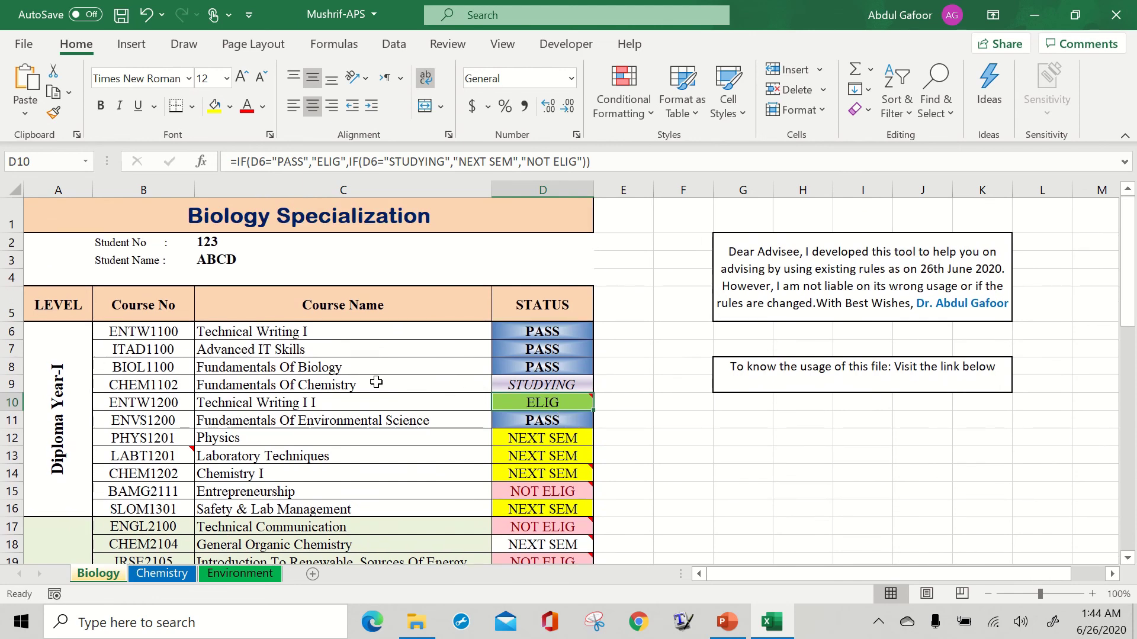
click(542, 383)
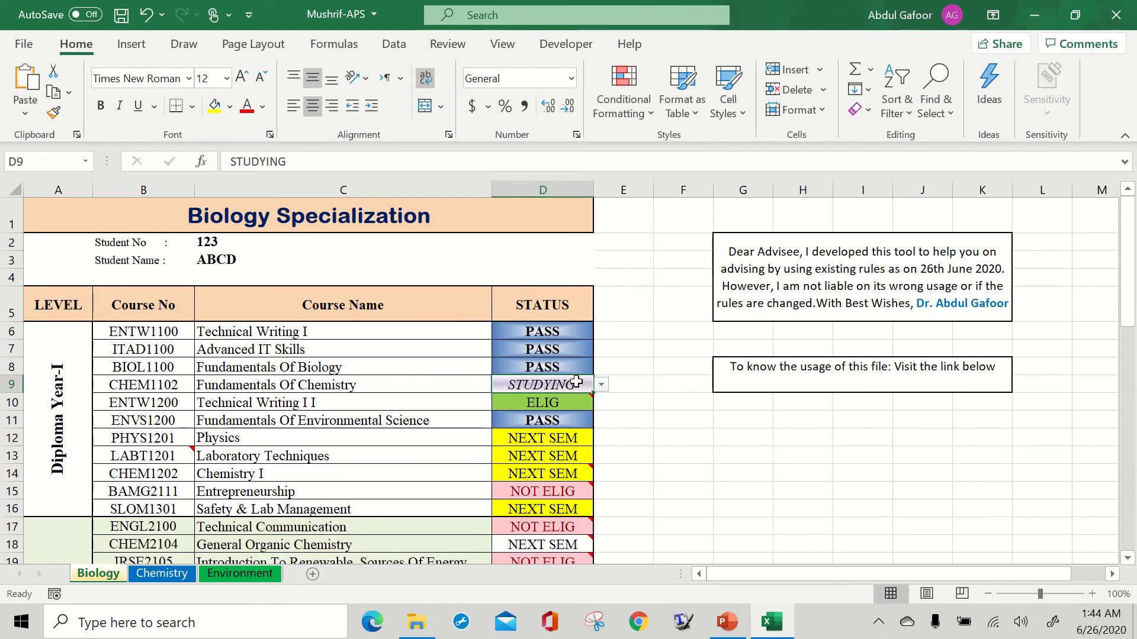
click(564, 329)
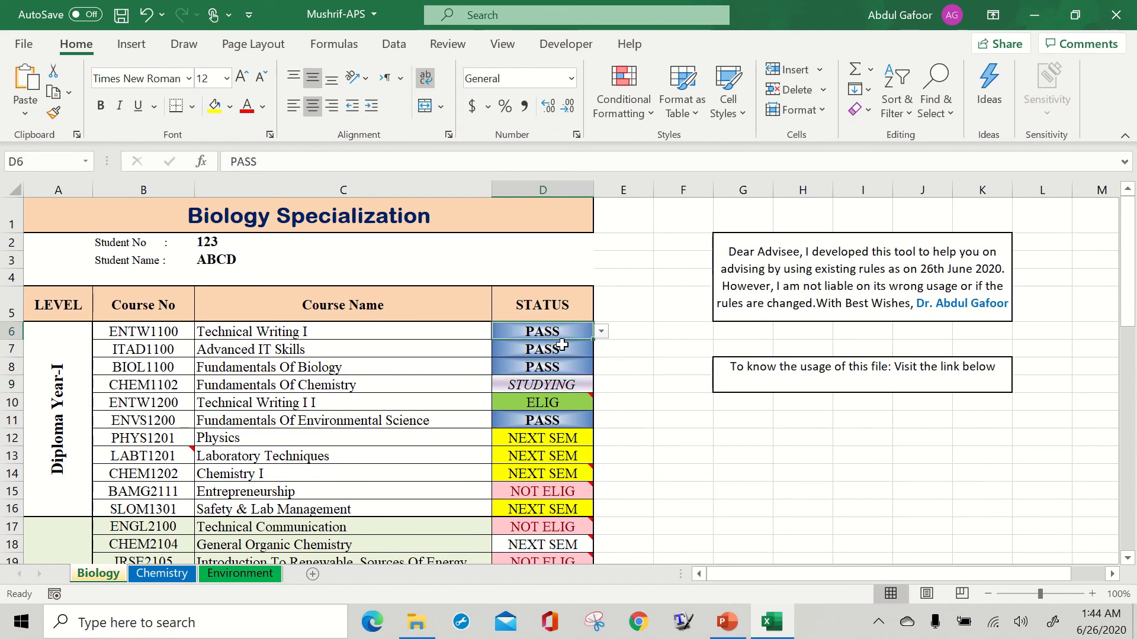
click(563, 348)
click(567, 369)
click(560, 332)
click(560, 350)
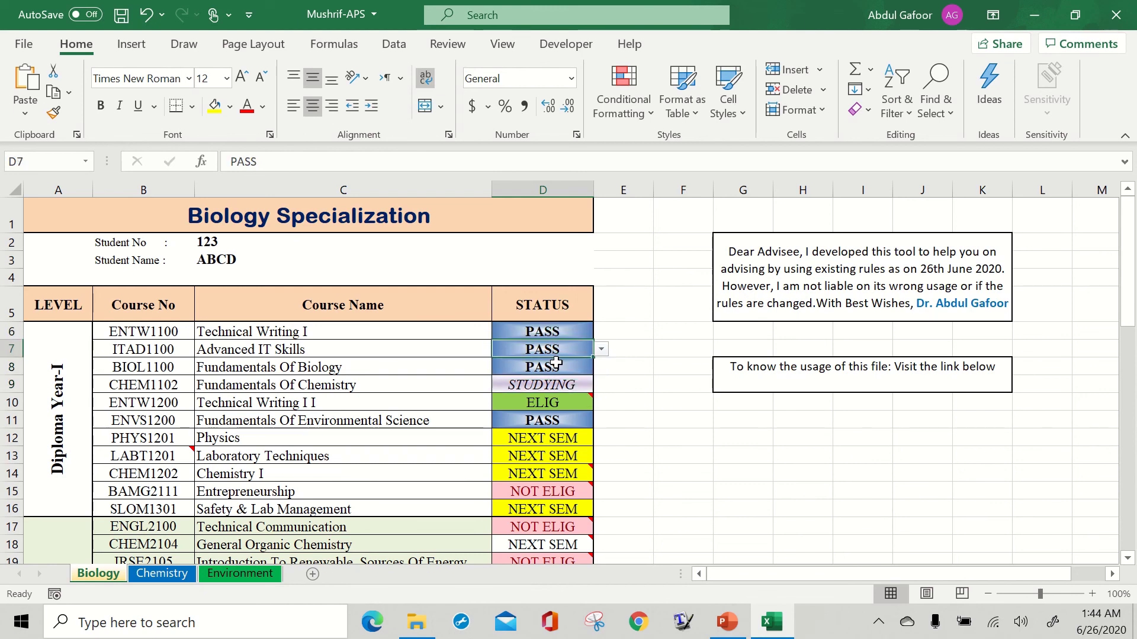
Copy the empty status cell of Formal Arabic Communication in the Advanced Diploma section
scroll(552, 359, down, 1)
scroll(552, 359, down, 8)
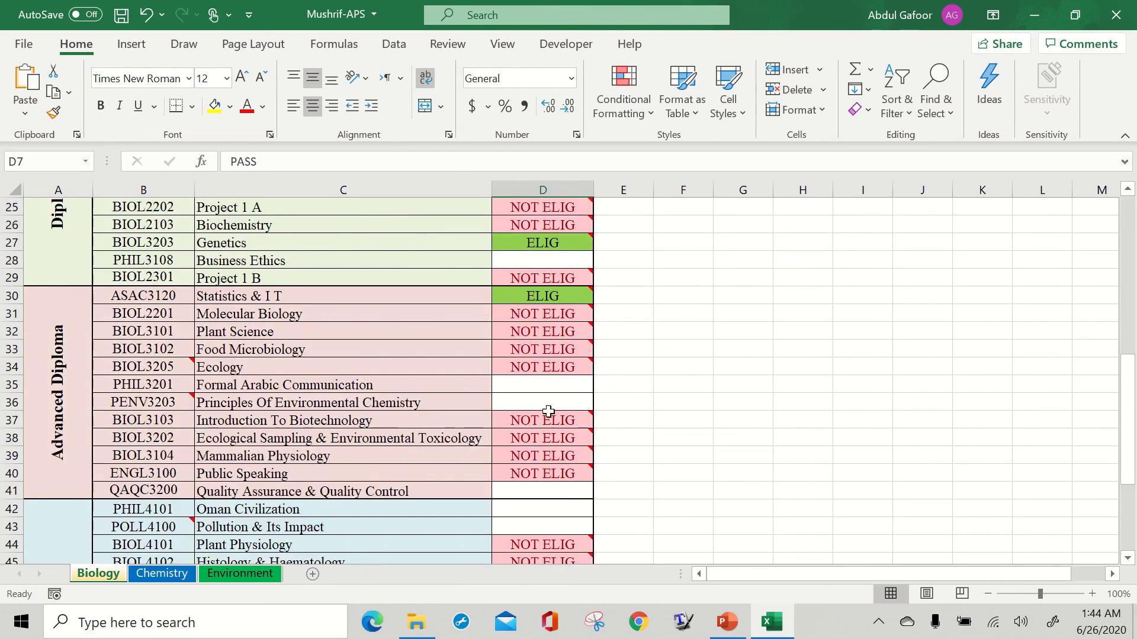
click(531, 383)
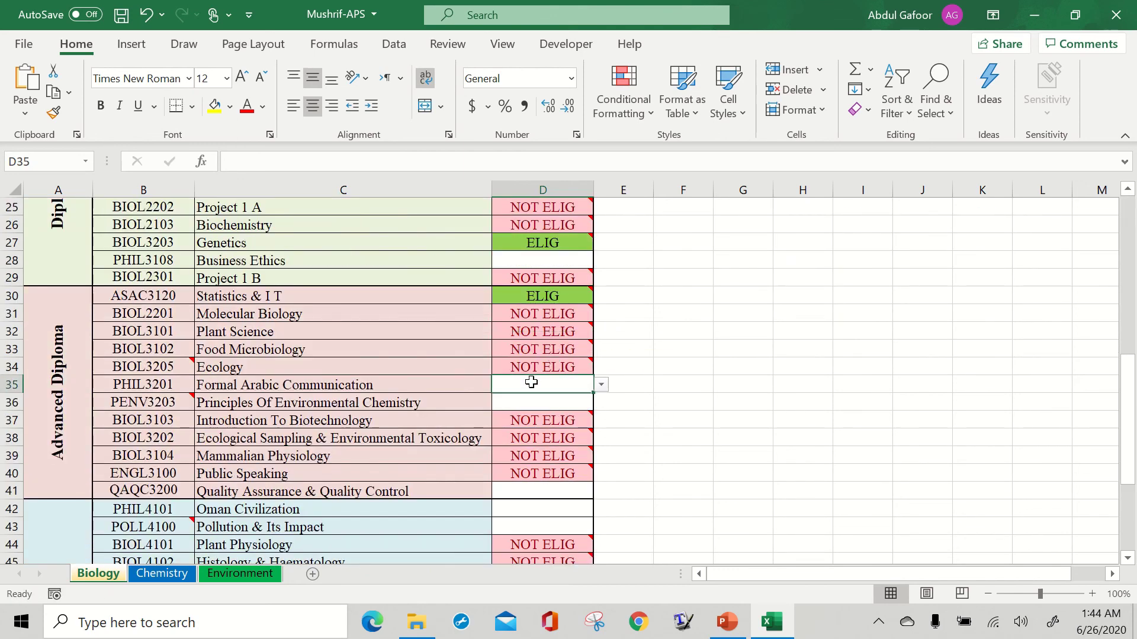
right_click(579, 384)
click(628, 131)
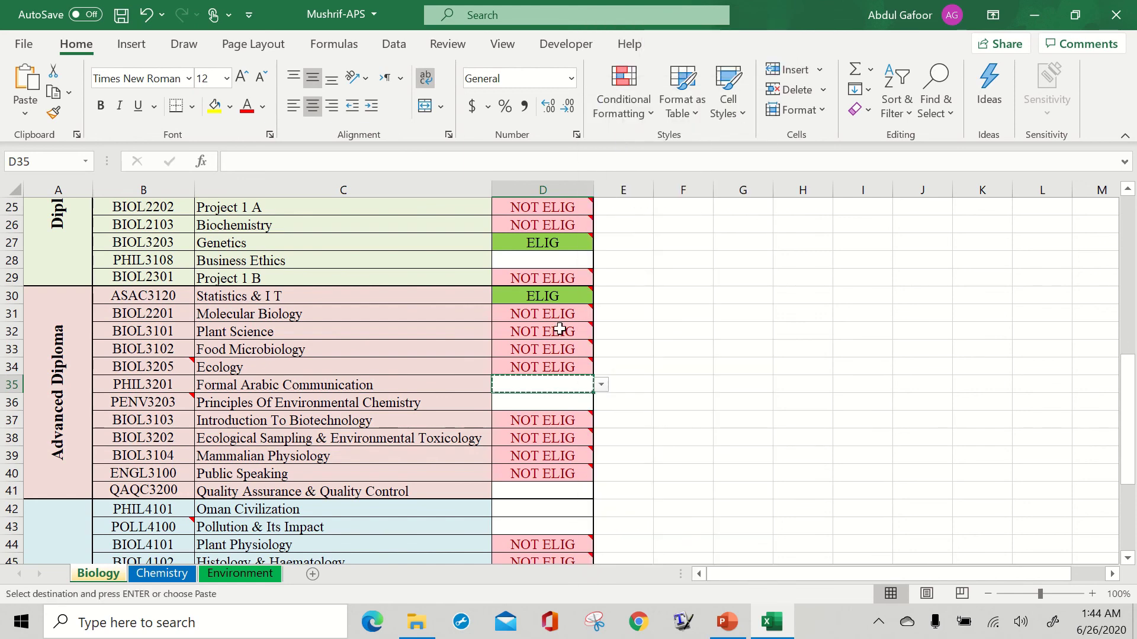
scroll(560, 330, up, 8)
key(Escape)
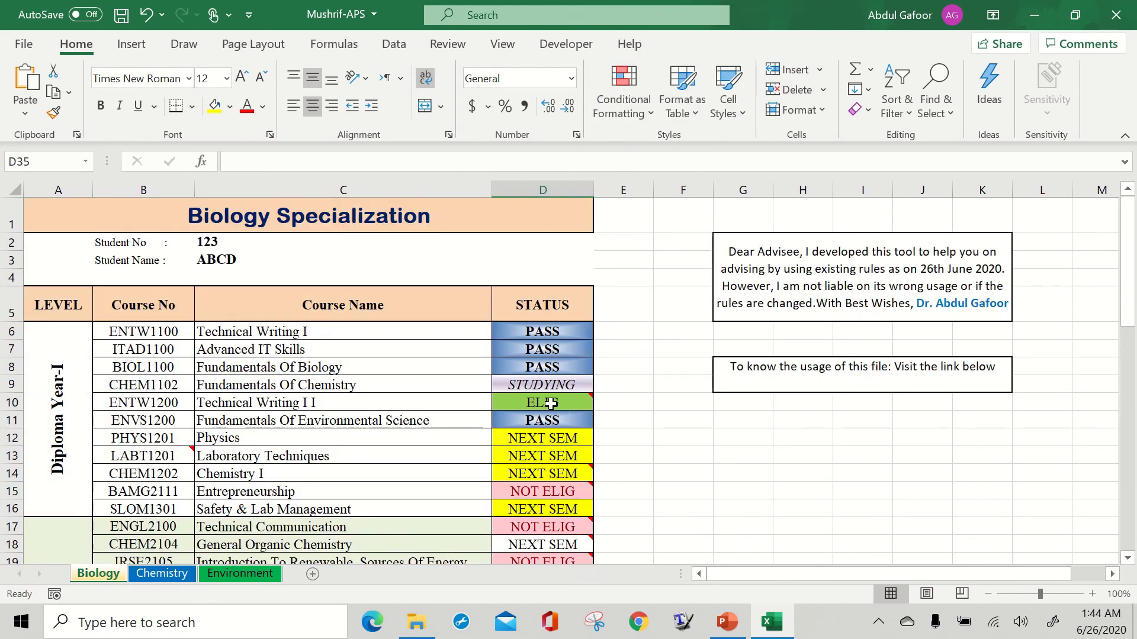
Paste the copied cell over the Technical Writing II status formula and set that status to STUDYING
click(550, 404)
right_click(550, 403)
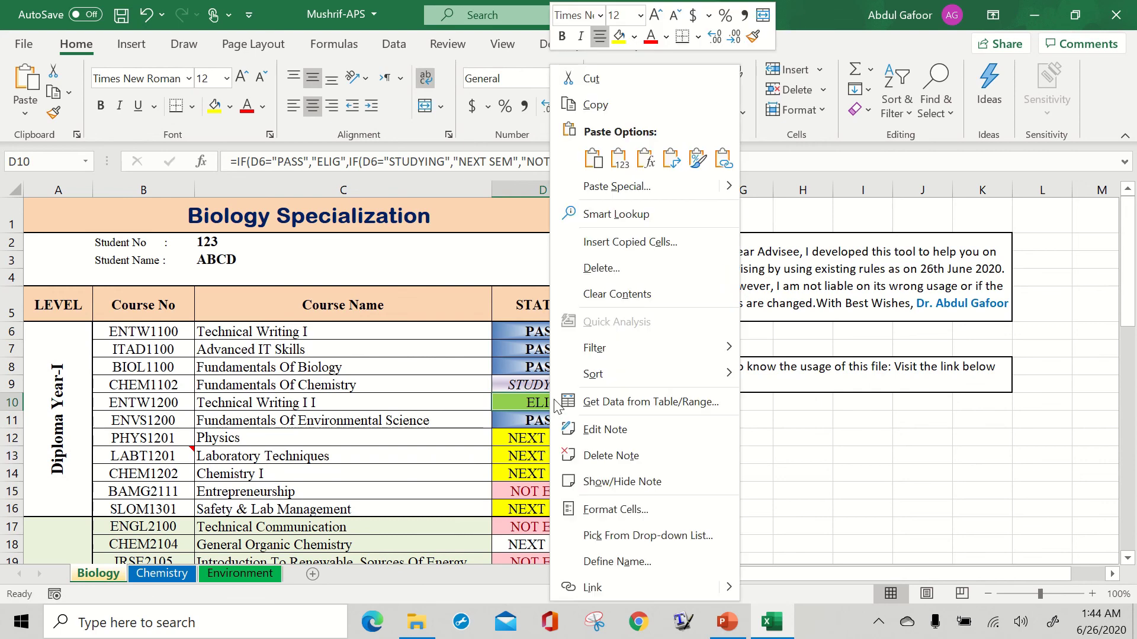
click(591, 159)
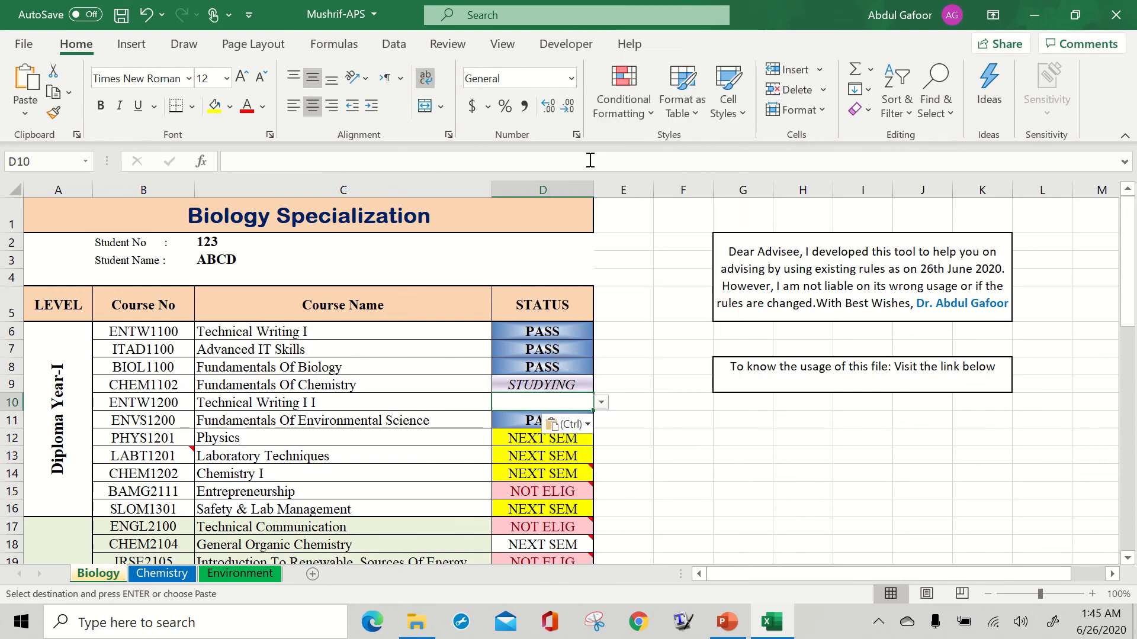
click(601, 405)
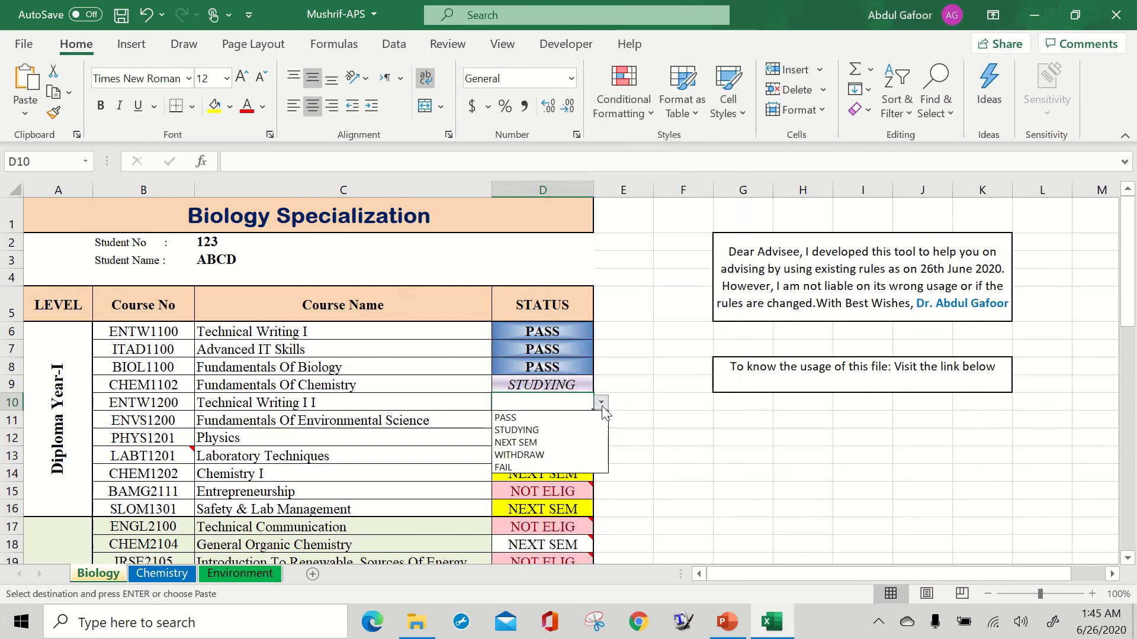
click(545, 429)
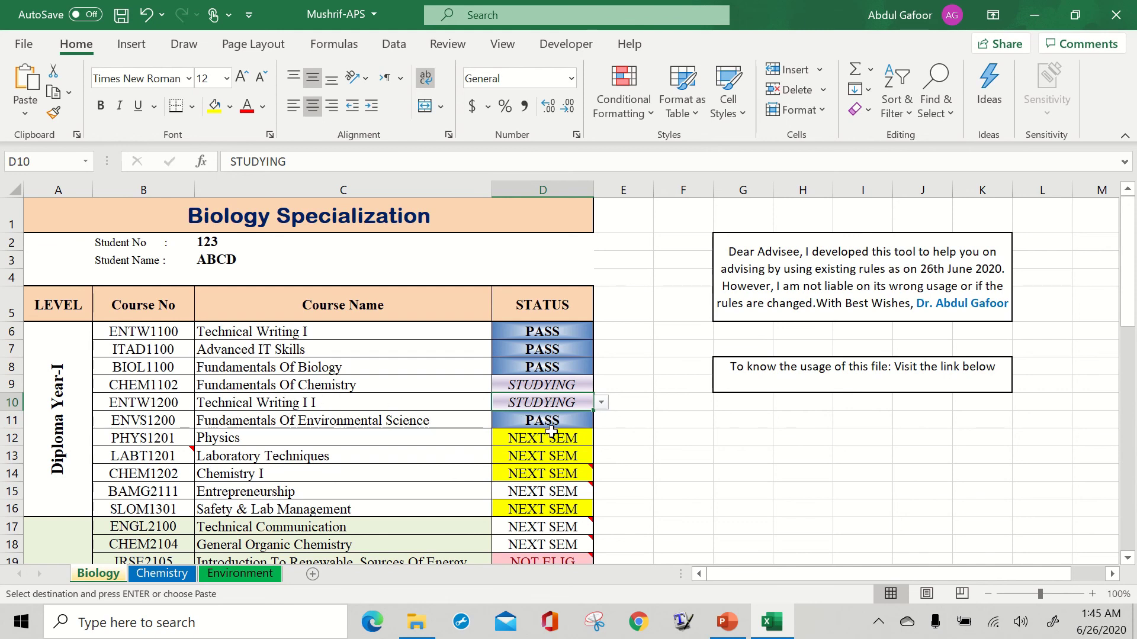
Set the statuses of Physics and Laboratory Techniques to STUDYING
click(530, 443)
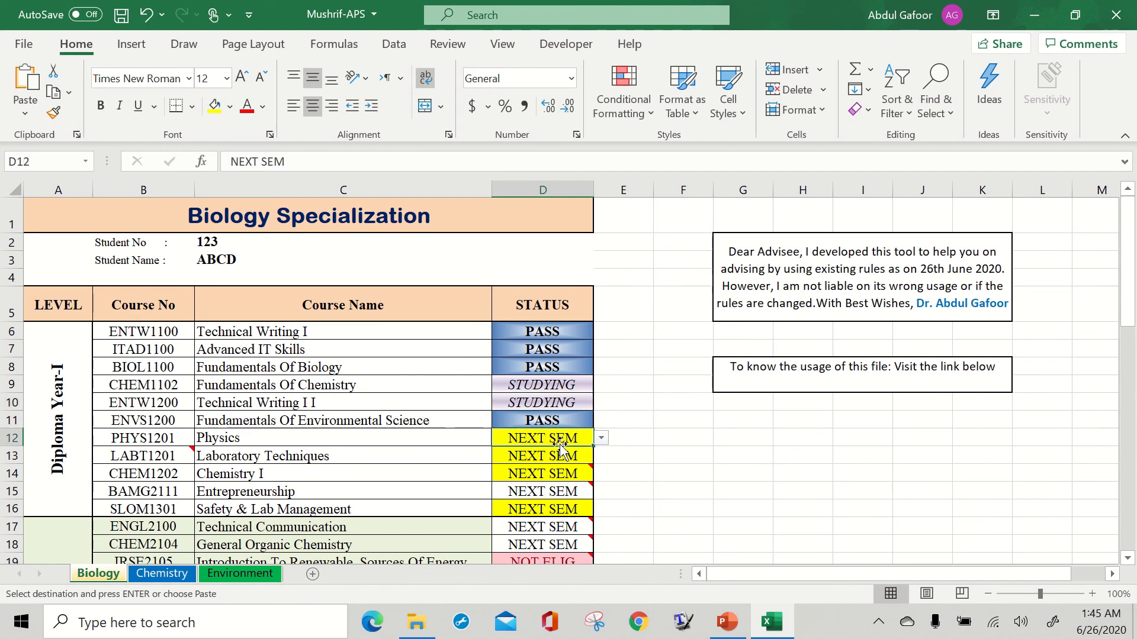
click(601, 438)
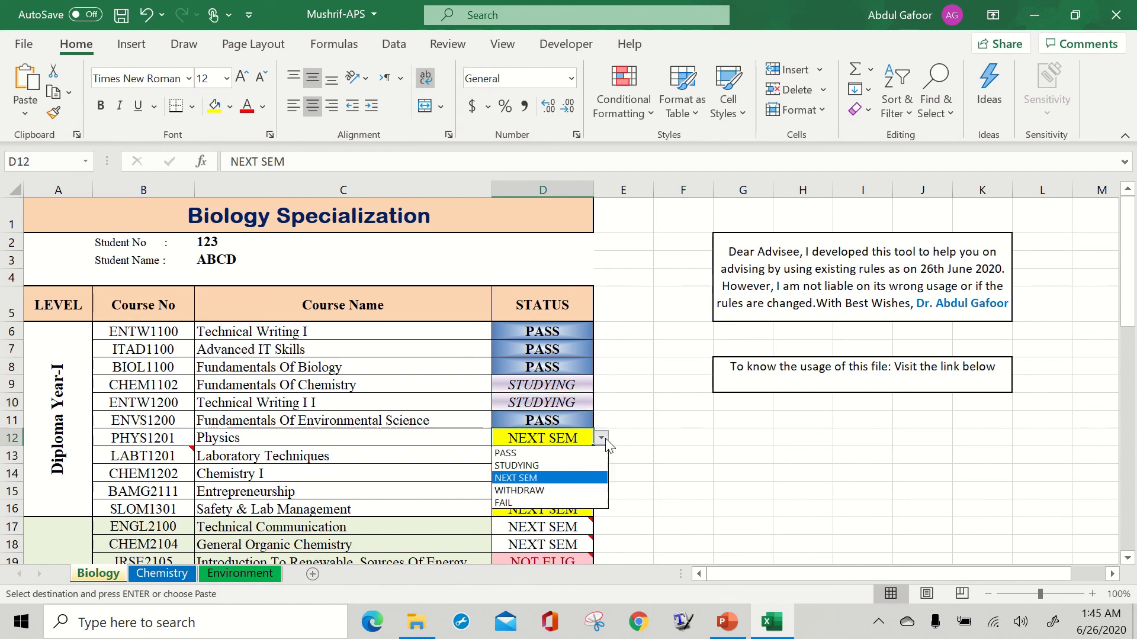
click(545, 467)
click(353, 463)
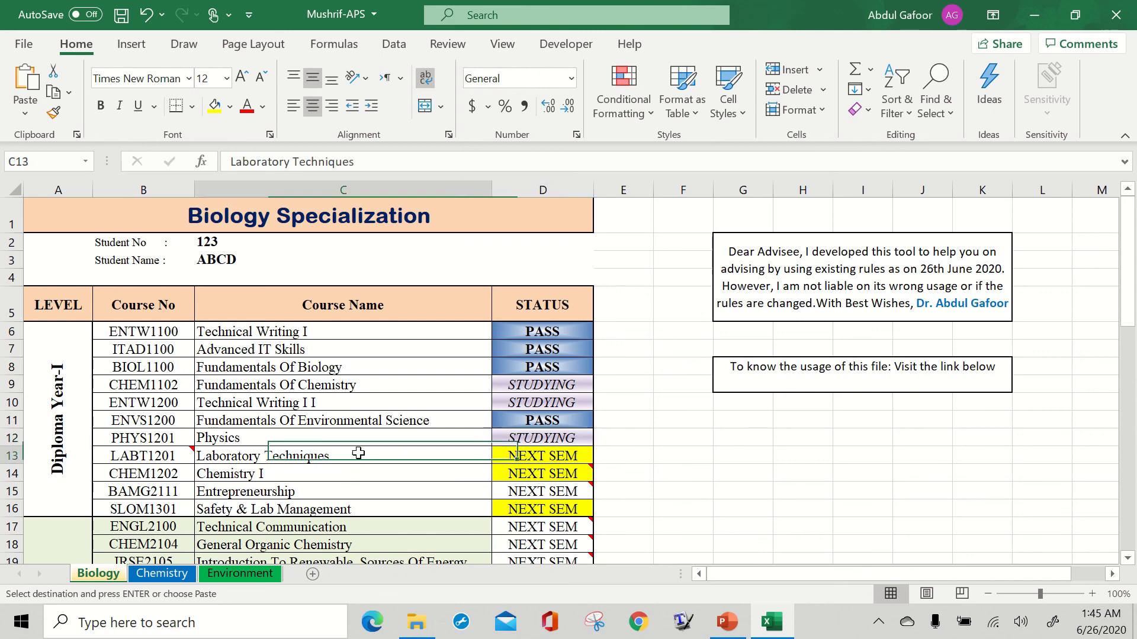
click(545, 456)
click(601, 456)
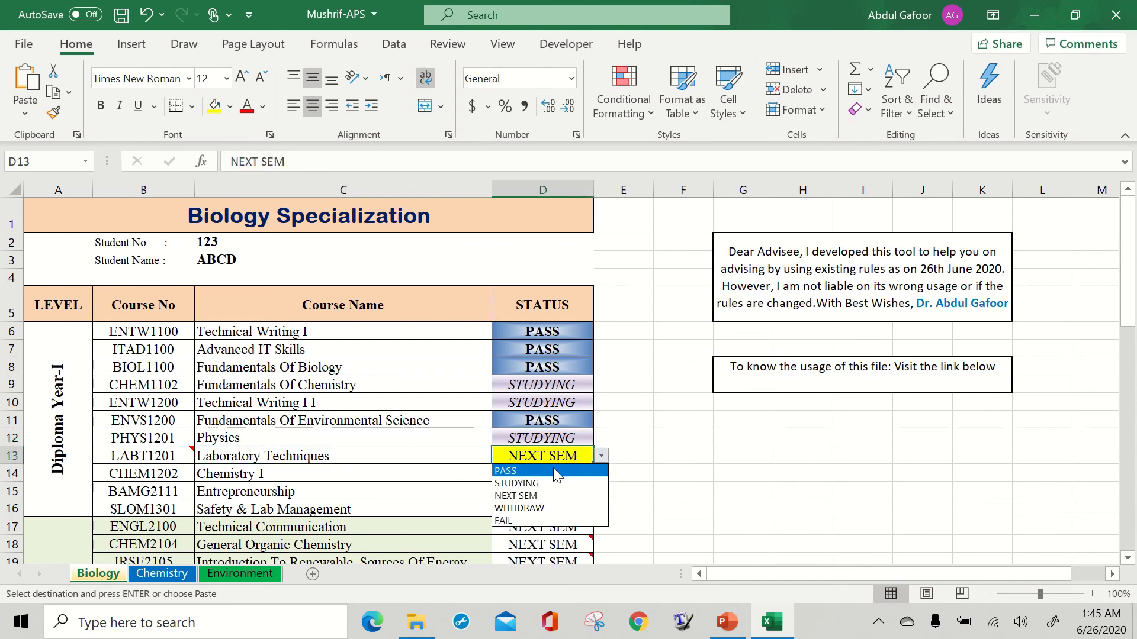
click(545, 484)
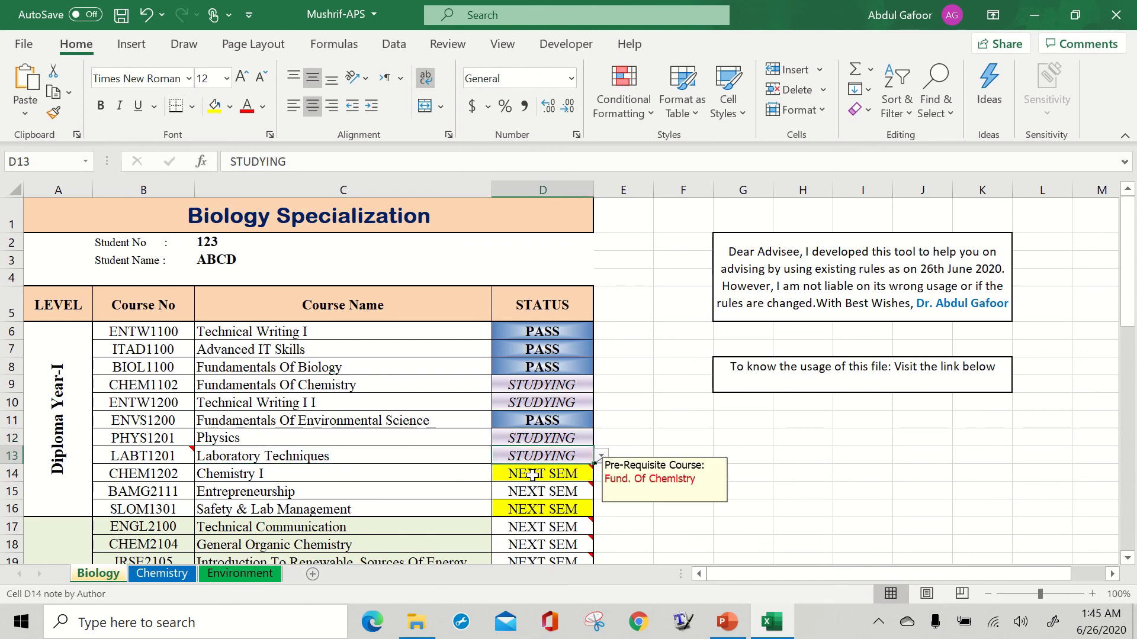
Examine the Chemistry I status, its formula and prerequisite note against the Fundamentals Of Chemistry status
click(531, 471)
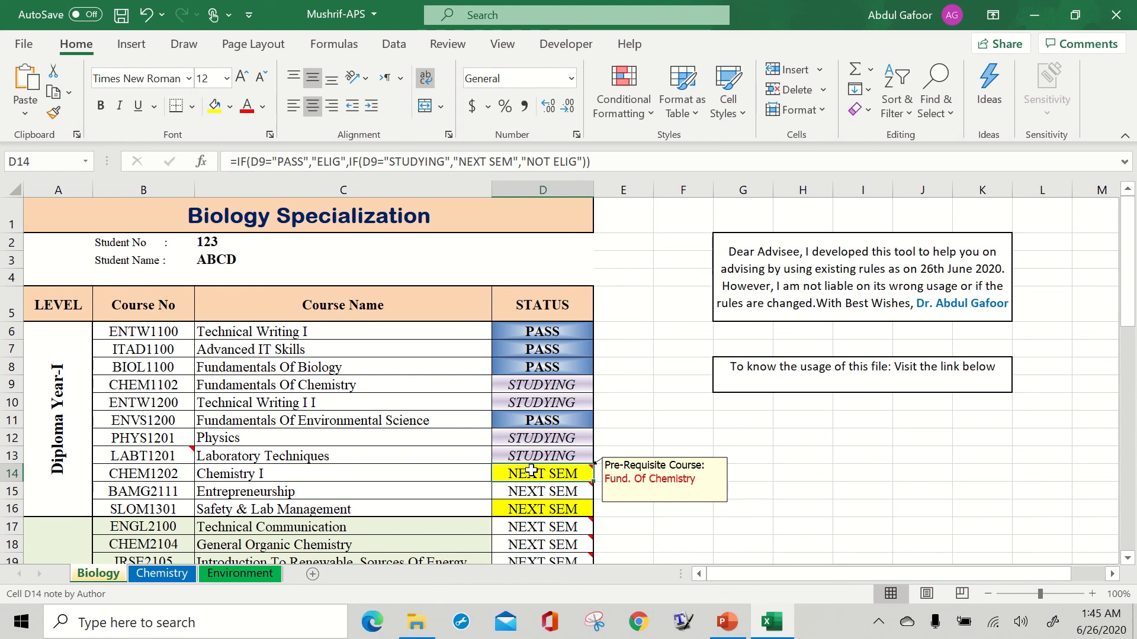
click(469, 473)
click(527, 472)
click(477, 472)
click(512, 472)
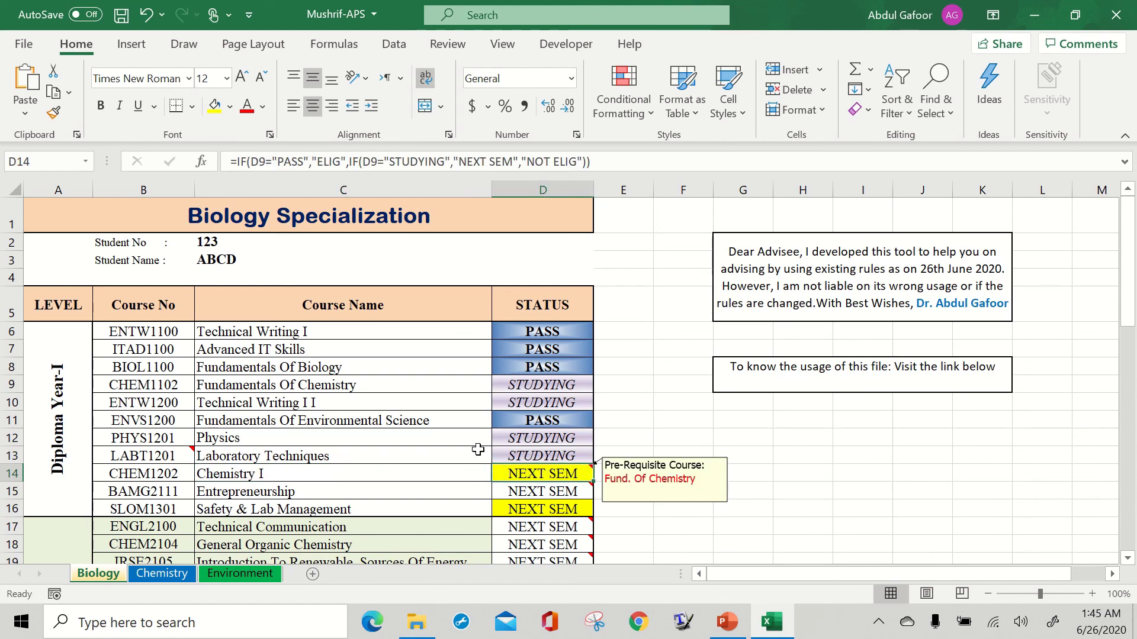
click(330, 386)
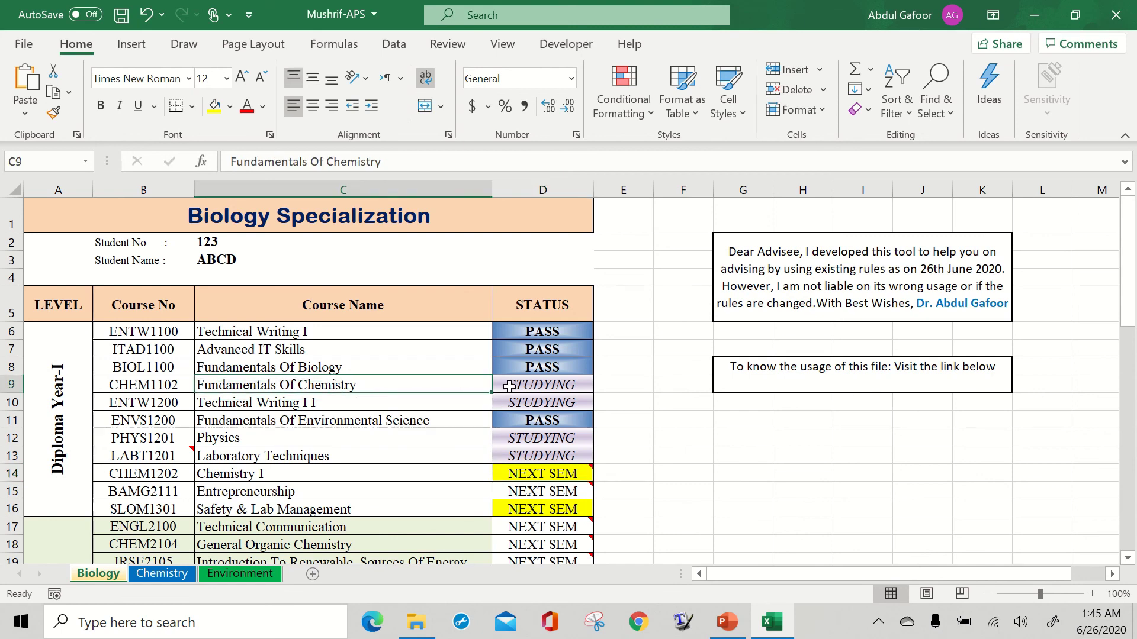
click(538, 387)
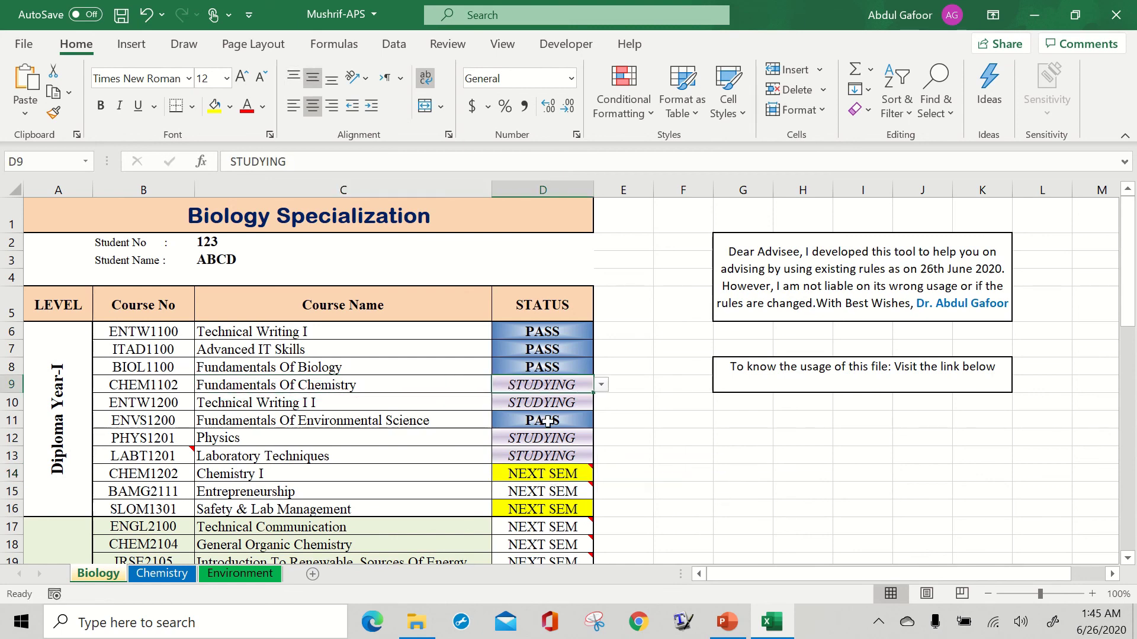
click(547, 471)
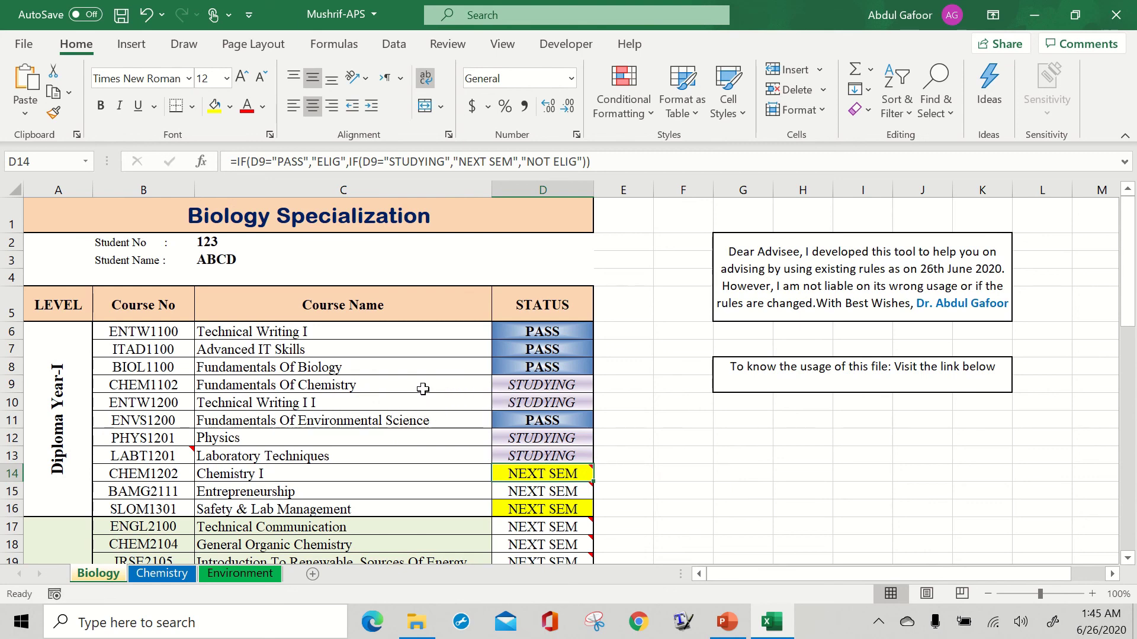
click(535, 394)
click(546, 474)
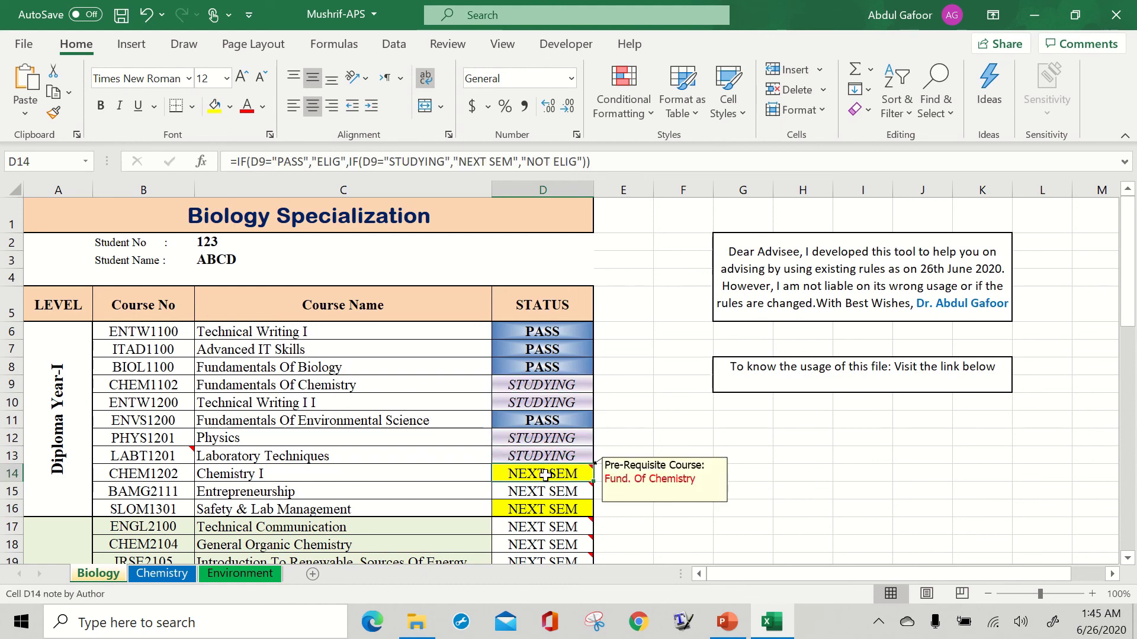
Review the statuses from Fundamentals Of Chemistry to Safety & Lab Management, comparing Chemistry I with Entrepreneurship
click(555, 386)
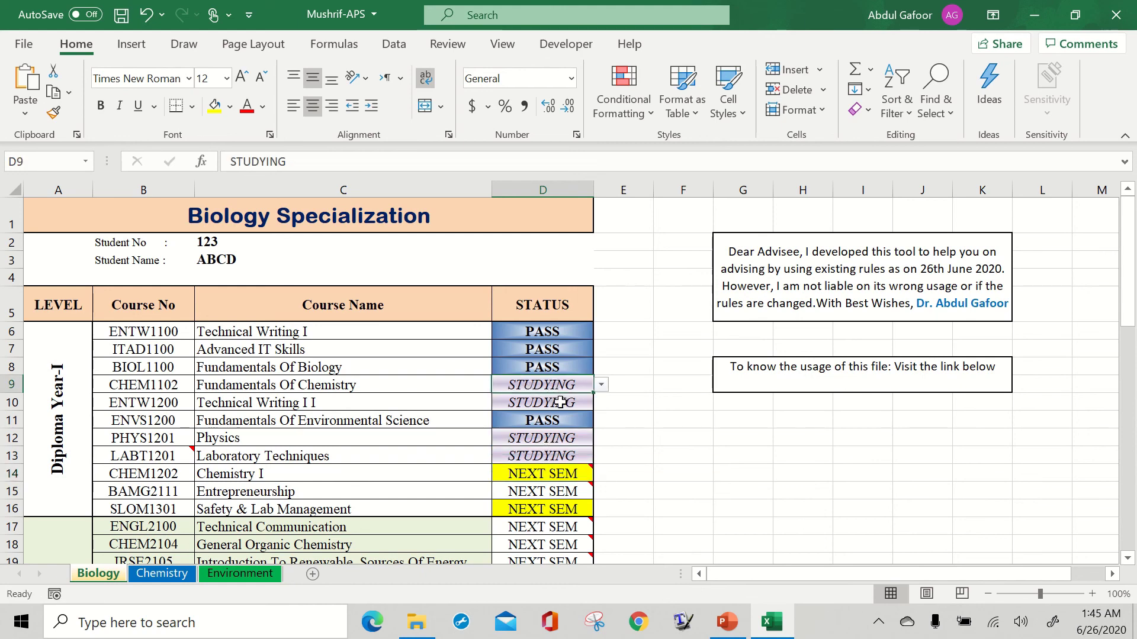
click(559, 403)
click(557, 416)
click(552, 441)
click(552, 456)
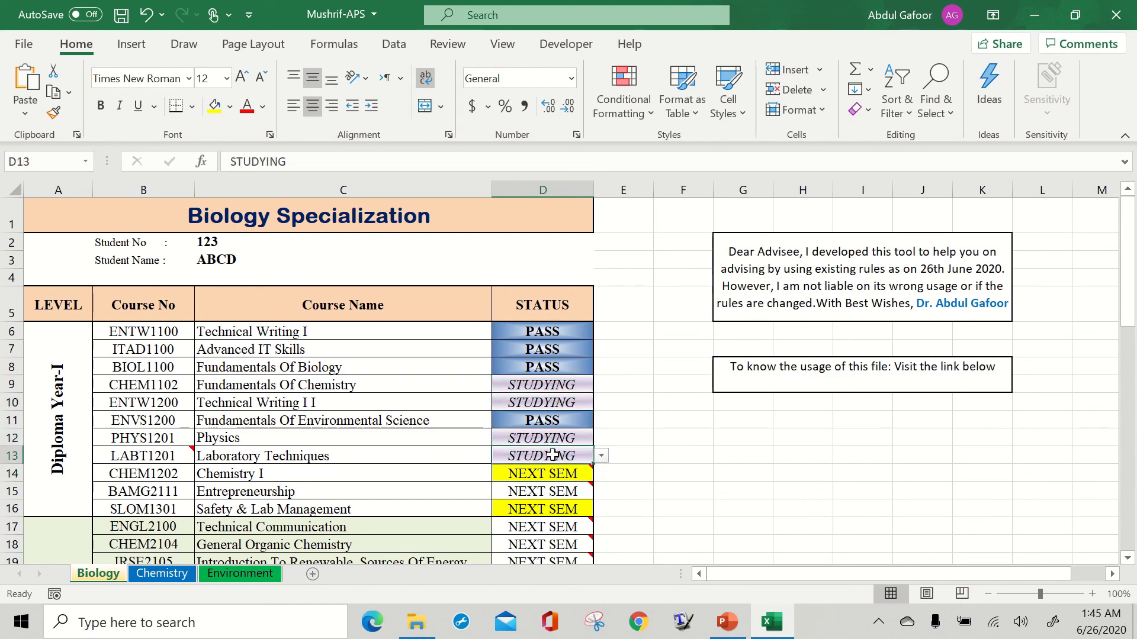
scroll(479, 467, down, 2)
click(542, 438)
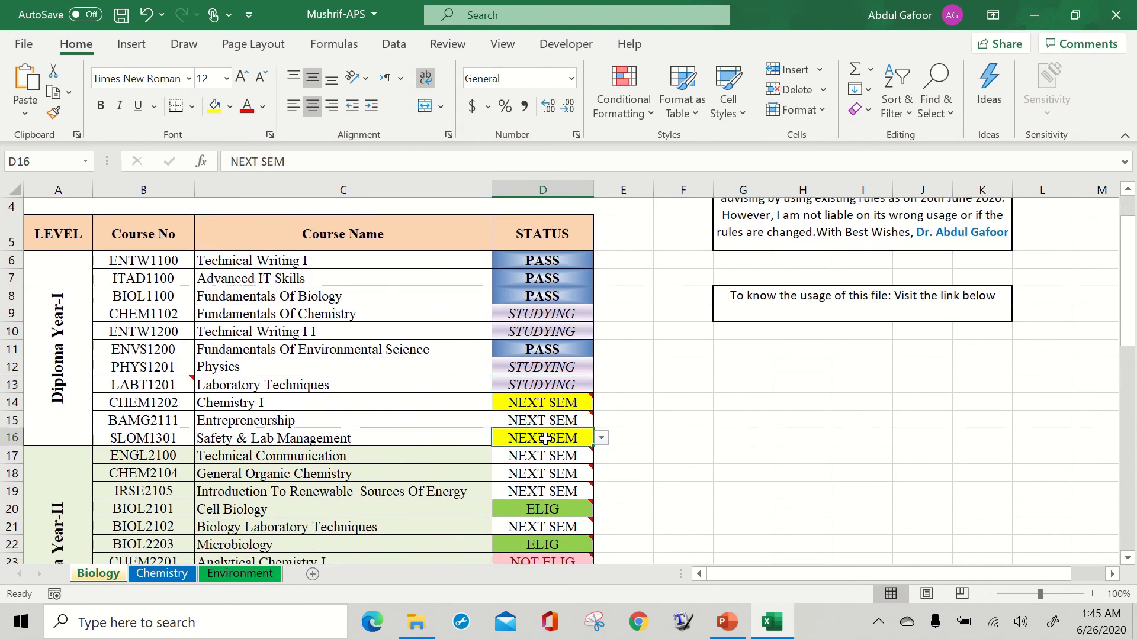
click(567, 404)
click(565, 420)
click(561, 407)
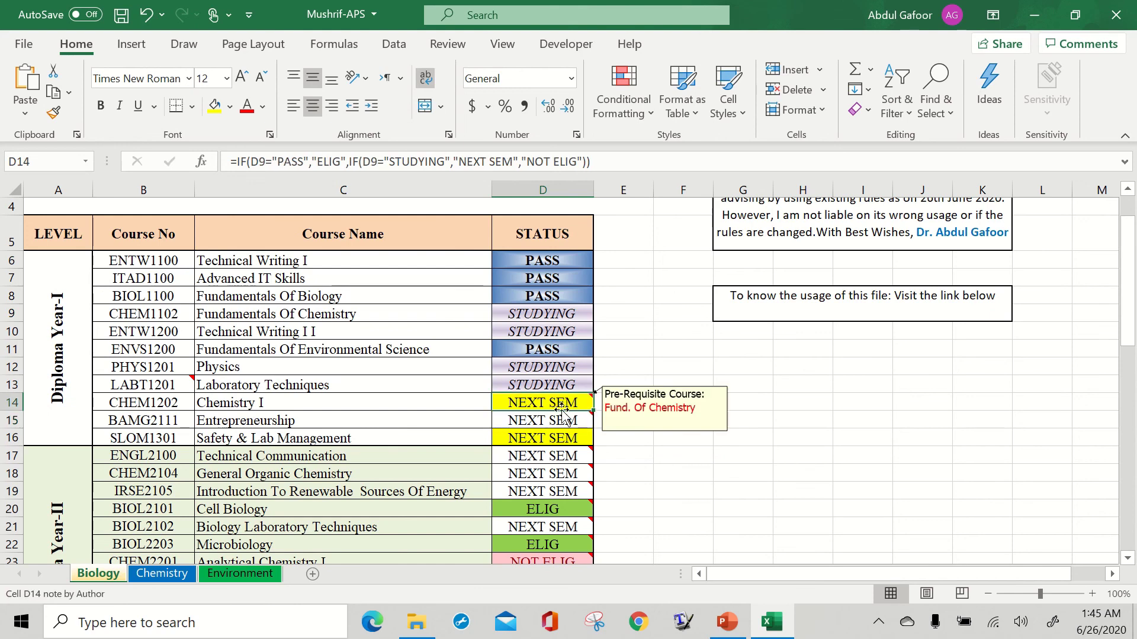
click(562, 419)
click(560, 408)
click(560, 421)
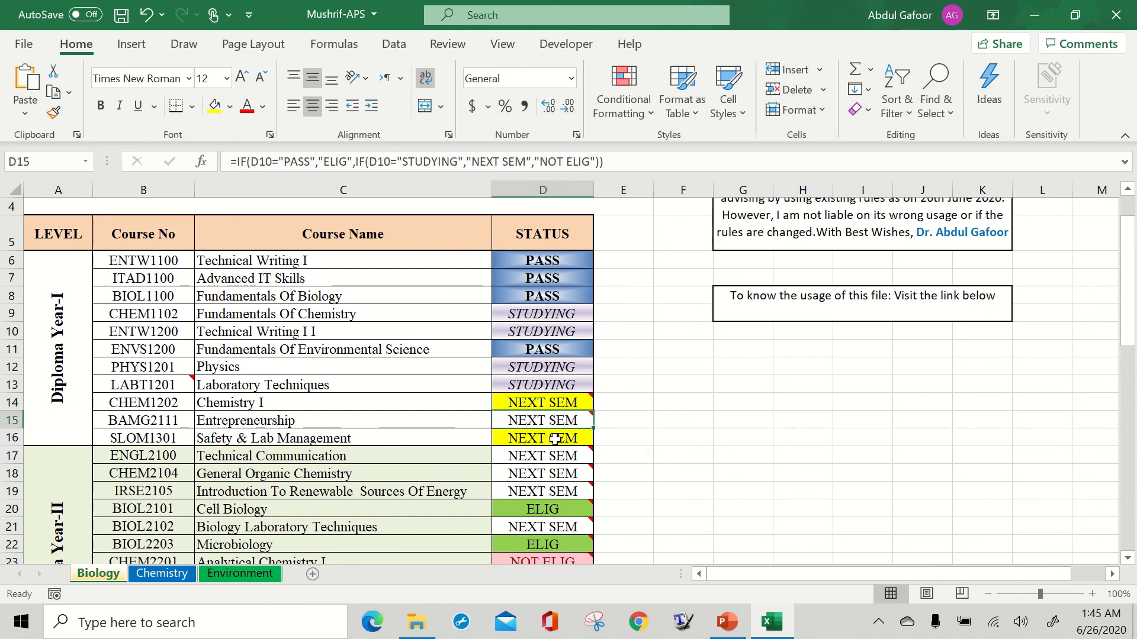
Set the status of Safety & Lab Management to STUDYING
click(556, 438)
click(601, 439)
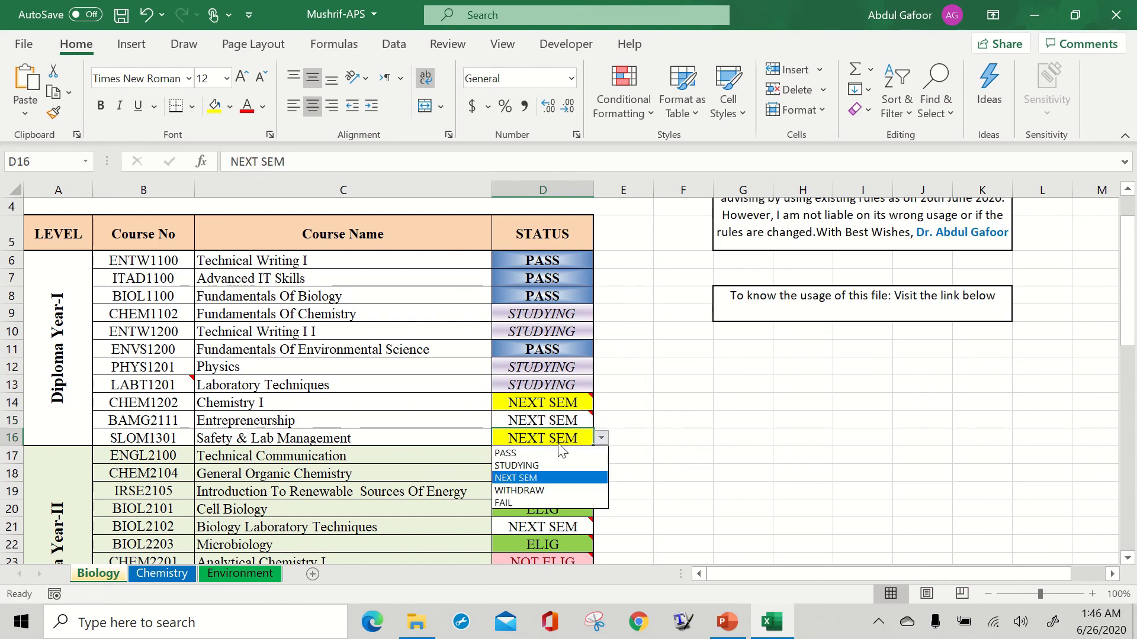
click(530, 466)
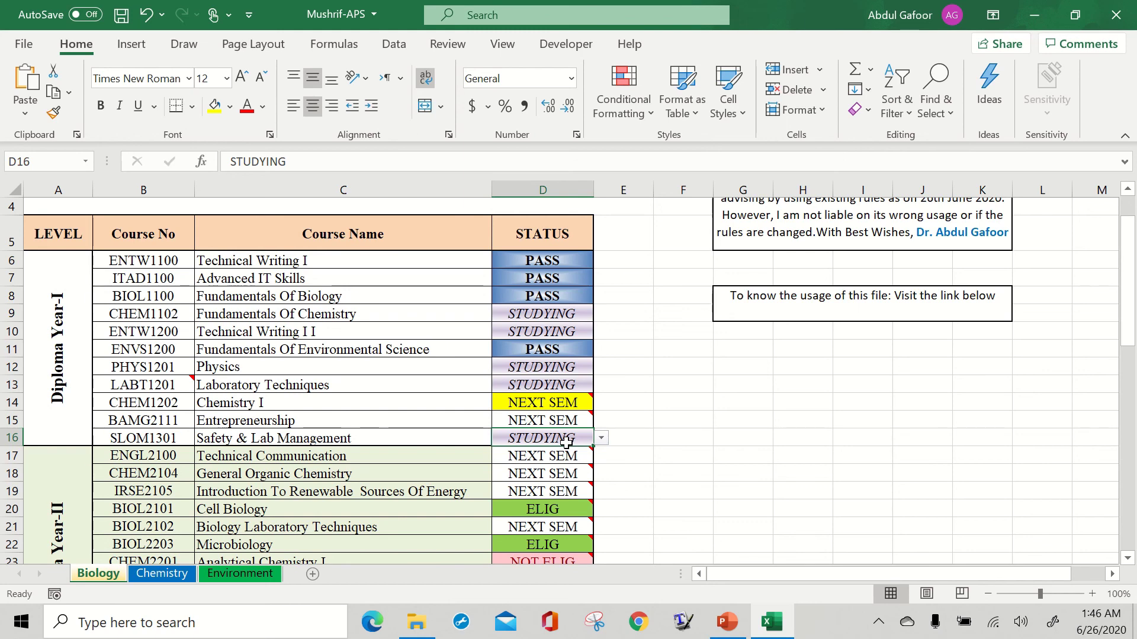
scroll(232, 465, up, 1)
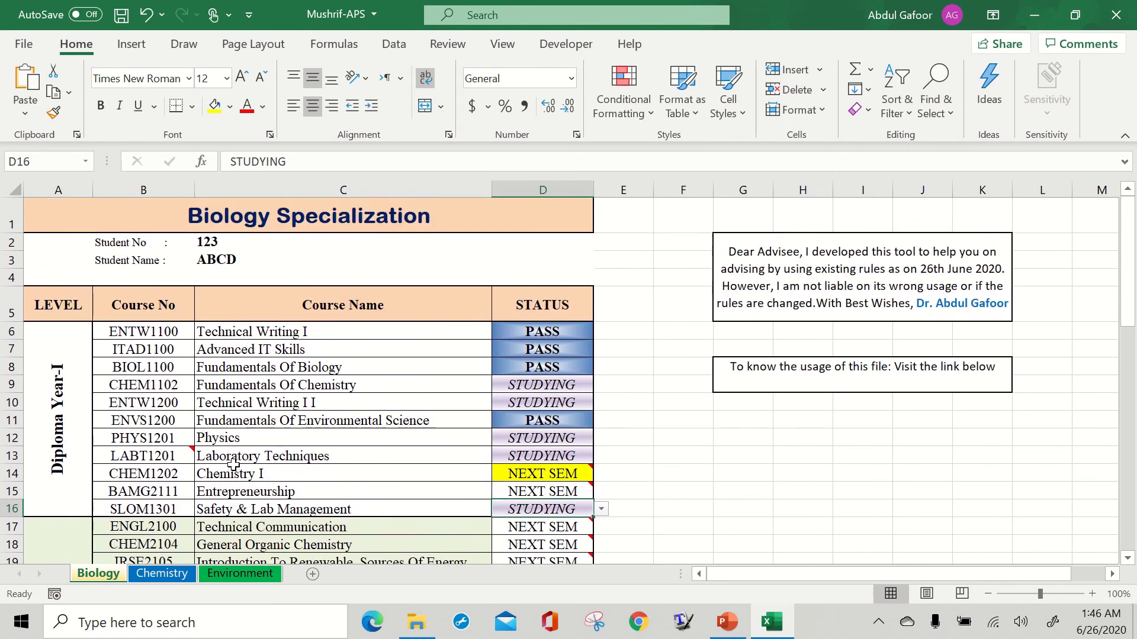
Review the course lists and statuses on the Chemistry and Environment sheets
click(168, 573)
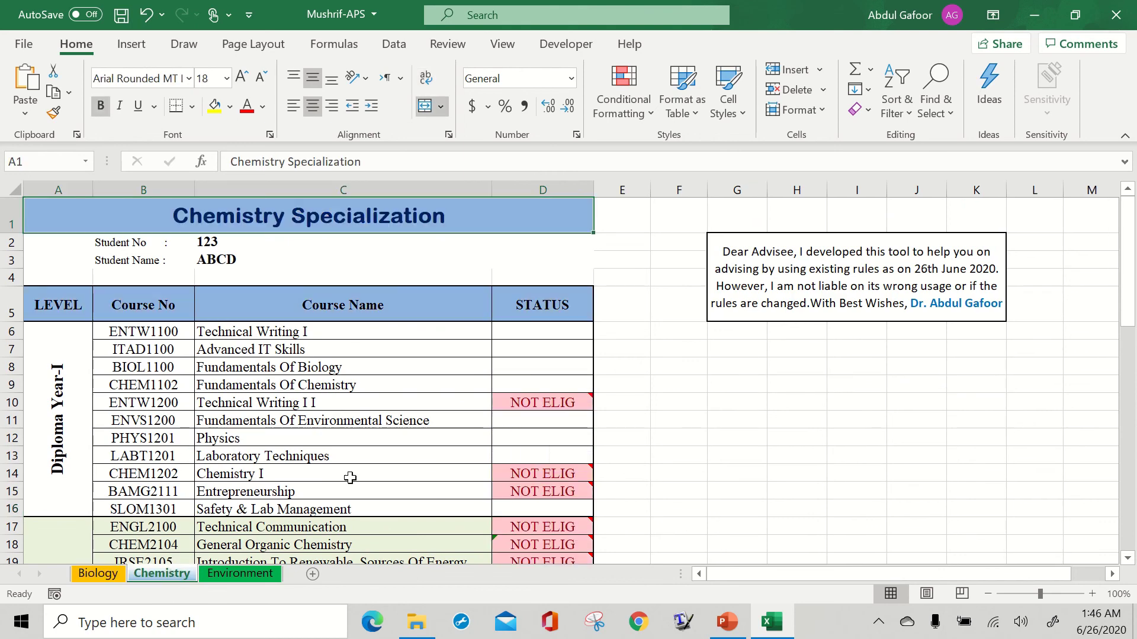
scroll(371, 432, down, 5)
scroll(370, 432, up, 5)
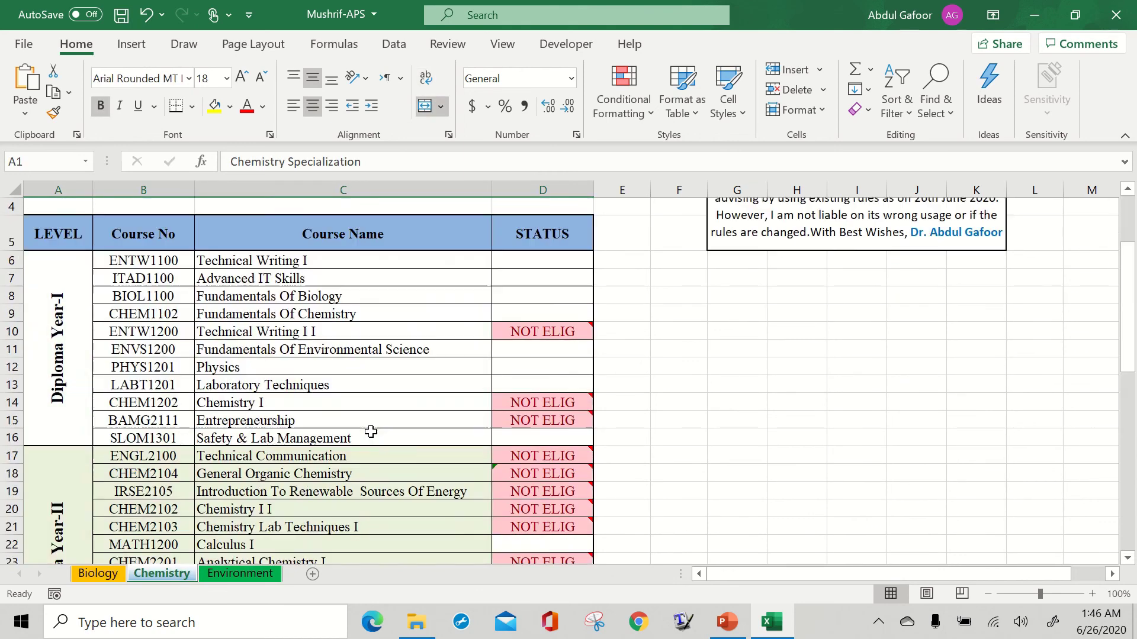
click(244, 576)
scroll(421, 377, down, 6)
scroll(424, 378, down, 3)
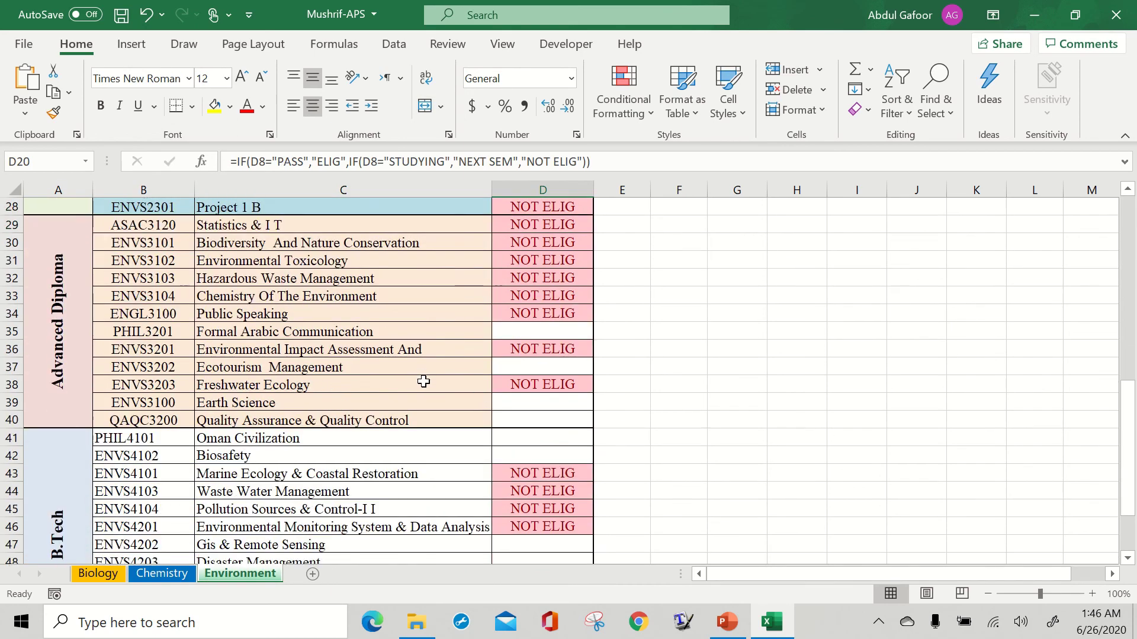
scroll(422, 379, up, 9)
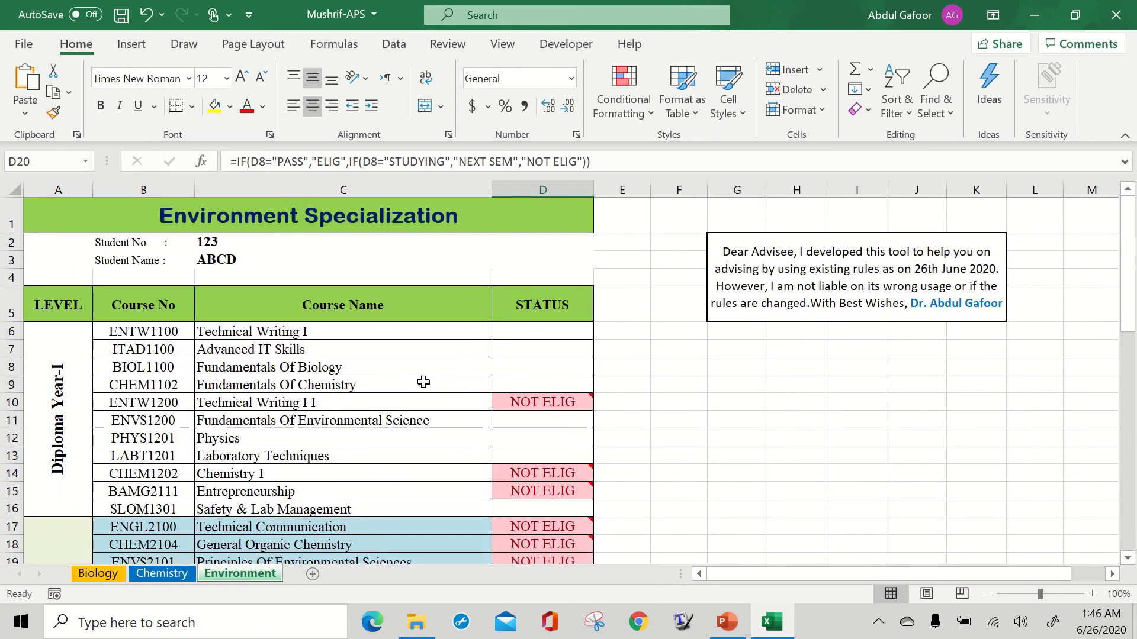
Return to the Biology sheet and review the Diploma Year-I and Year-II course statuses
click(116, 579)
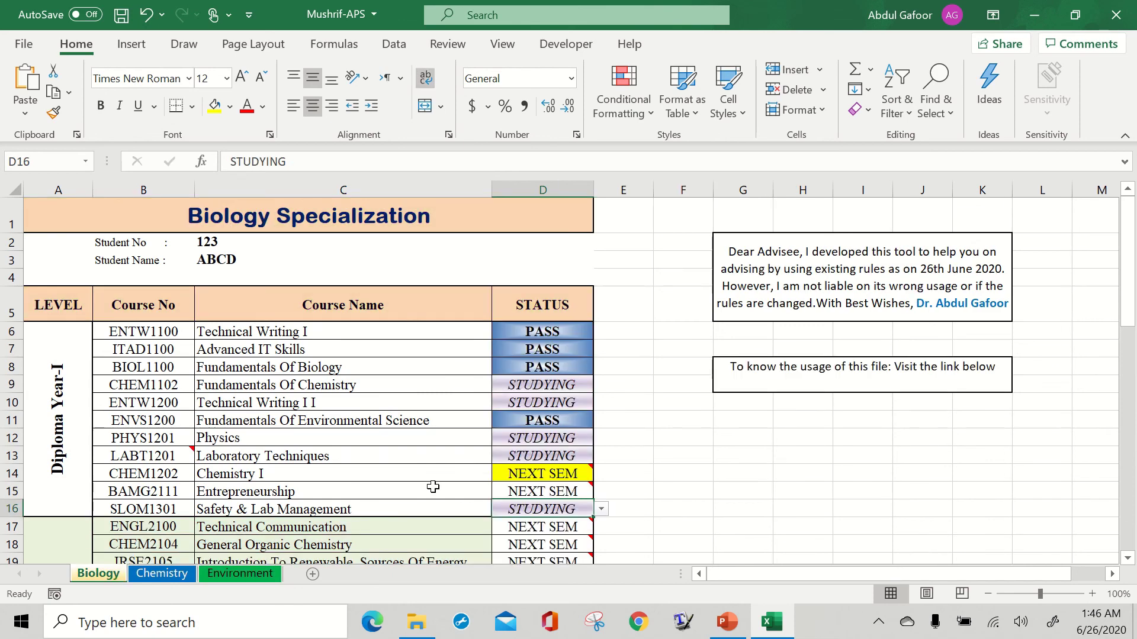
scroll(530, 444, down, 3)
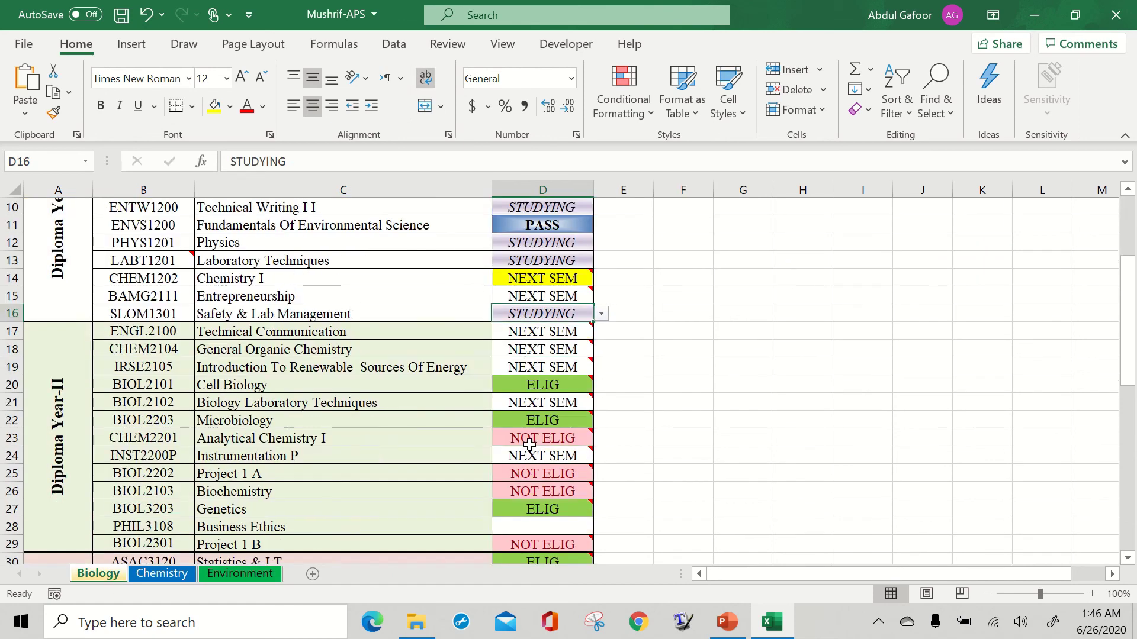
scroll(529, 445, up, 3)
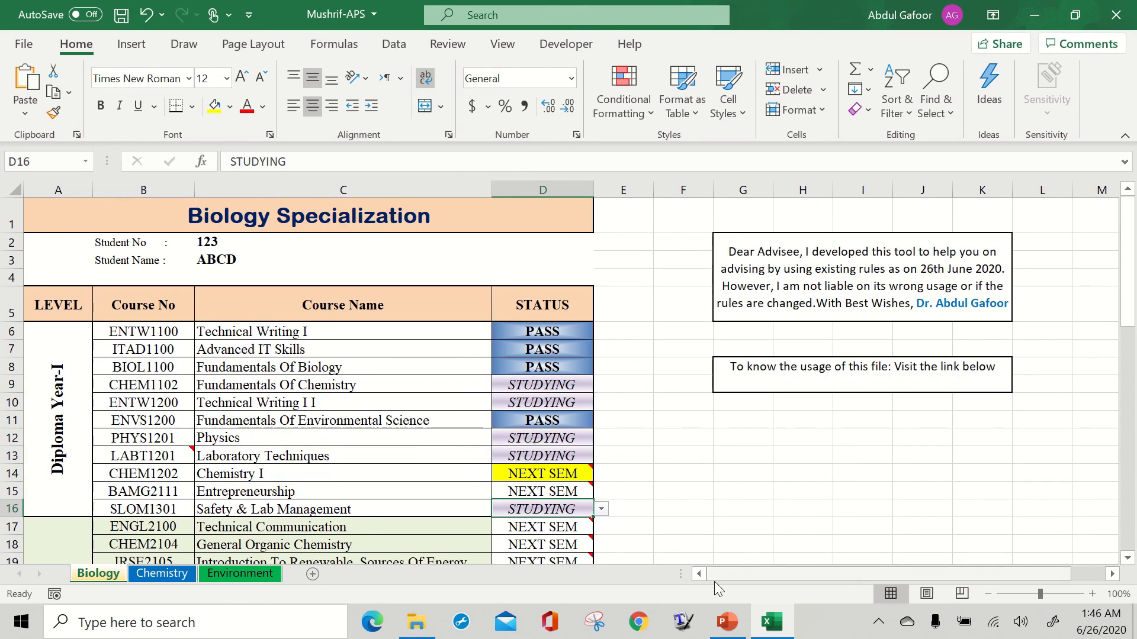
Switch to the PowerPoint presentation and show the two "Guidelines to use the file" slides, 4 and 5, full screen
click(727, 621)
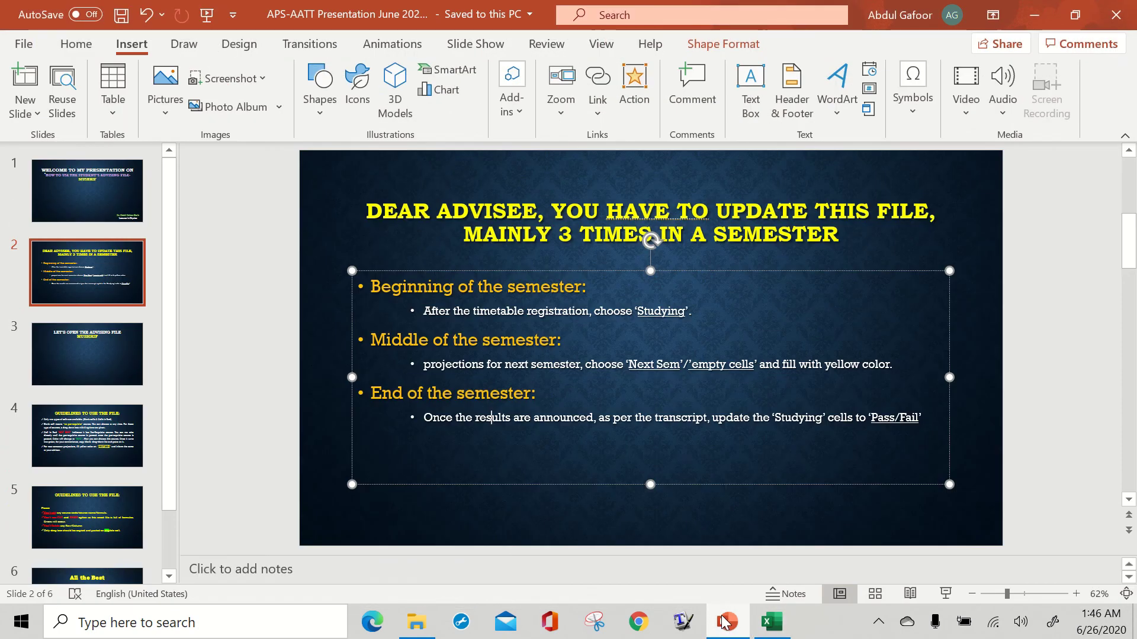
click(83, 441)
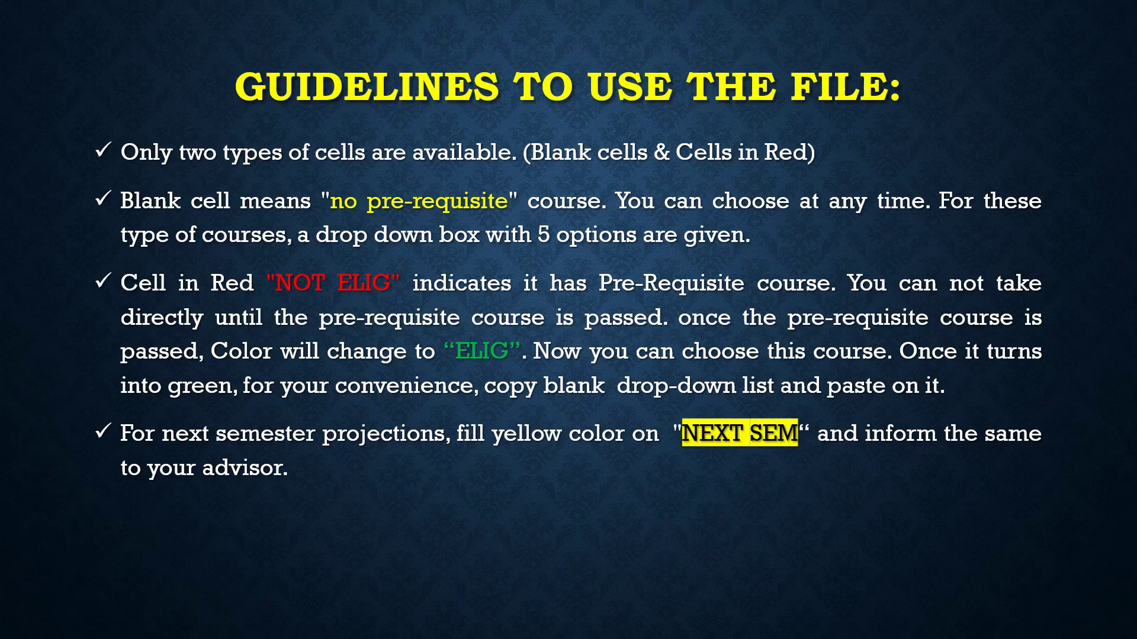
click(949, 592)
key(Right)
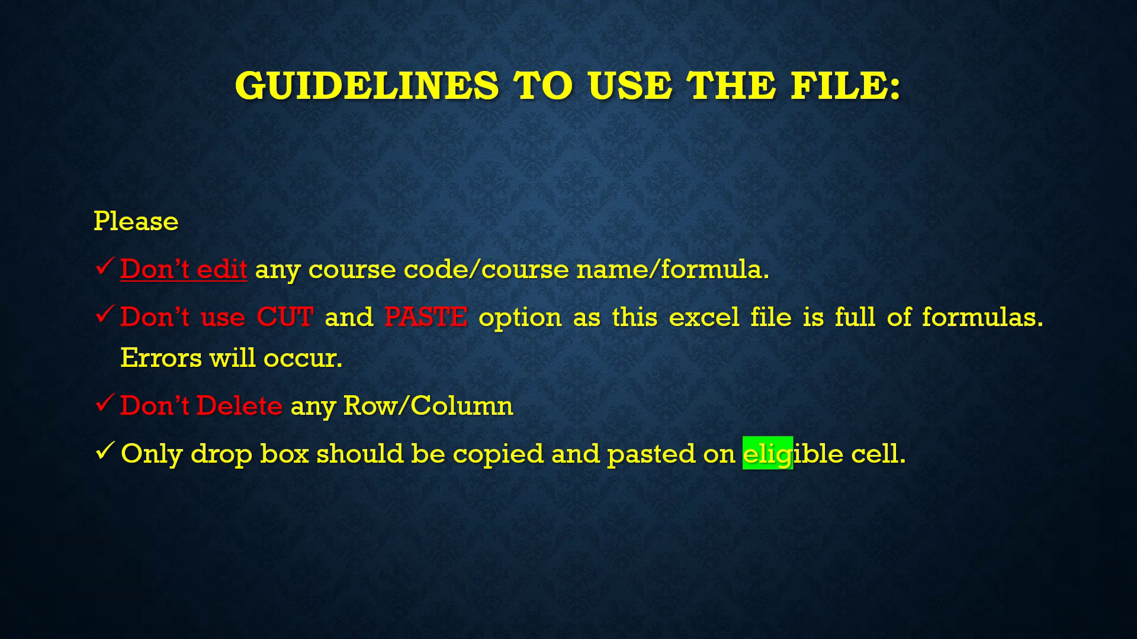
key(Escape)
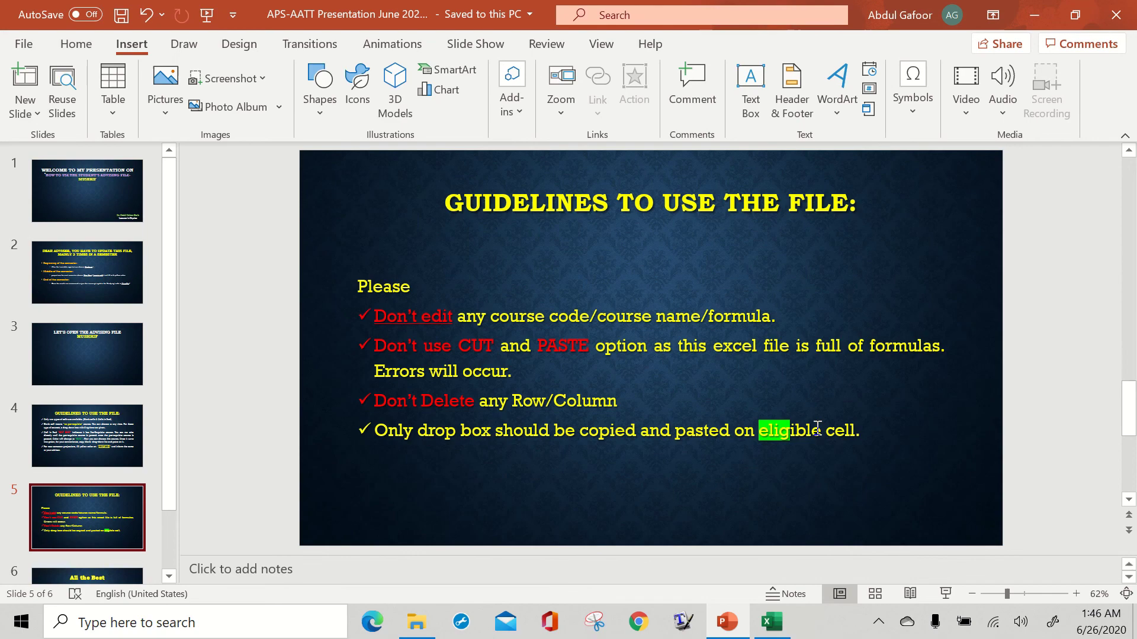
Switch back to the Excel workbook and examine the Biology sheet's course table and STATUS cells that must not be cut or deleted
click(776, 626)
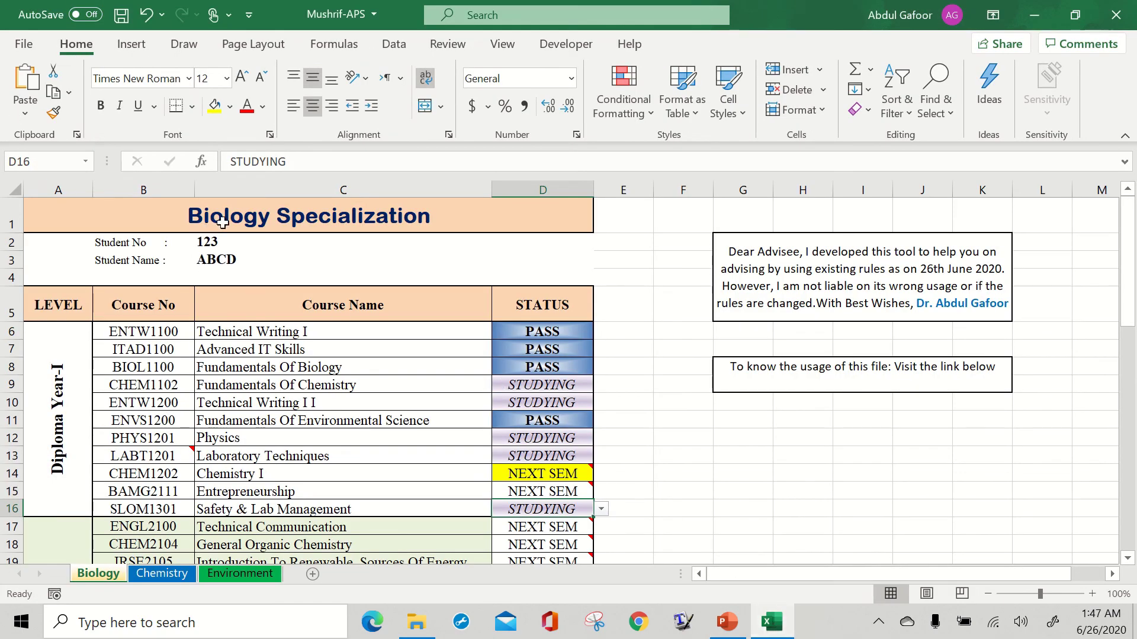
drag(219, 224, 274, 457)
click(323, 437)
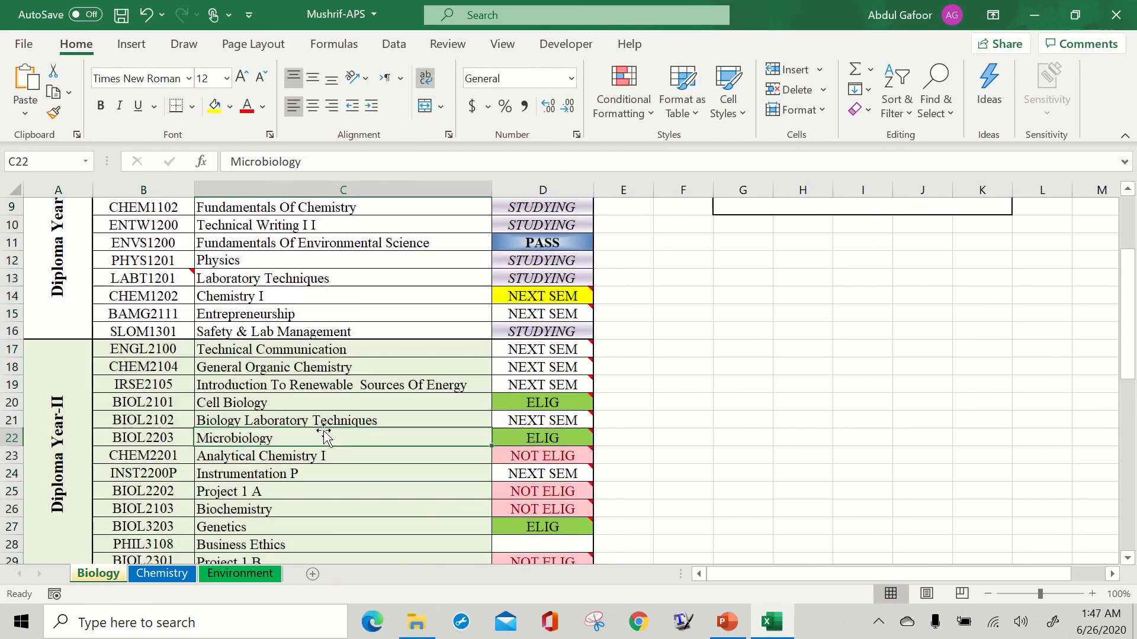
scroll(329, 402, up, 3)
drag(556, 331, 549, 538)
mouse_move(550, 540)
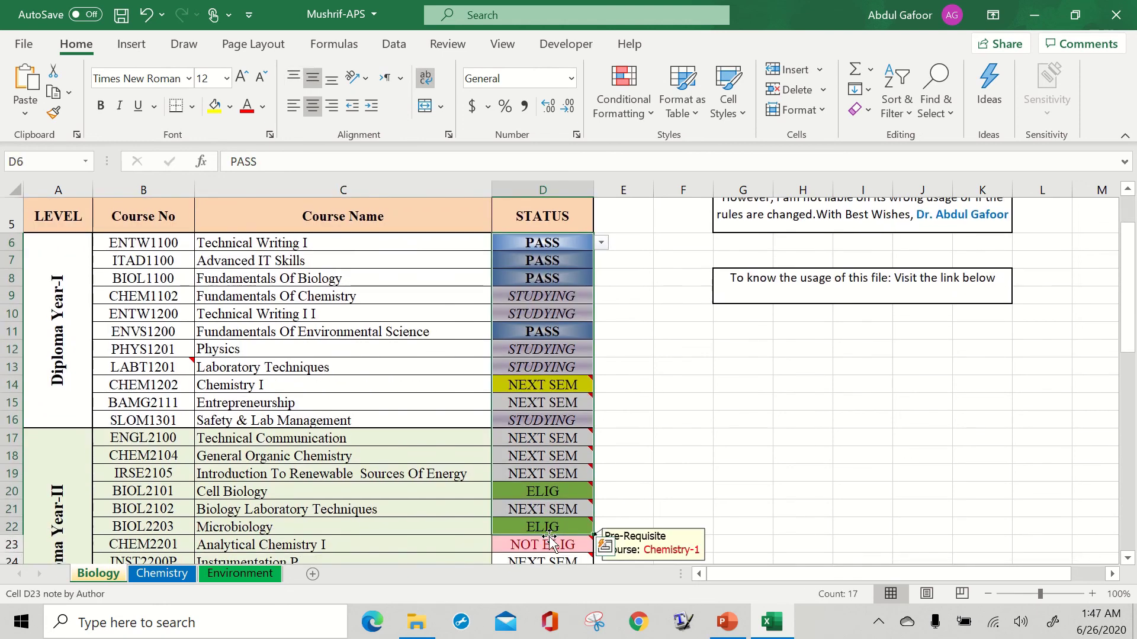
click(419, 473)
scroll(355, 414, up, 2)
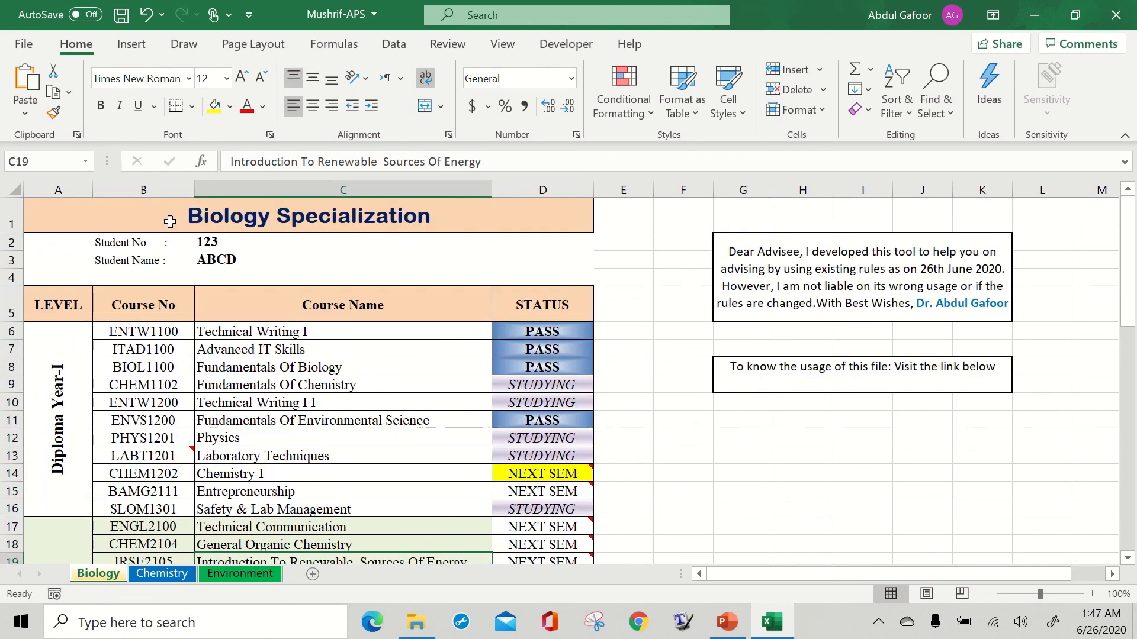
drag(170, 221, 171, 415)
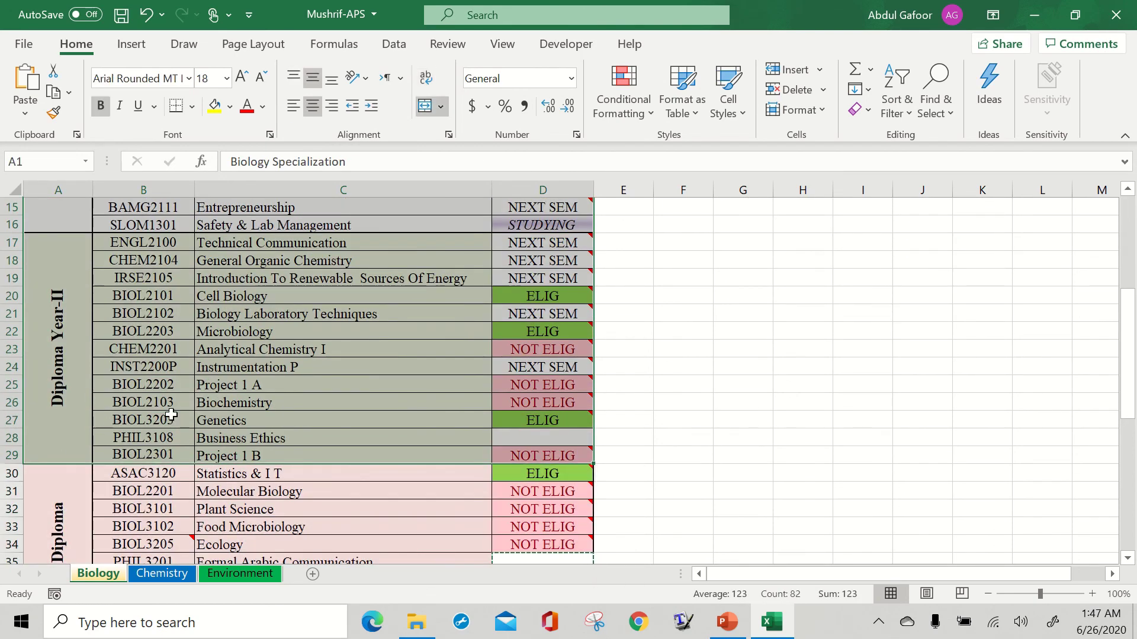
scroll(171, 415, up, 5)
click(264, 425)
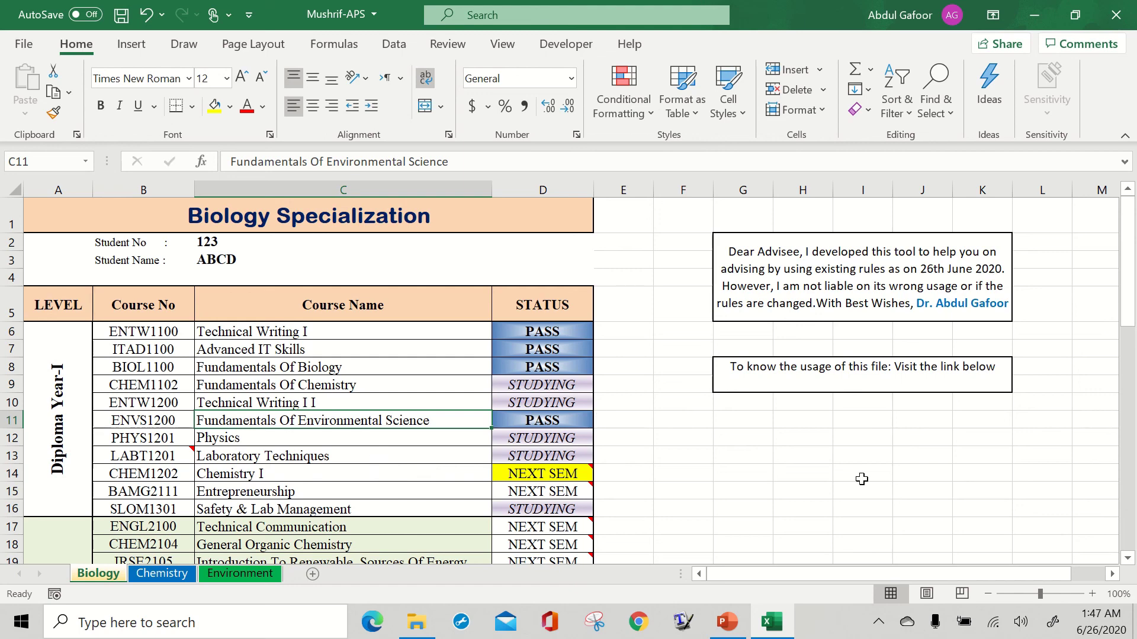
Examine the empty cells below the "To know the usage of this file" note on the Biology sheet
mouse_move(749, 437)
mouse_down()
mouse_move(805, 446)
mouse_move(1031, 556)
mouse_move(1007, 558)
mouse_move(913, 482)
mouse_up()
click(905, 490)
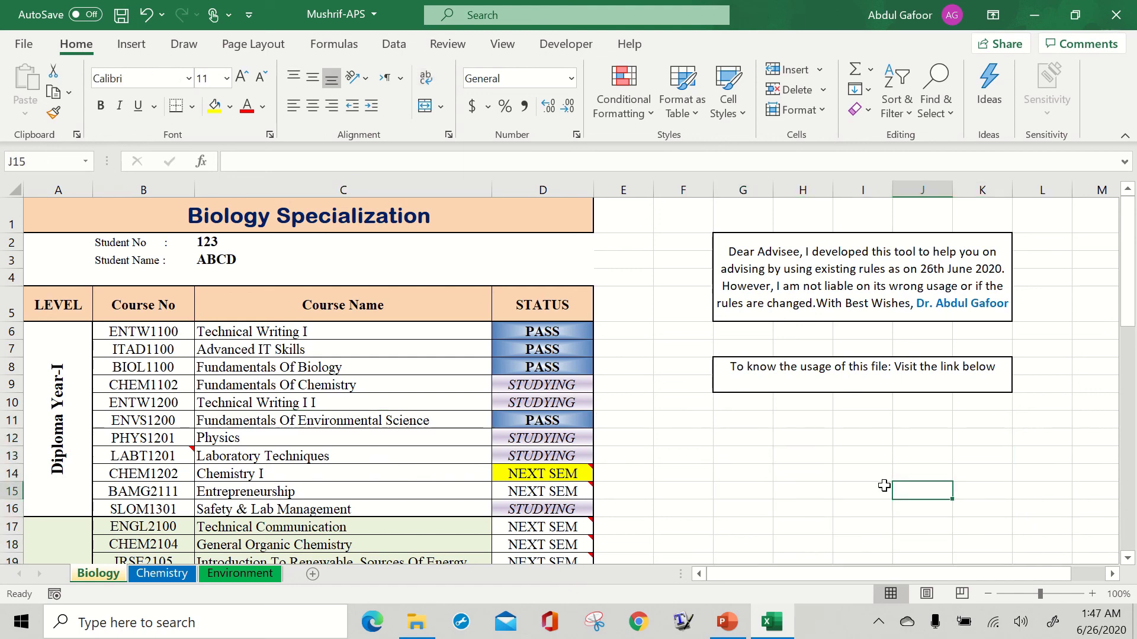
click(748, 437)
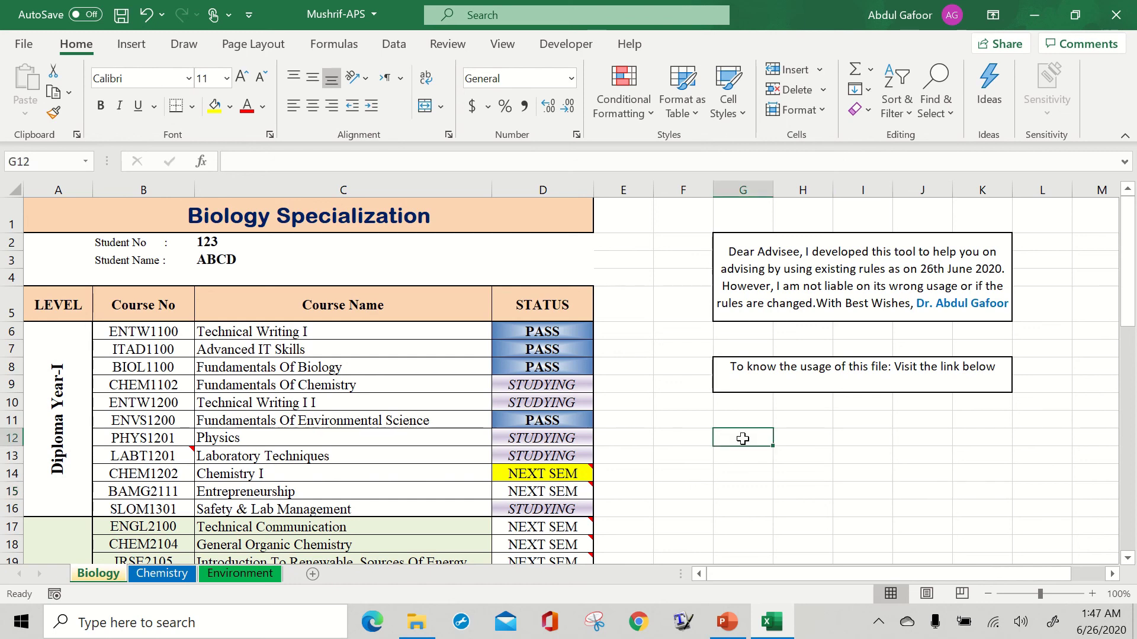
drag(742, 438, 972, 518)
click(862, 507)
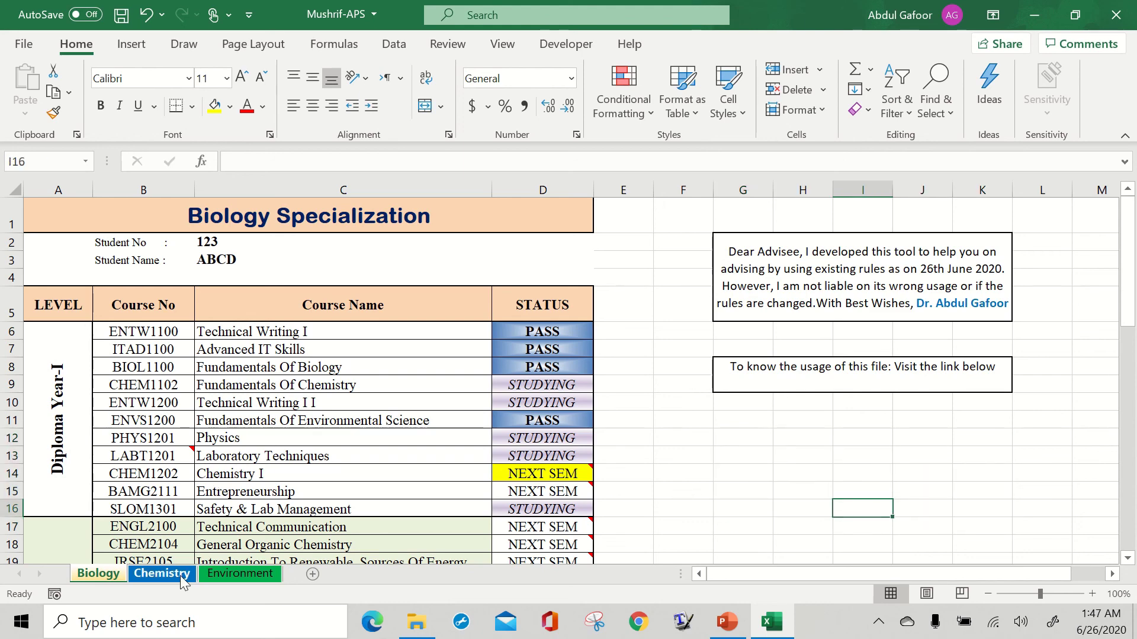
Switch to the PowerPoint presentation and bring the closing "All the Best" slide's thumbnail into view
click(248, 574)
click(727, 621)
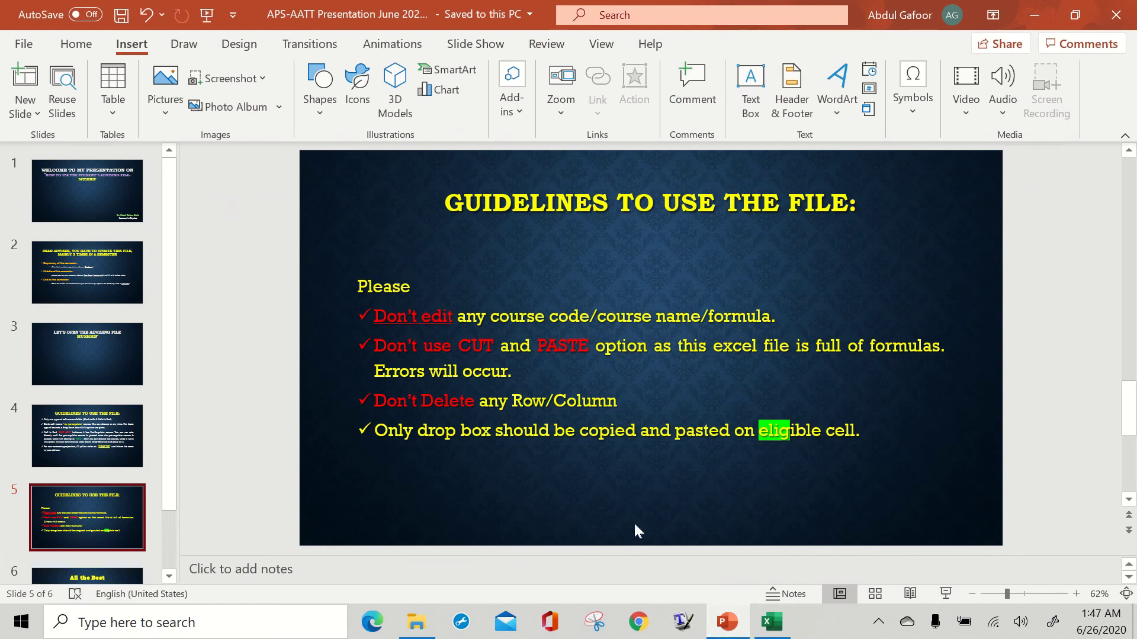
scroll(101, 490, down, 2)
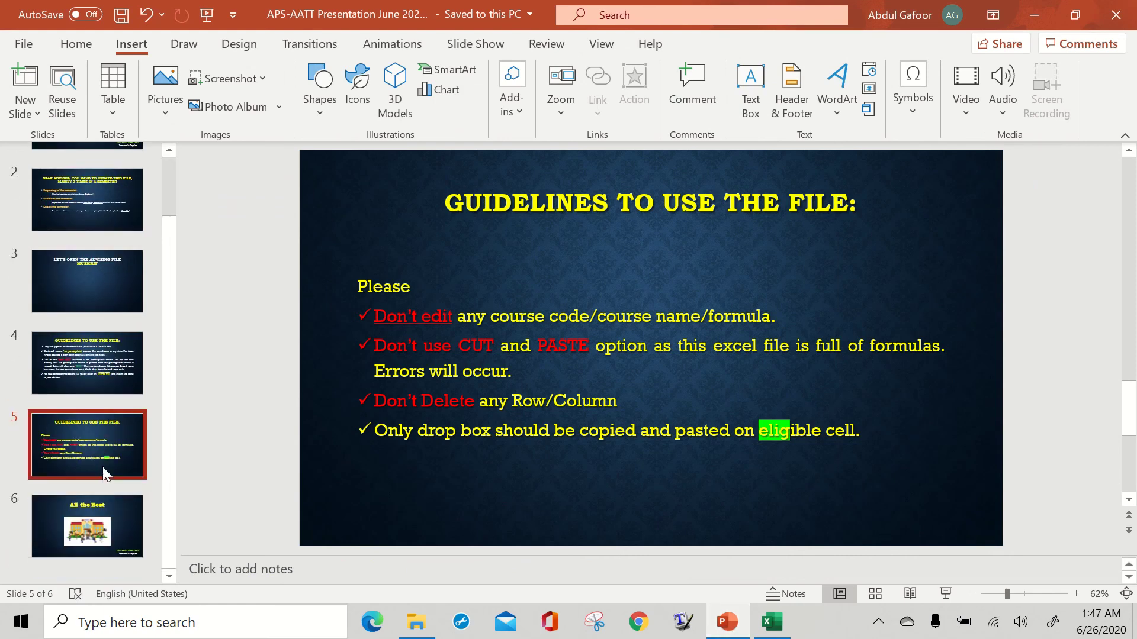